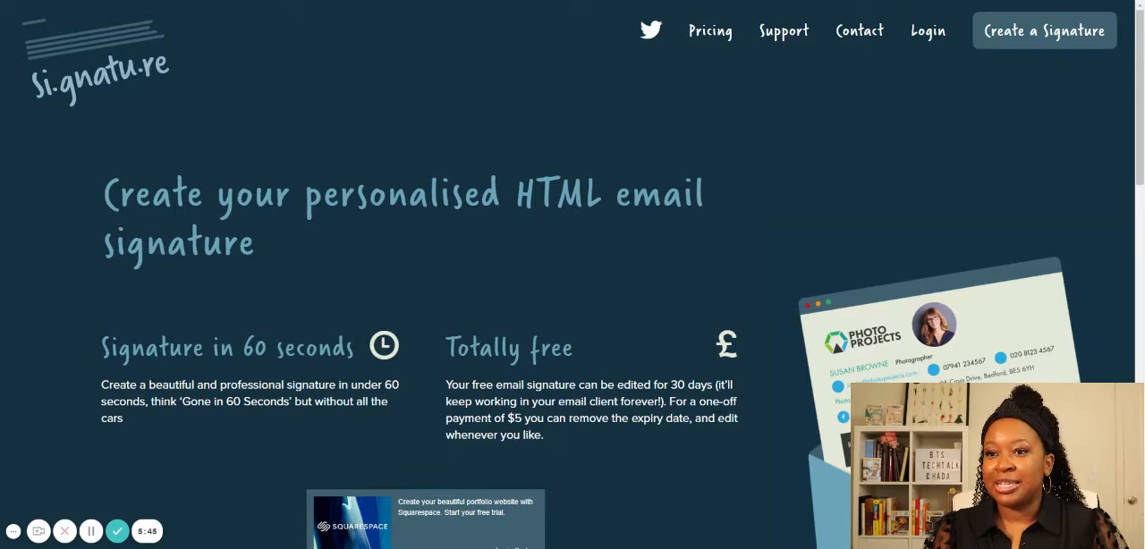
- Review the home page's feature overview and start creating a new email signature
scroll(679, 195, "down", 2)
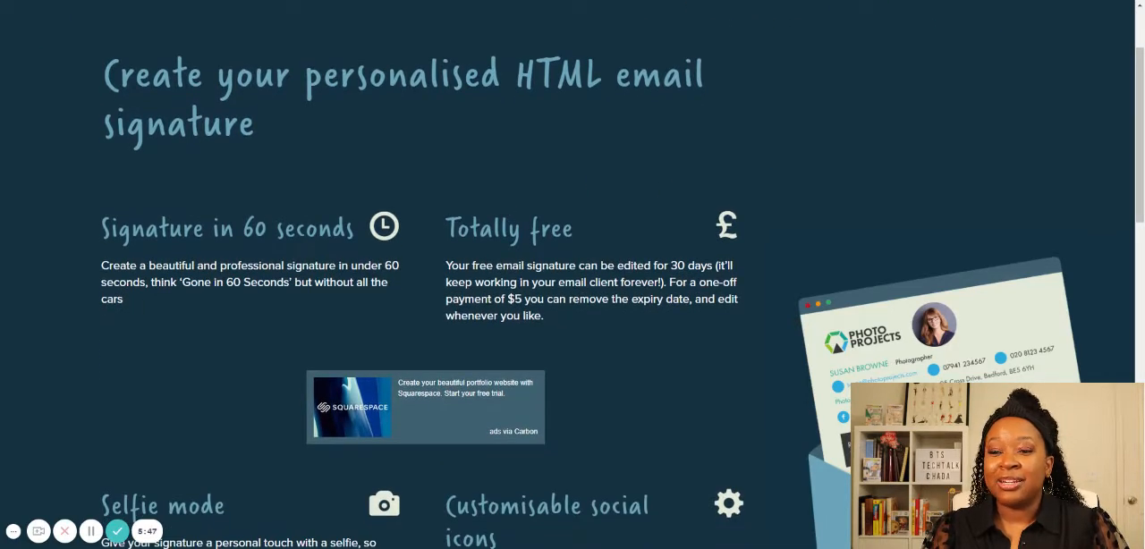
scroll(618, 295, "down", 2)
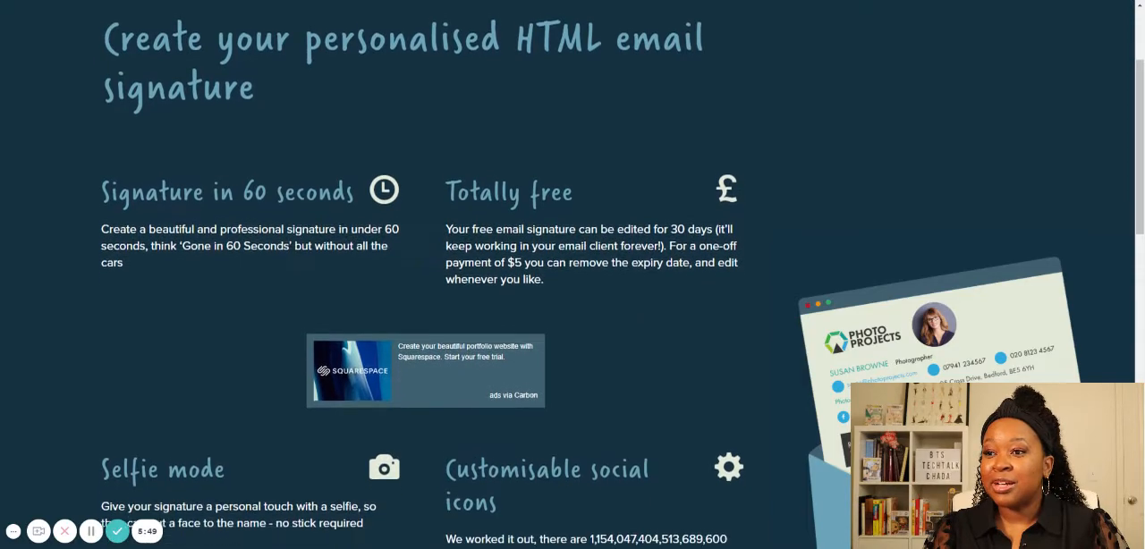
scroll(622, 207, "down", 3)
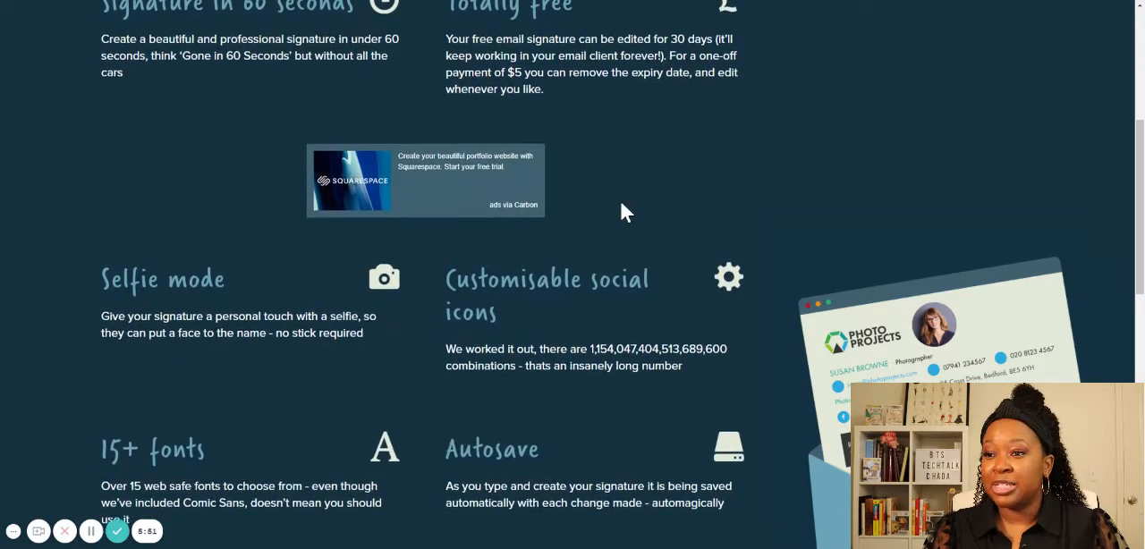
scroll(623, 211, "down", 3)
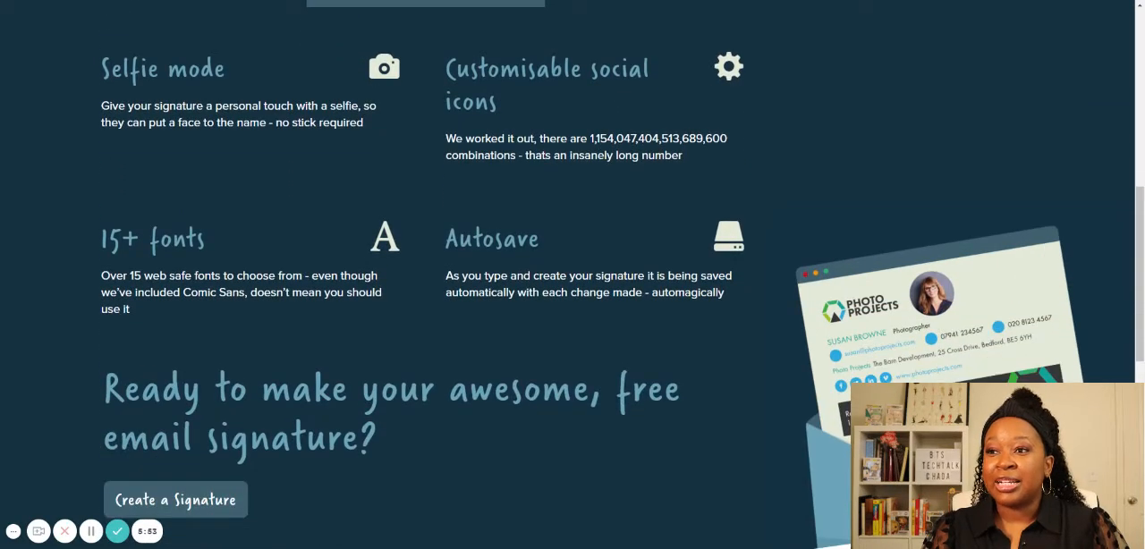
scroll(483, 122, "down", 2)
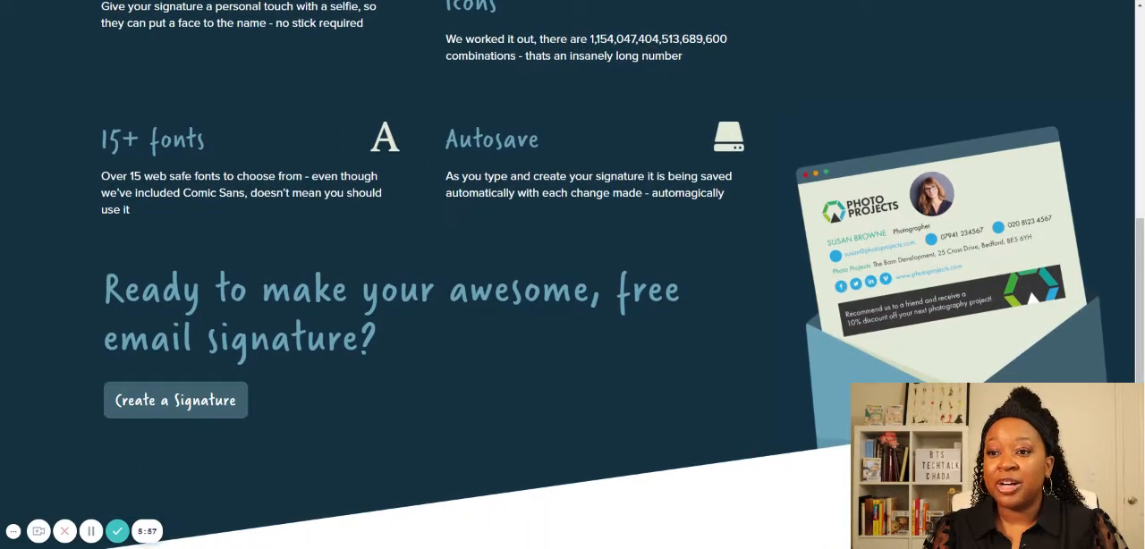
scroll(192, 151, "down", 1)
scroll(268, 149, "down", 1)
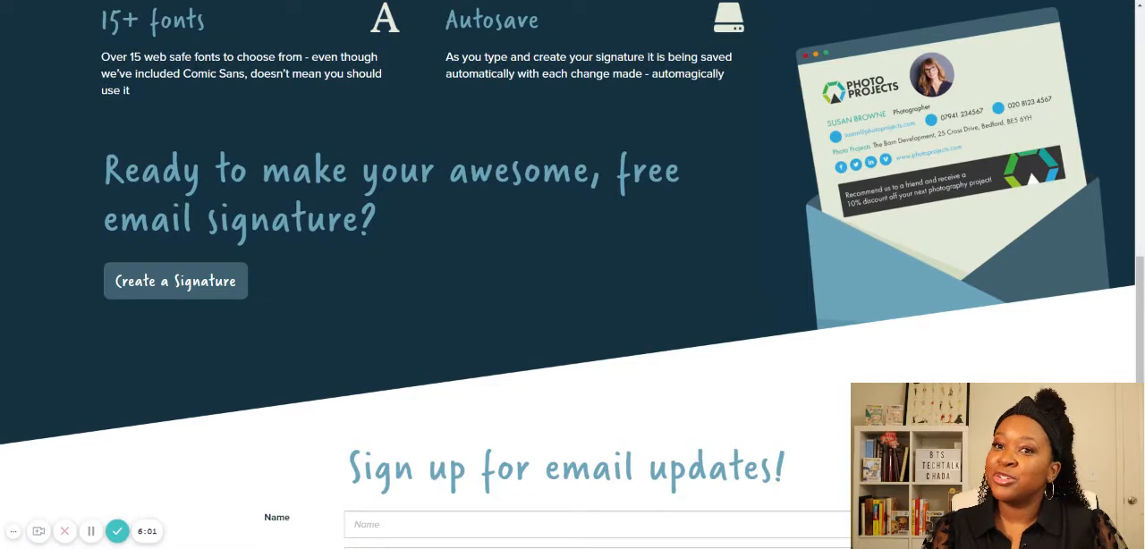
left_click(175, 284)
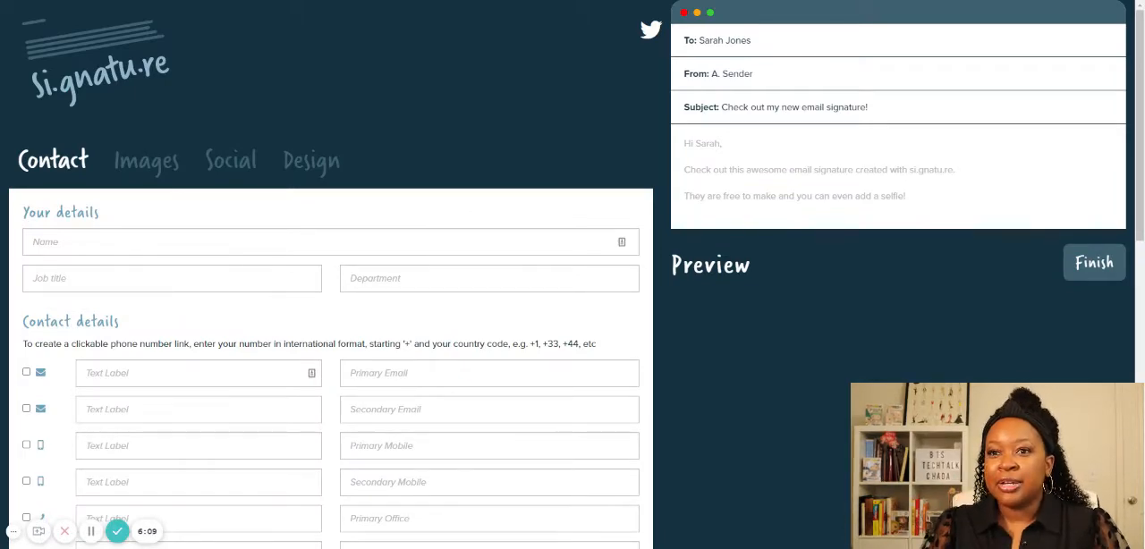
- Look through the signature editor's Contact, Images, Social and Design settings
scroll(223, 259, "down", 1)
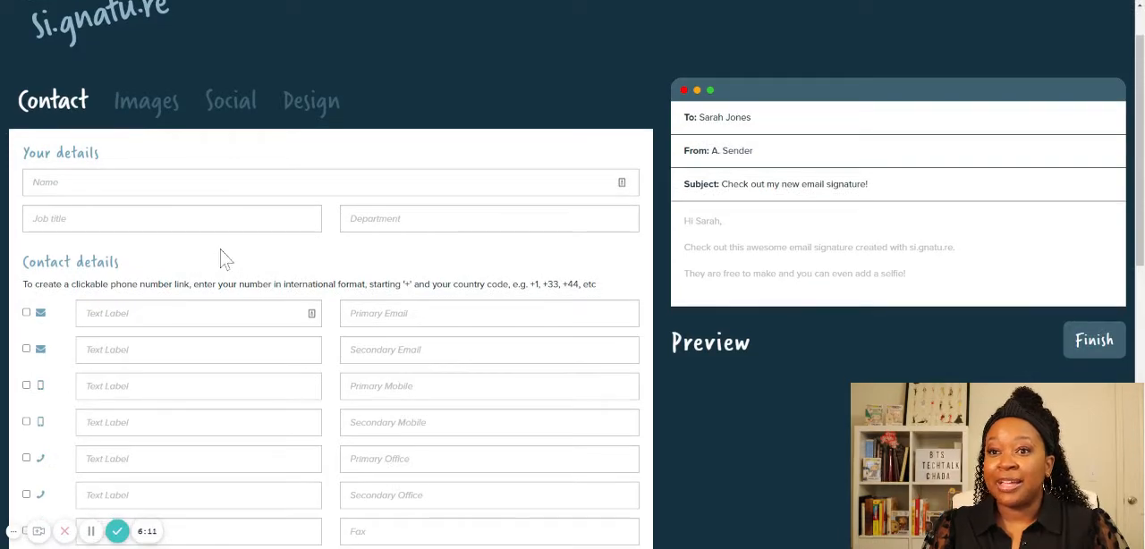
scroll(224, 259, "down", 1)
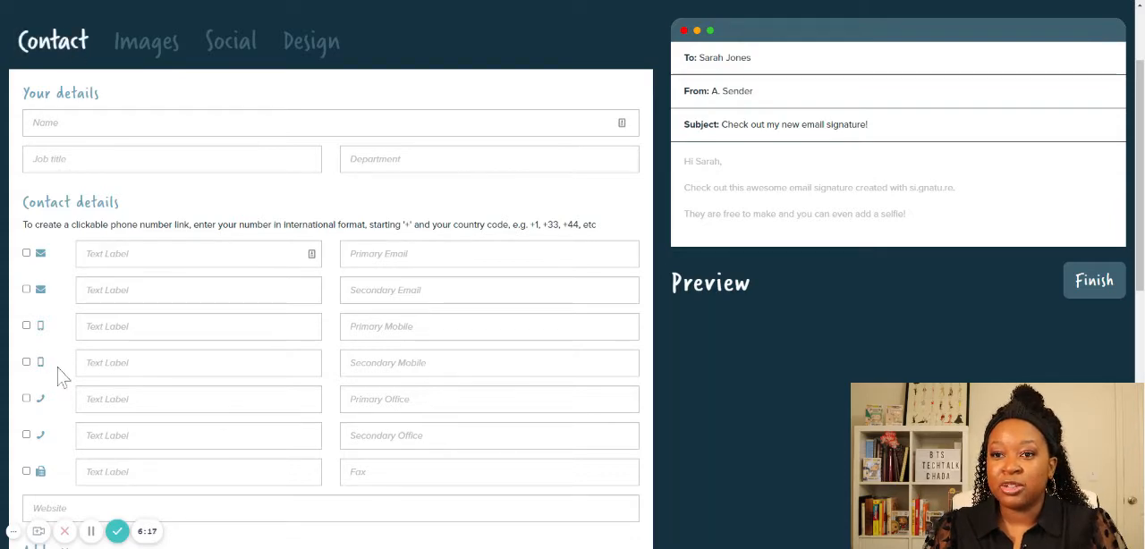
left_click(170, 52)
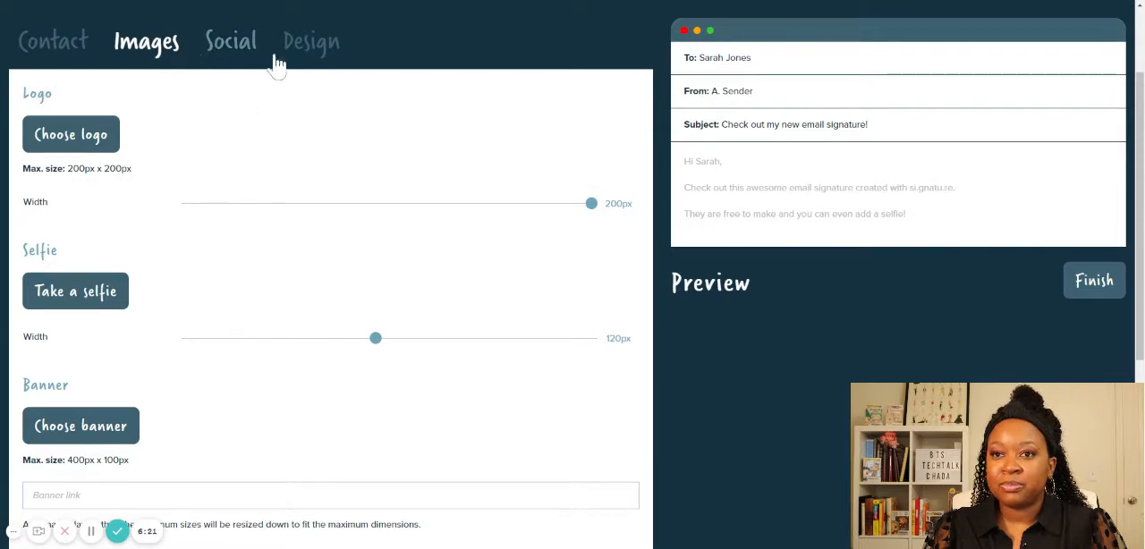
left_click(231, 54)
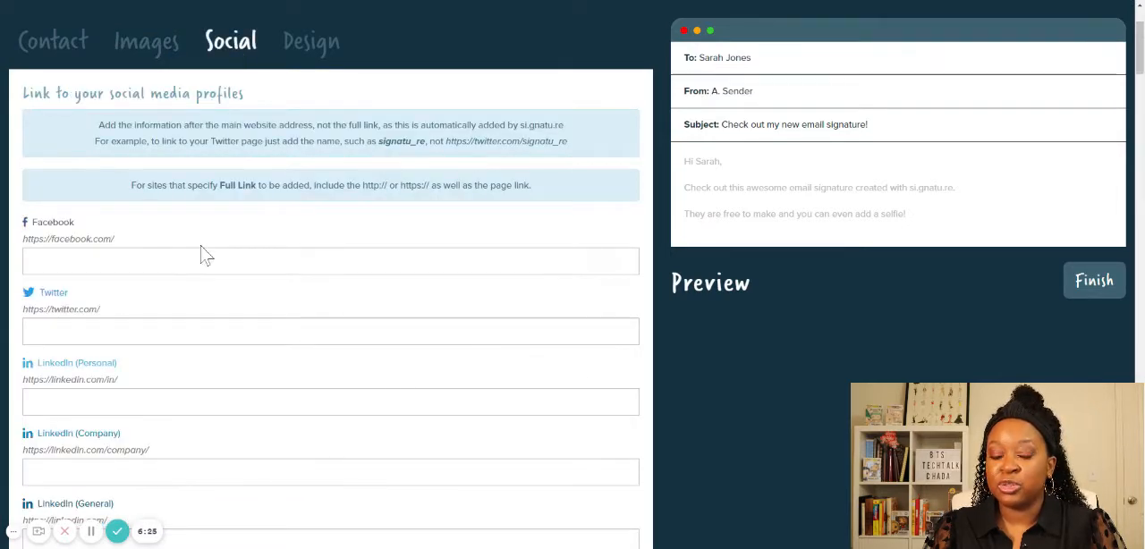
left_click(330, 43)
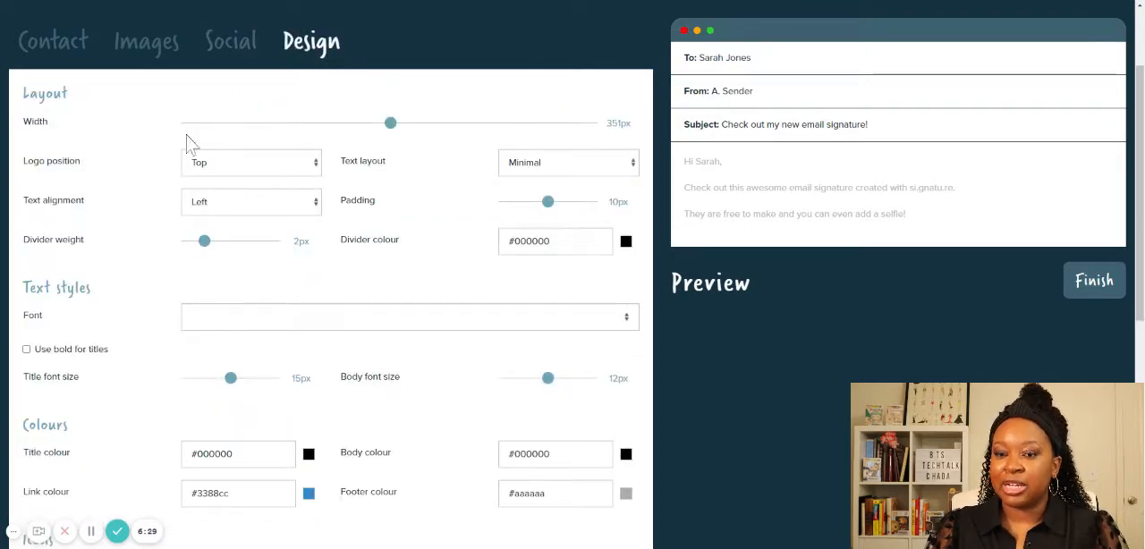
- Enter the sender's full name and the job title "Tech Strategist For Coaches" in the signature's contact details
left_click(80, 51)
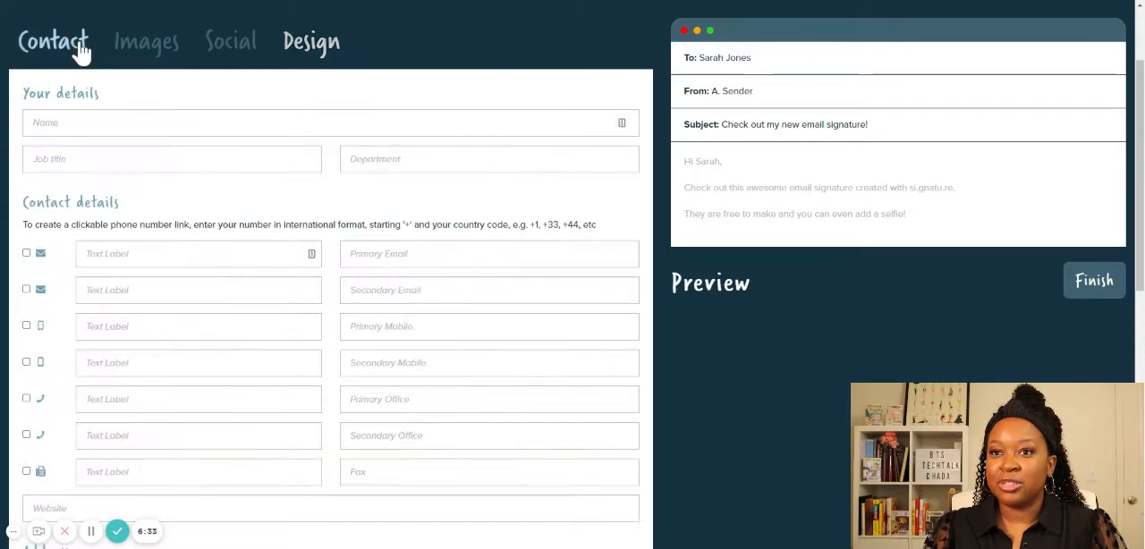
left_click(349, 123)
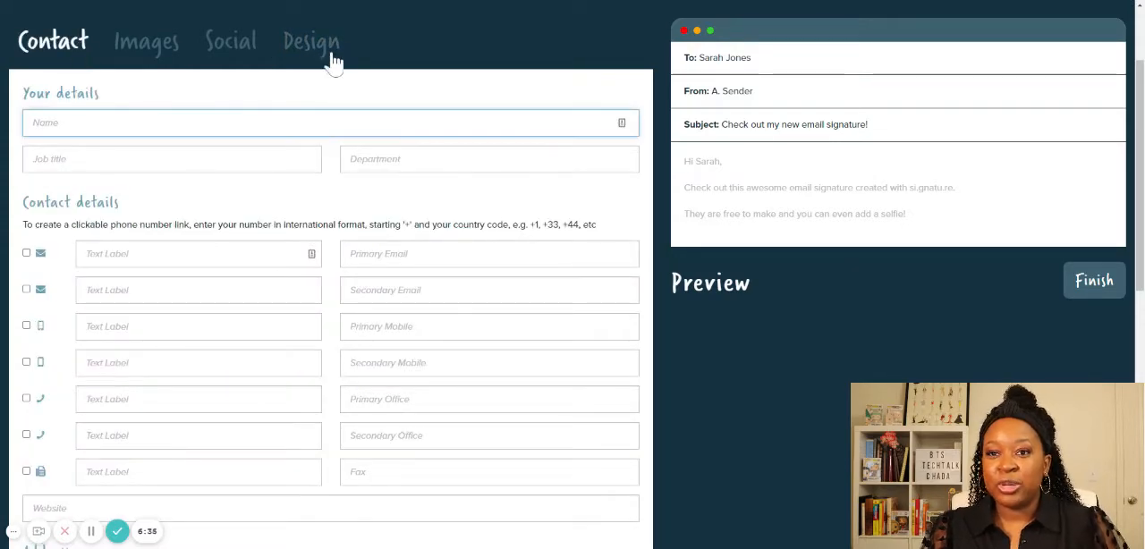
type("Chada ")
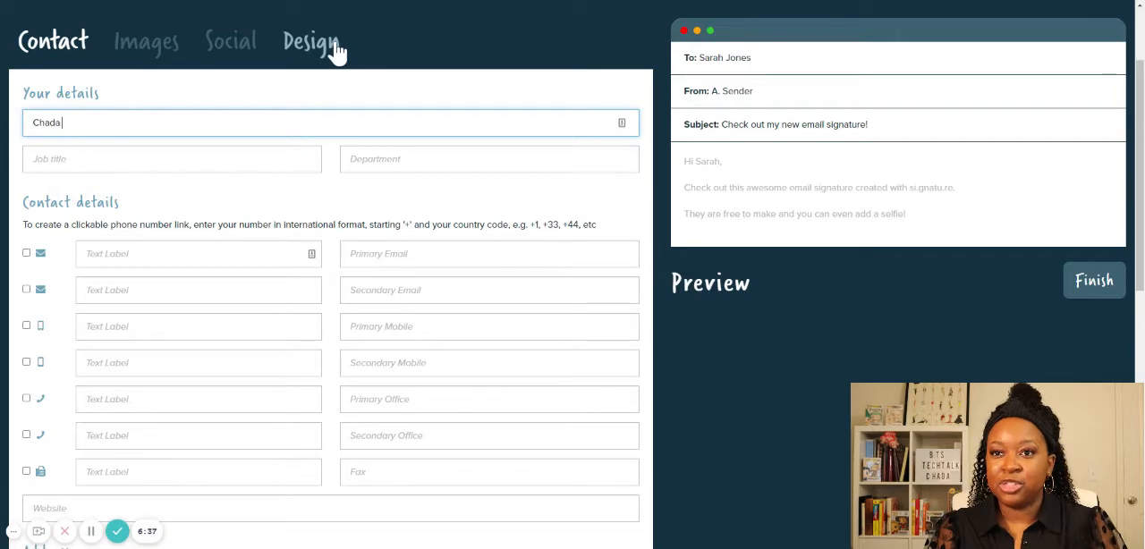
type("Johnson")
key("Tab")
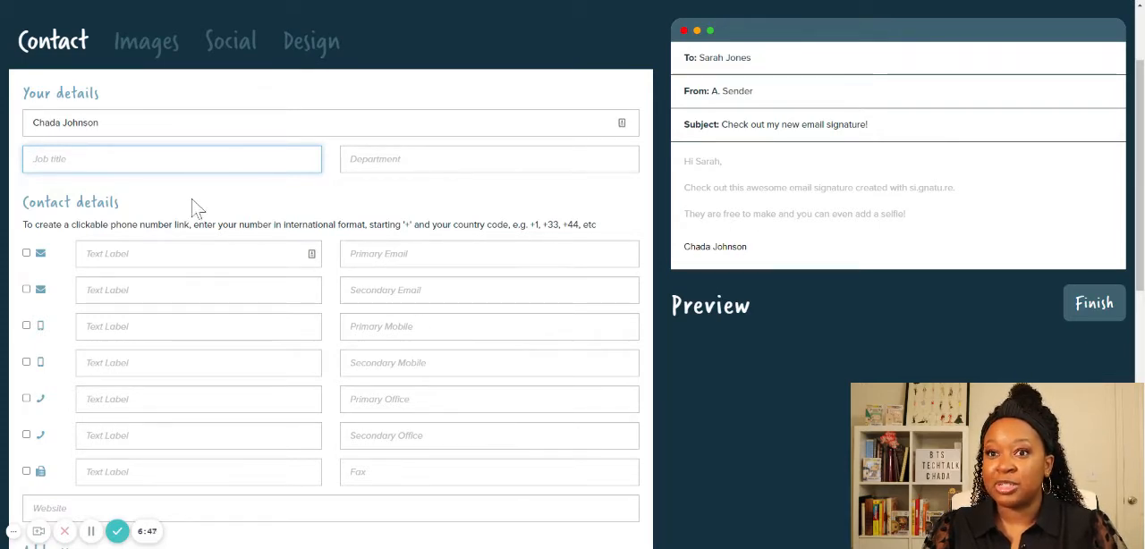
type("Te")
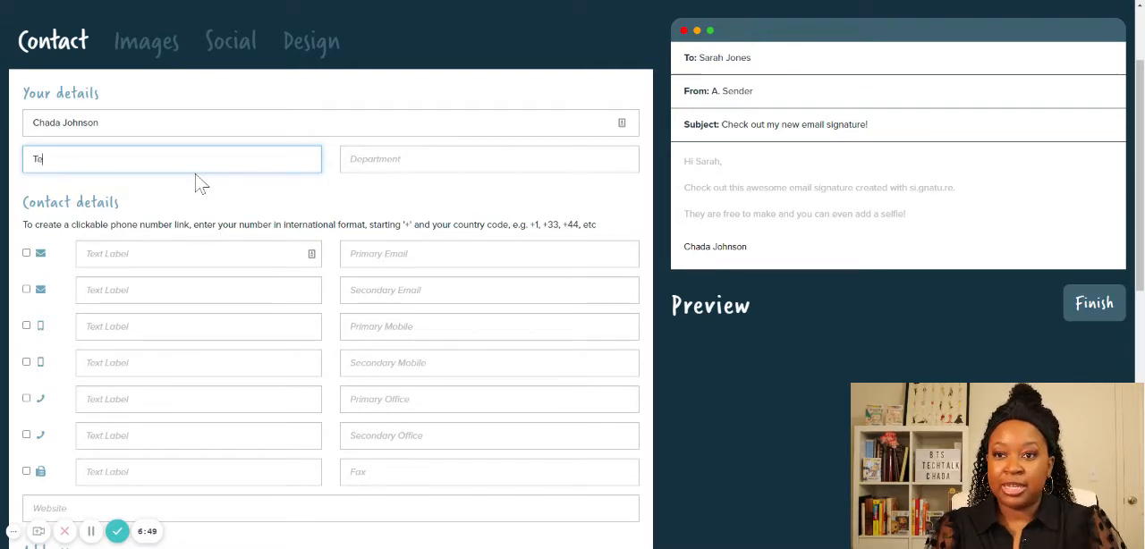
type("ch Strategist Foo")
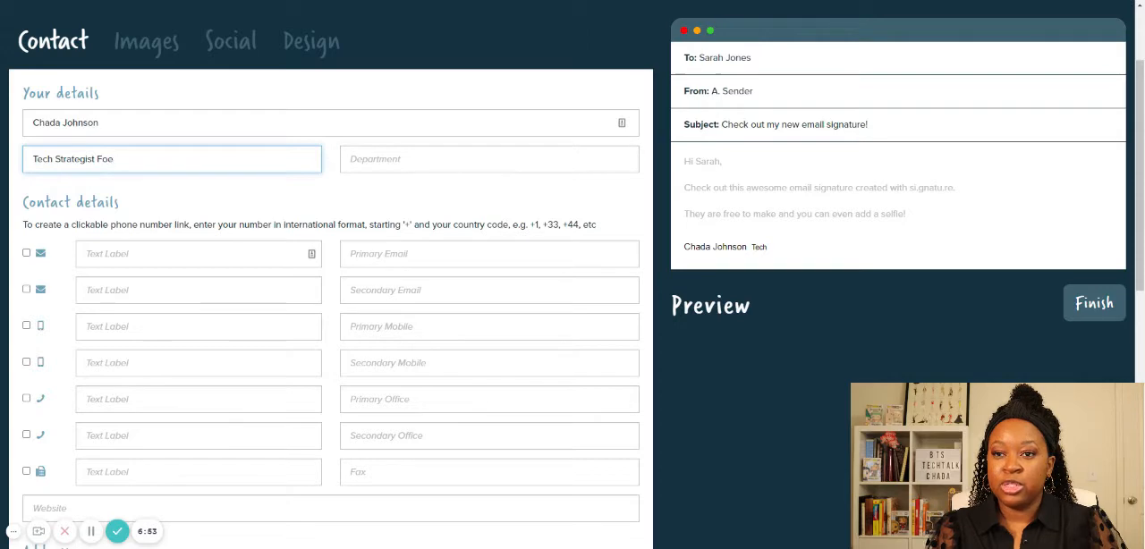
key("BackSpace")
type("r Coaches")
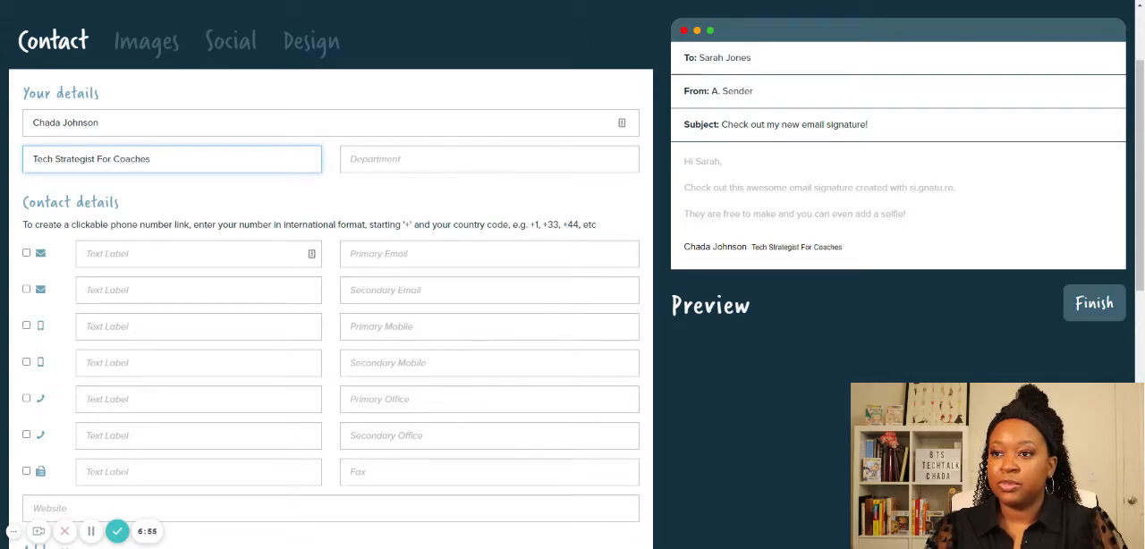
scroll(463, 168, "down", 2)
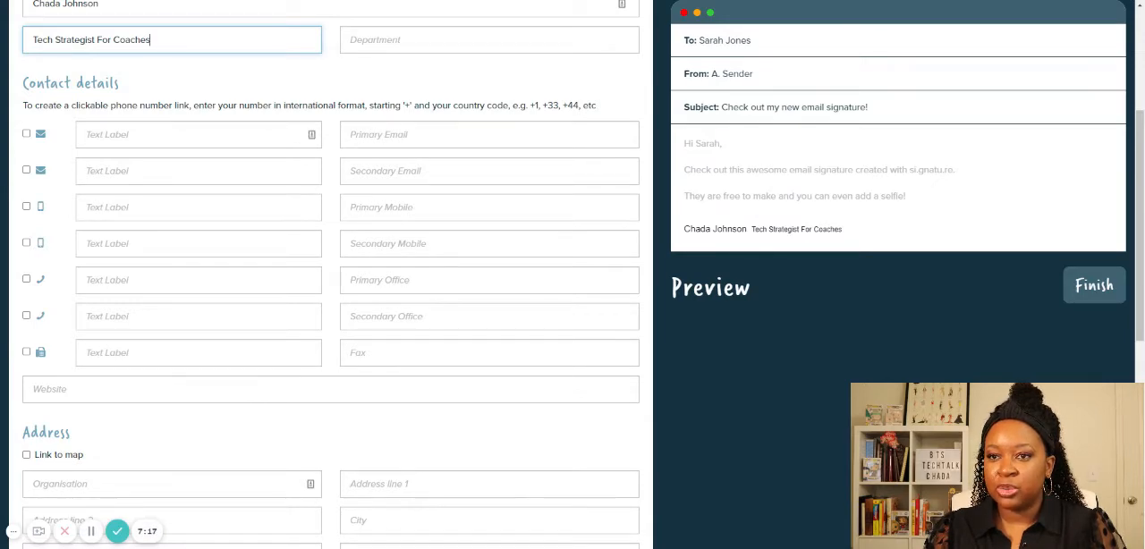
left_click(143, 136)
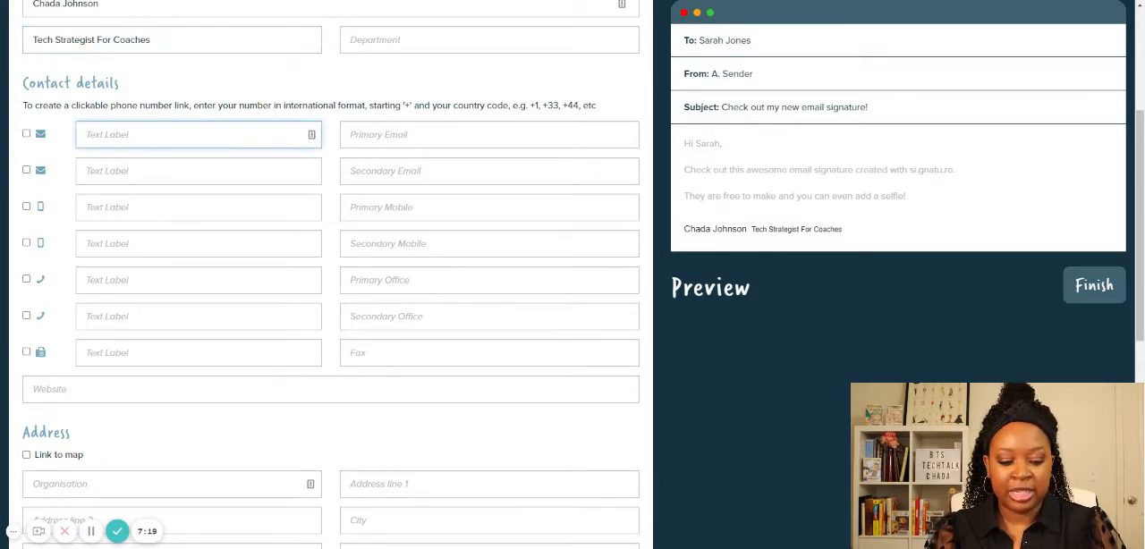
type("Co")
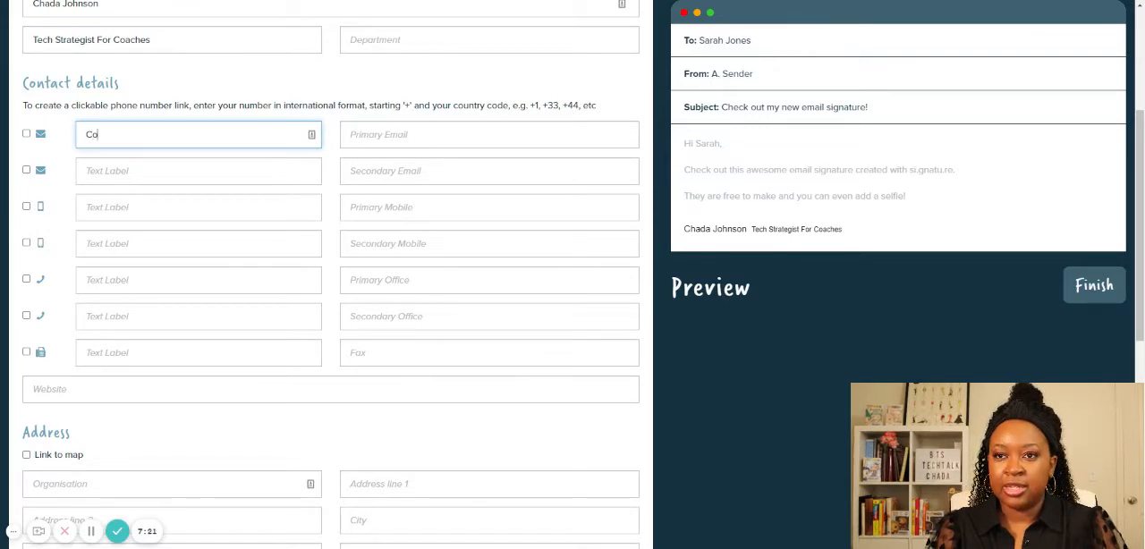
type("nnect with ")
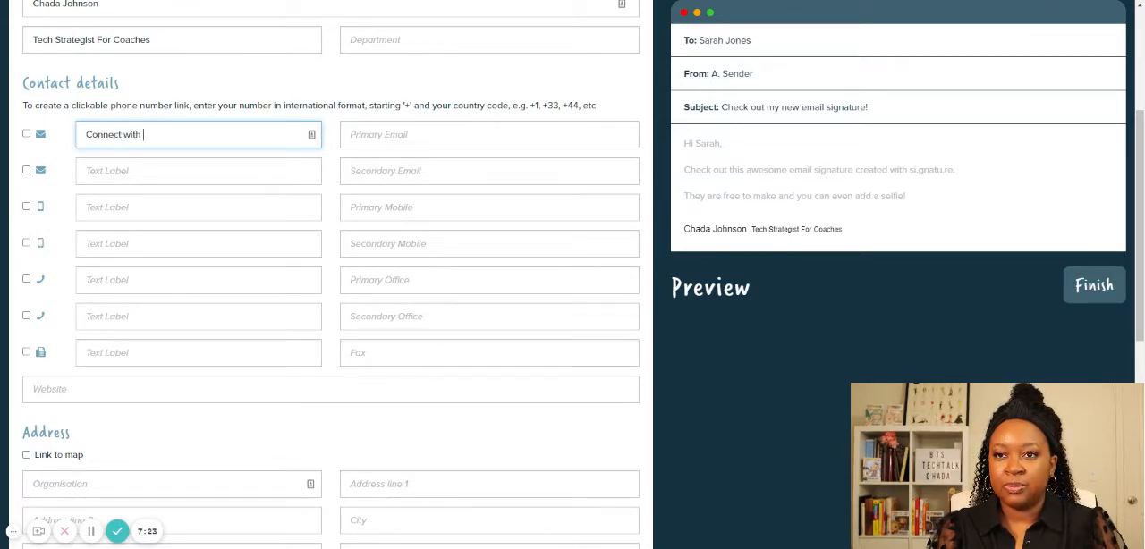
type("me a")
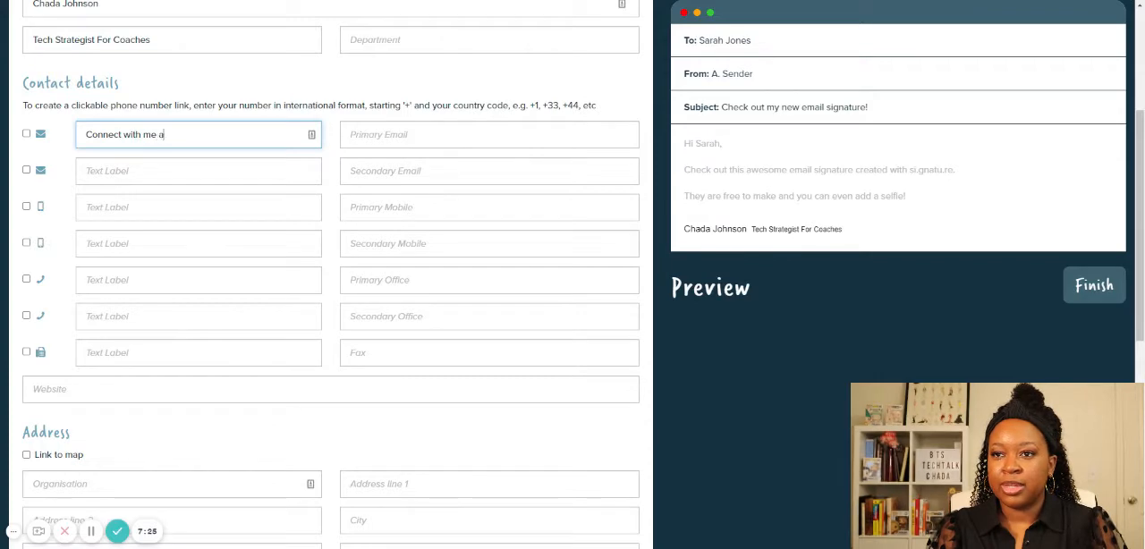
type("nd see what's new")
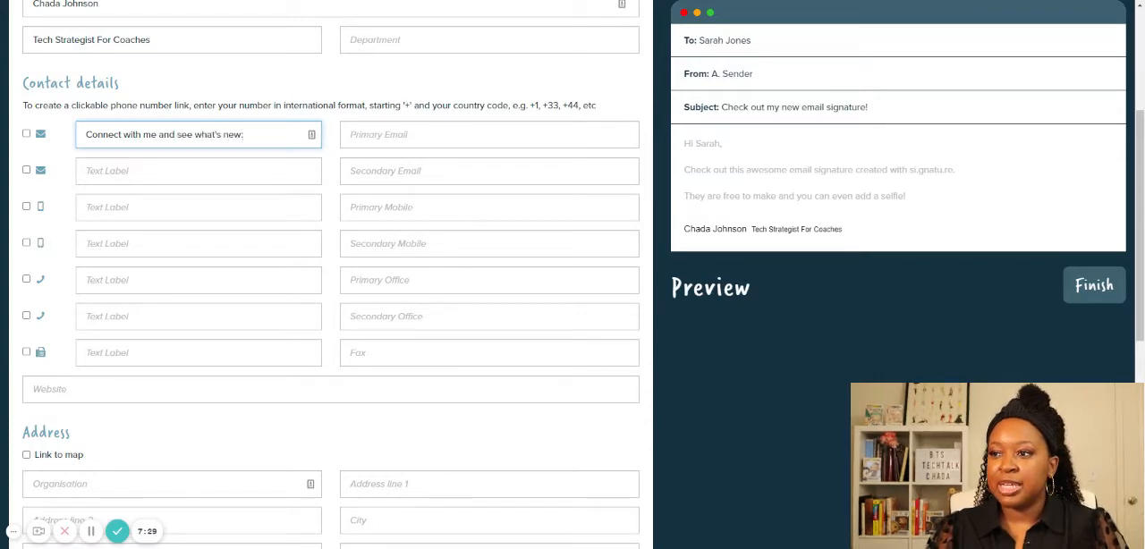
type(":")
key("Tab")
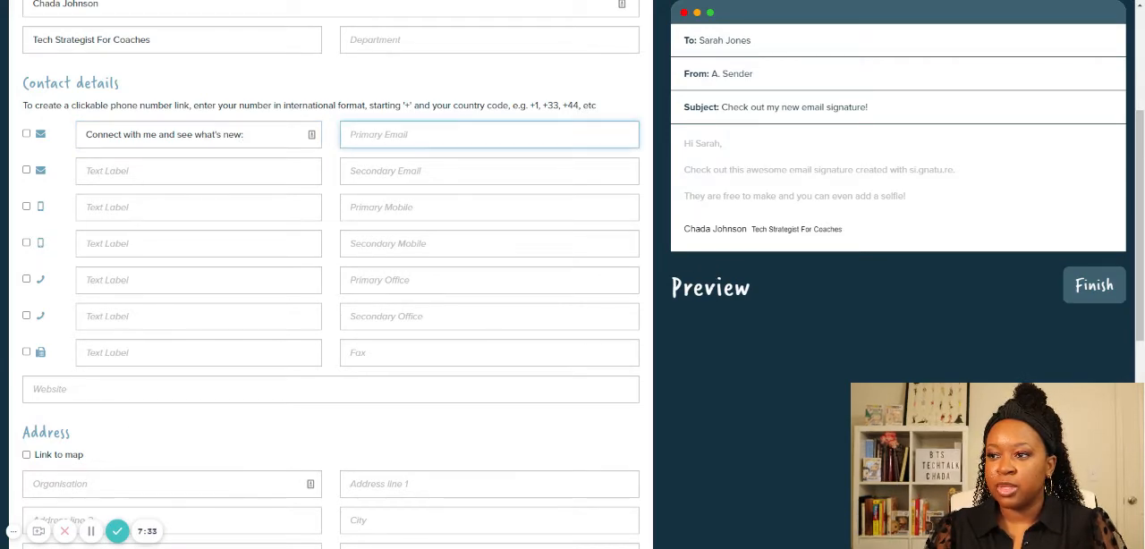
left_click(216, 134)
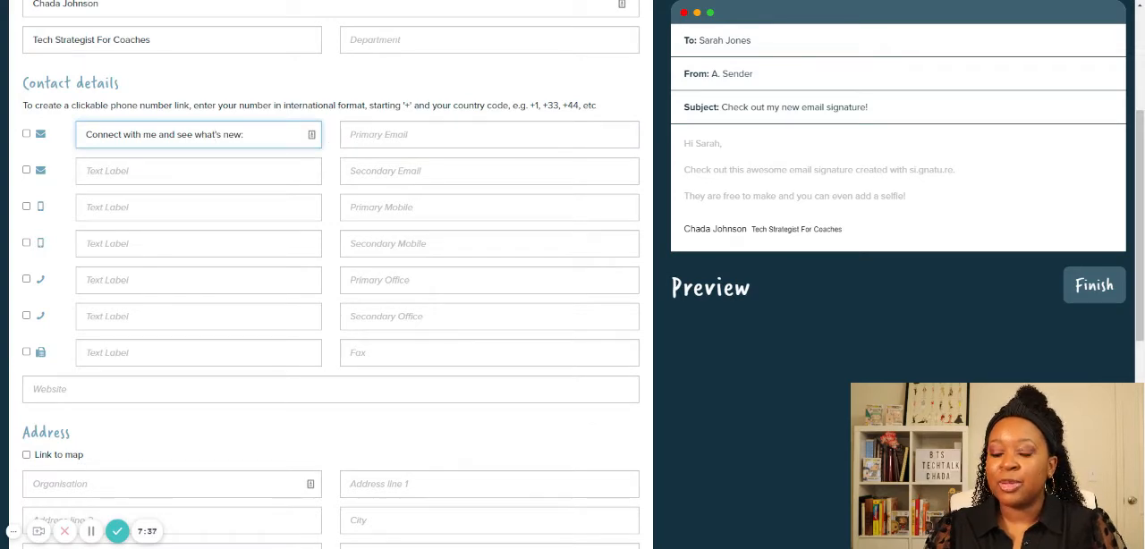
key("ctrl+a")
key("BackSpace")
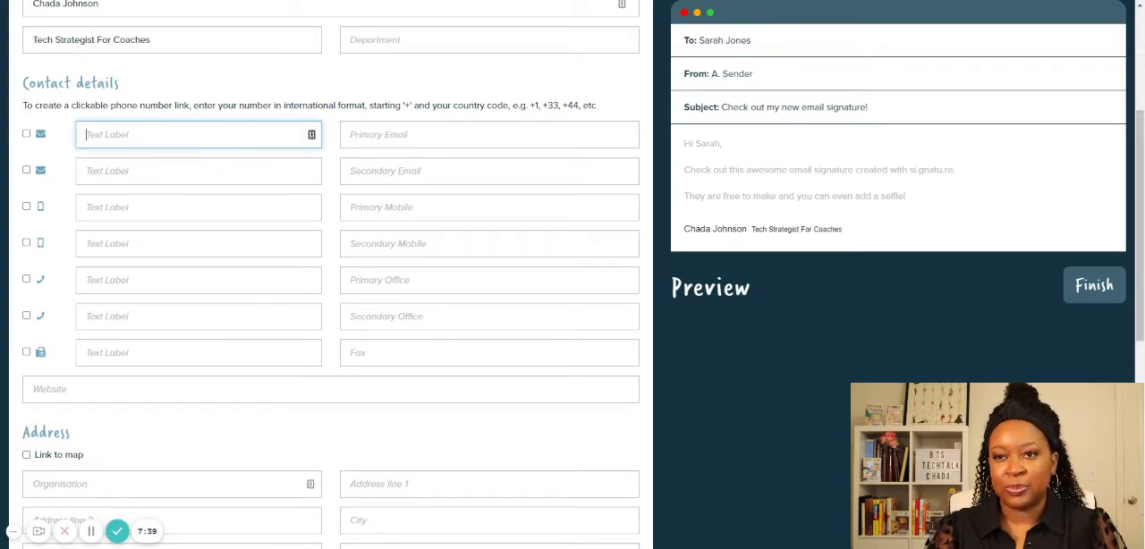
- Fill in the department line of the signature with "Connect with me and see what's new:"
left_click(386, 41)
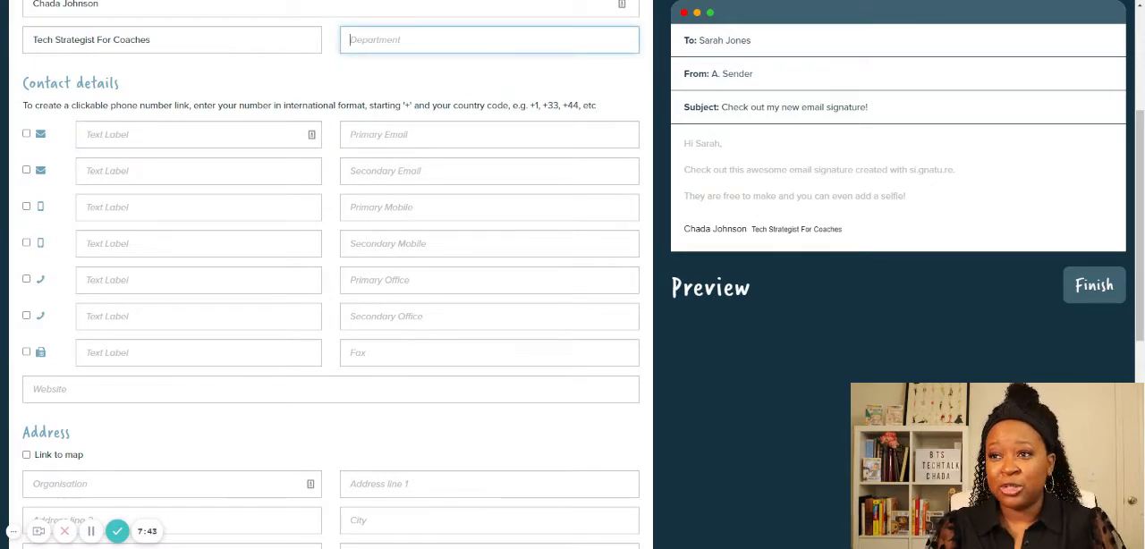
type("Con")
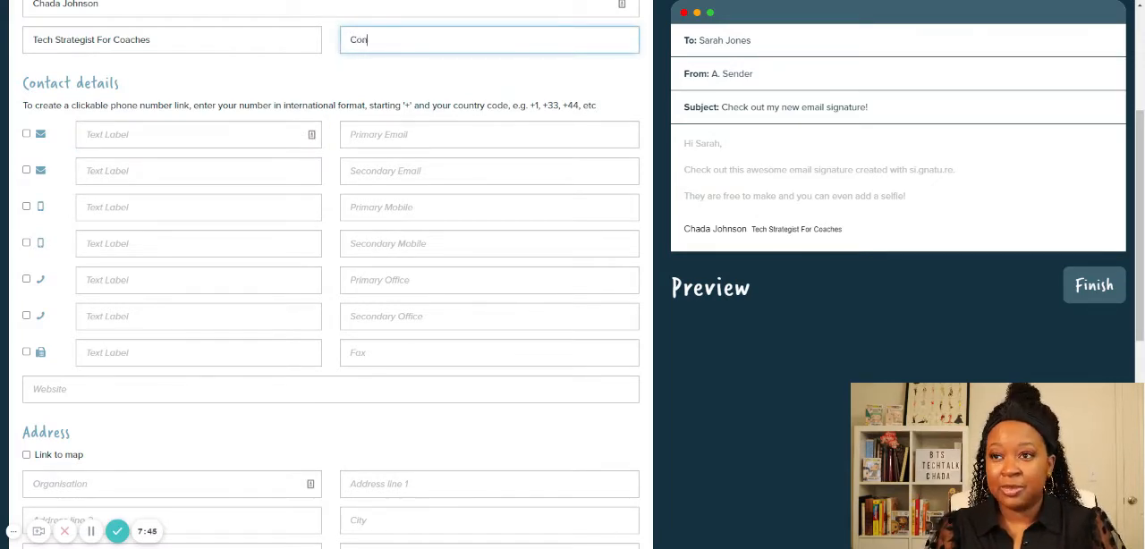
type("nect with me")
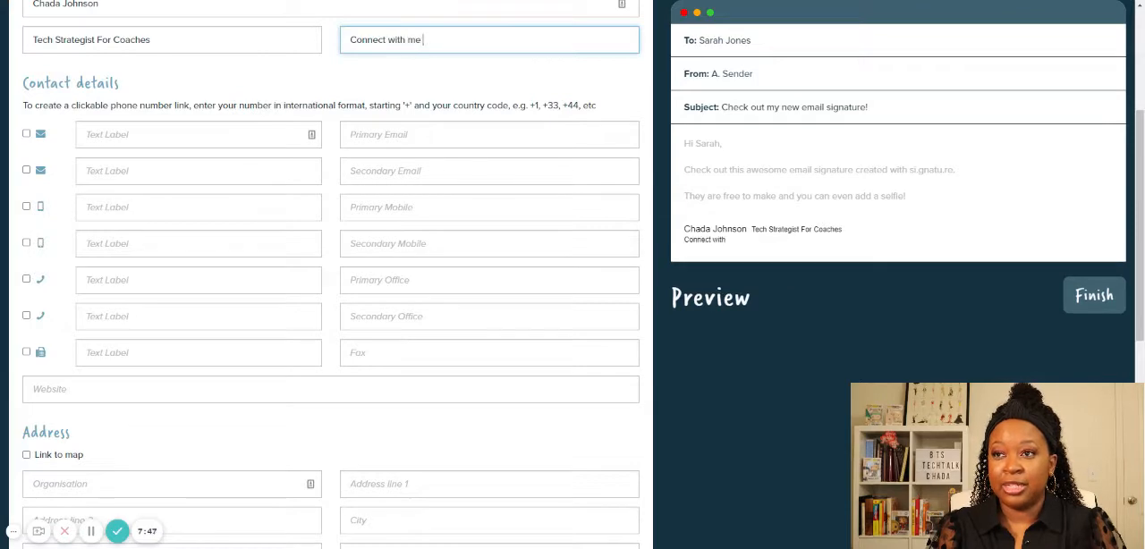
type(" and see what")
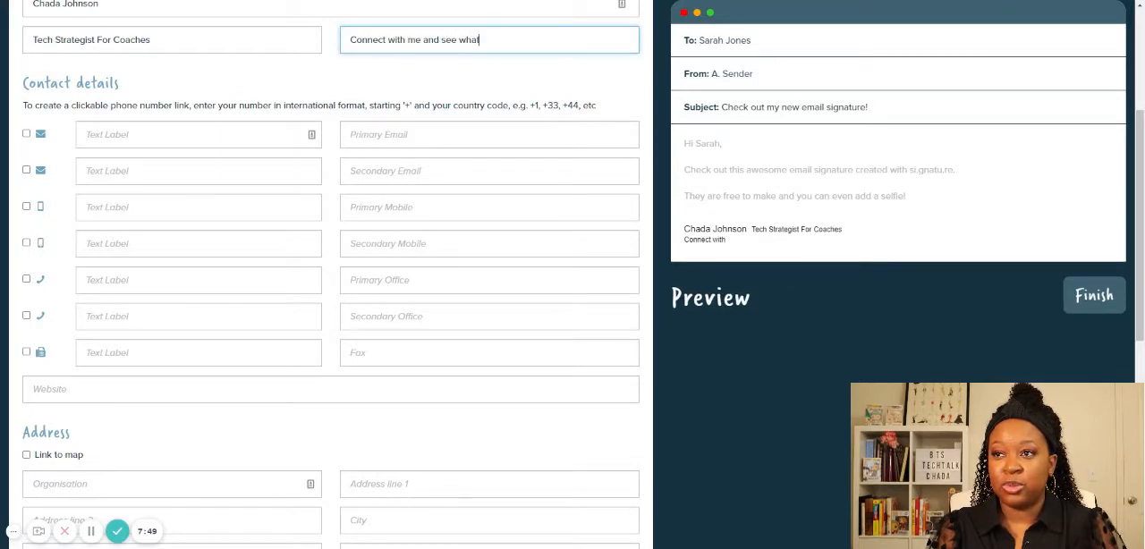
type("'s new")
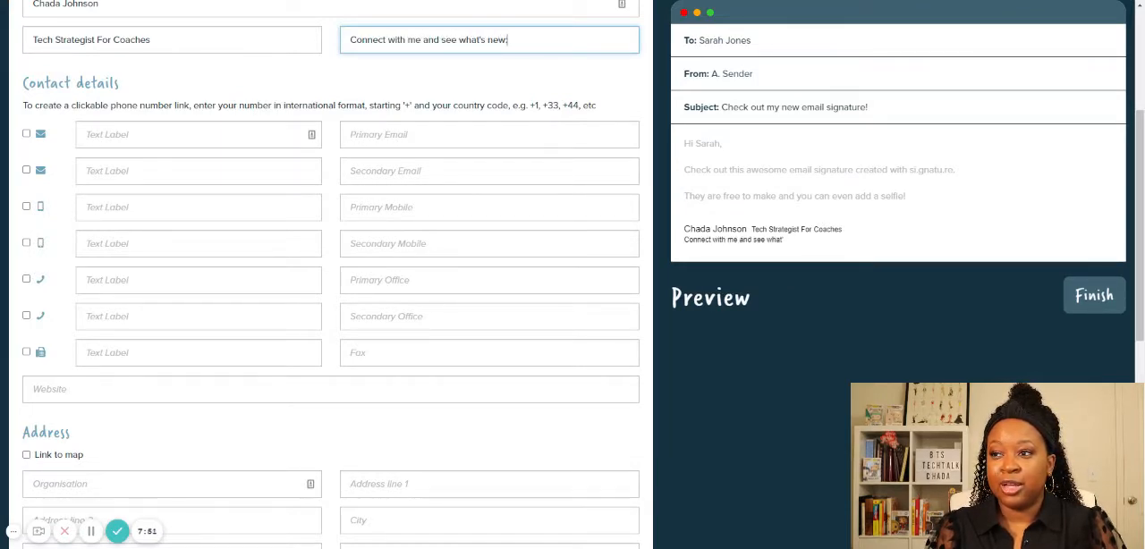
type(":")
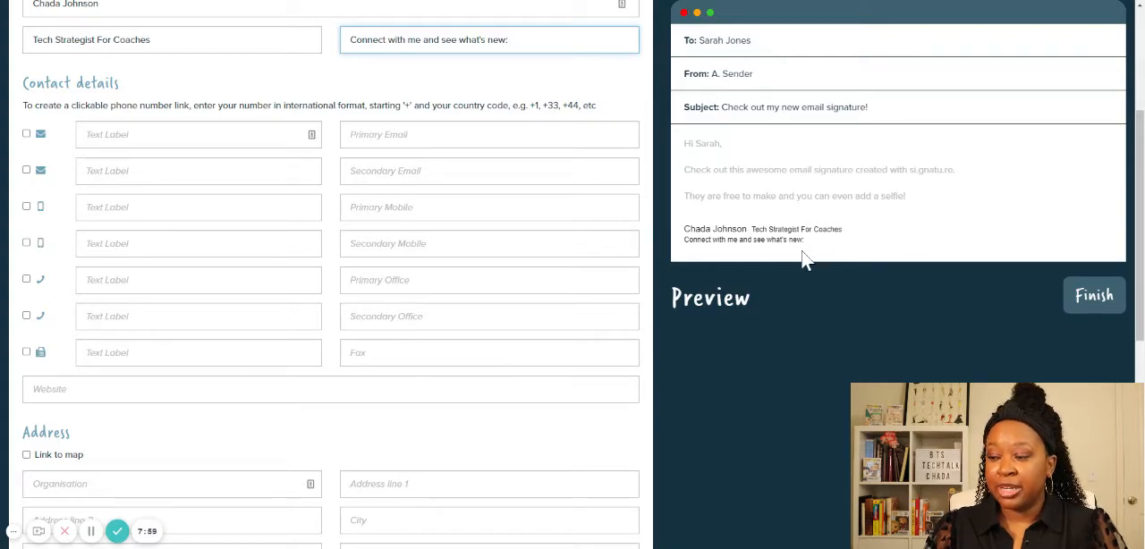
scroll(362, 161, "down", 2)
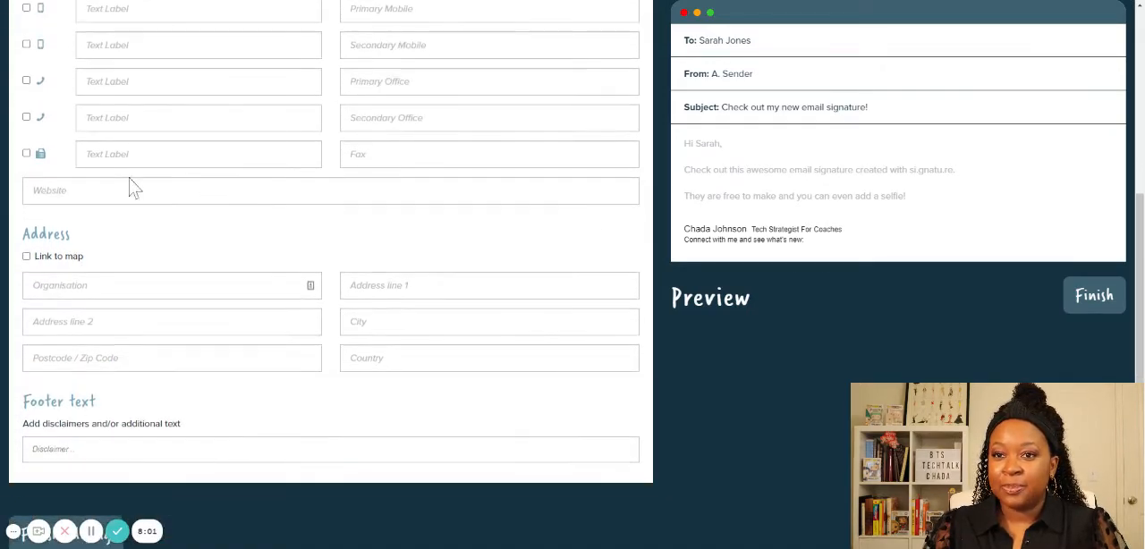
- Enter the sender's personal website address in the signature's contact details
left_click(134, 189)
type("chadajoh")
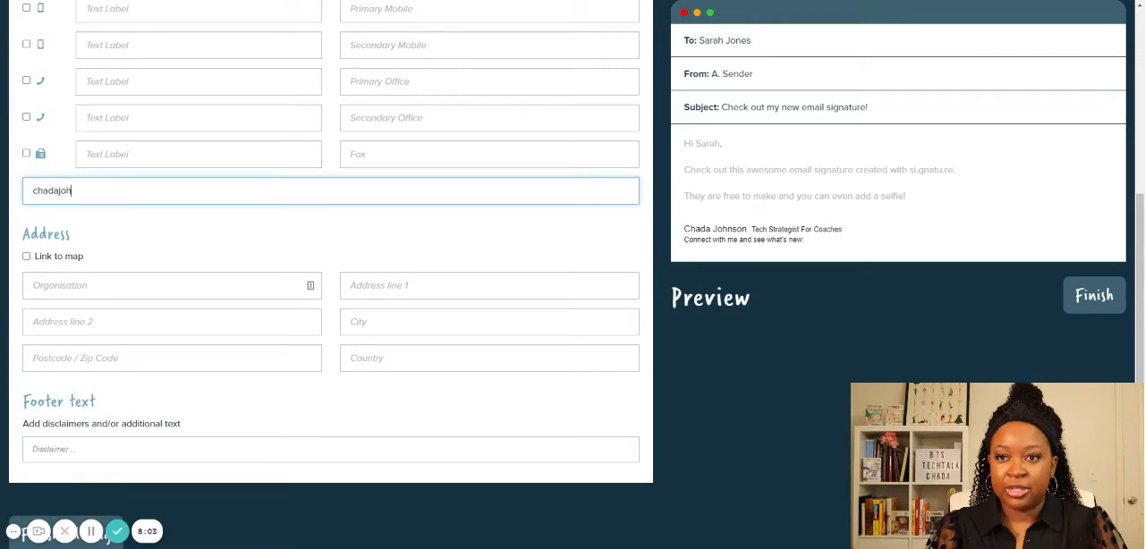
type("nson.com")
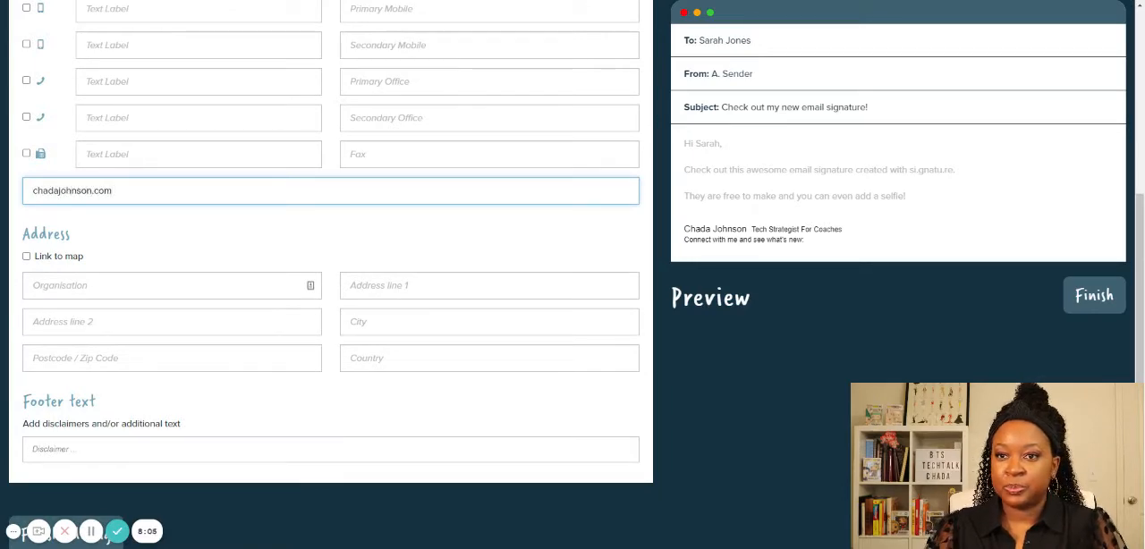
scroll(474, 253, "down", 1)
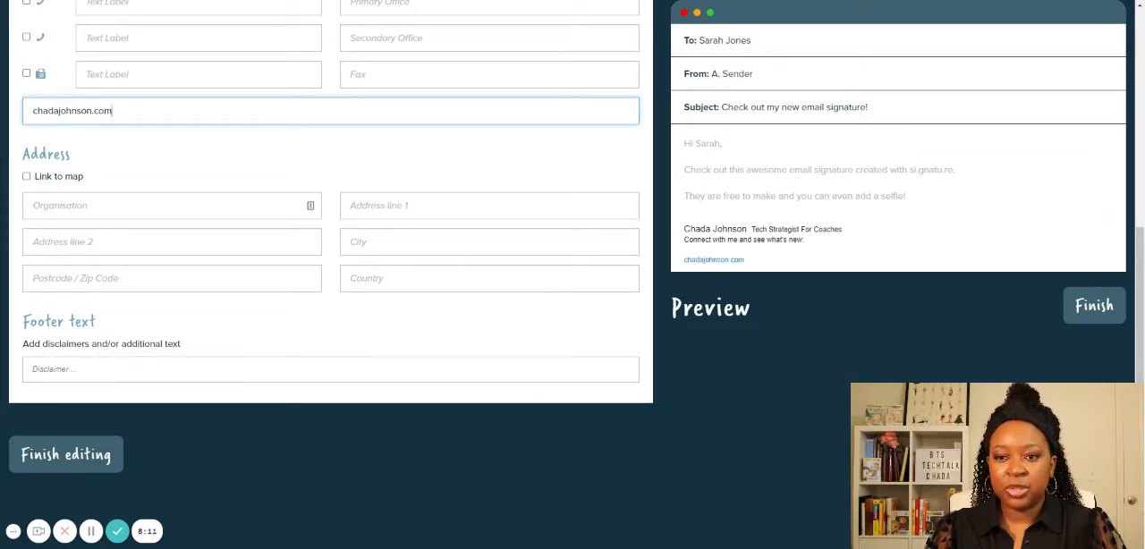
- Try out the signature's footer text with "test" and clear it again
left_click(100, 372)
type("test")
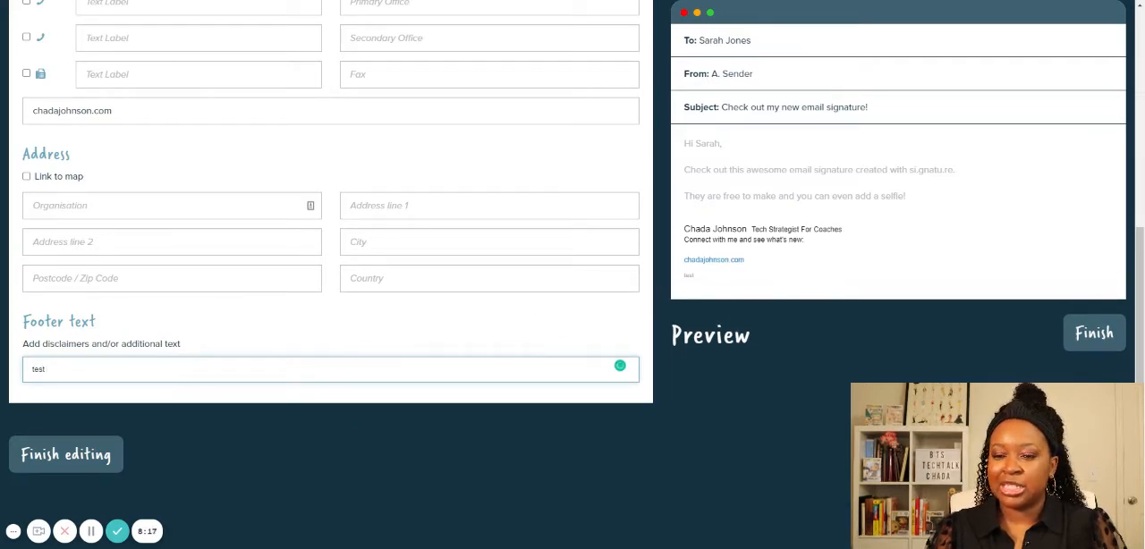
key("BackSpace")
key("BackSpace")
key("BackSpace")
key("BackSpace")
- Look through the signature's image settings for the logo, selfie and banner
scroll(319, 345, "up", 10)
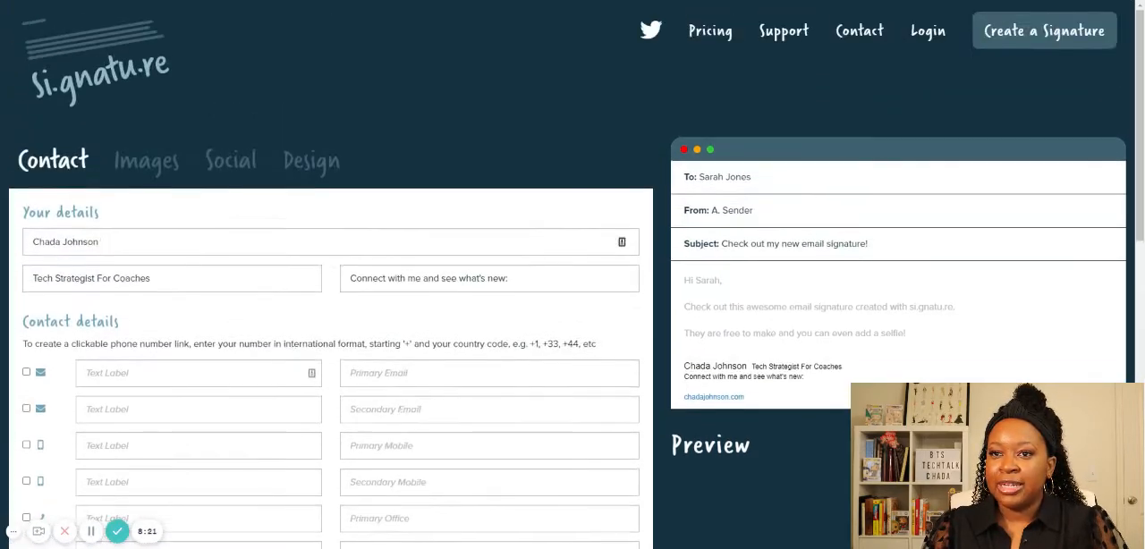
left_click(157, 168)
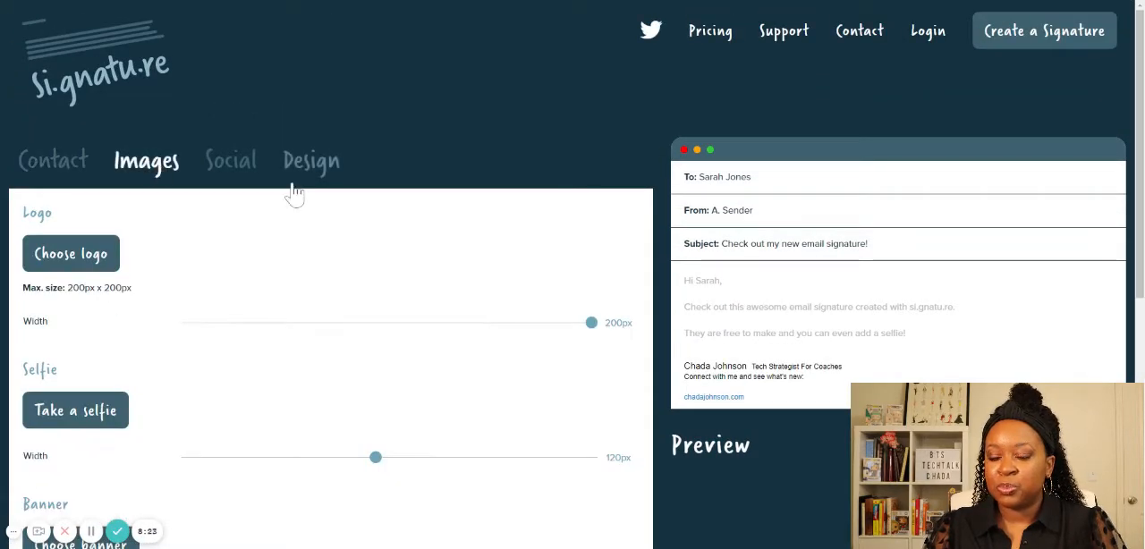
scroll(295, 192, "down", 1)
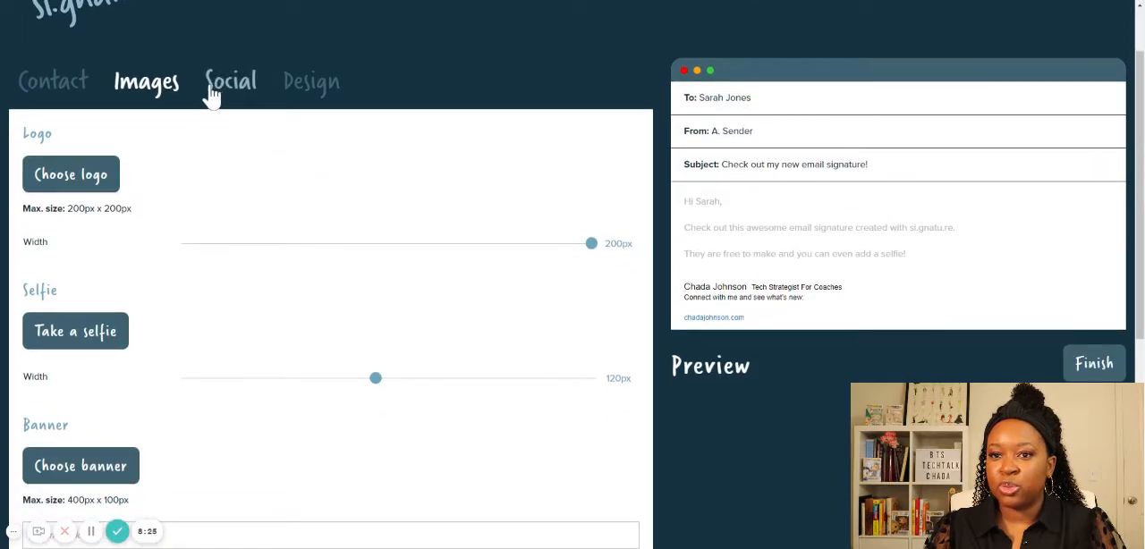
scroll(161, 98, "down", 1)
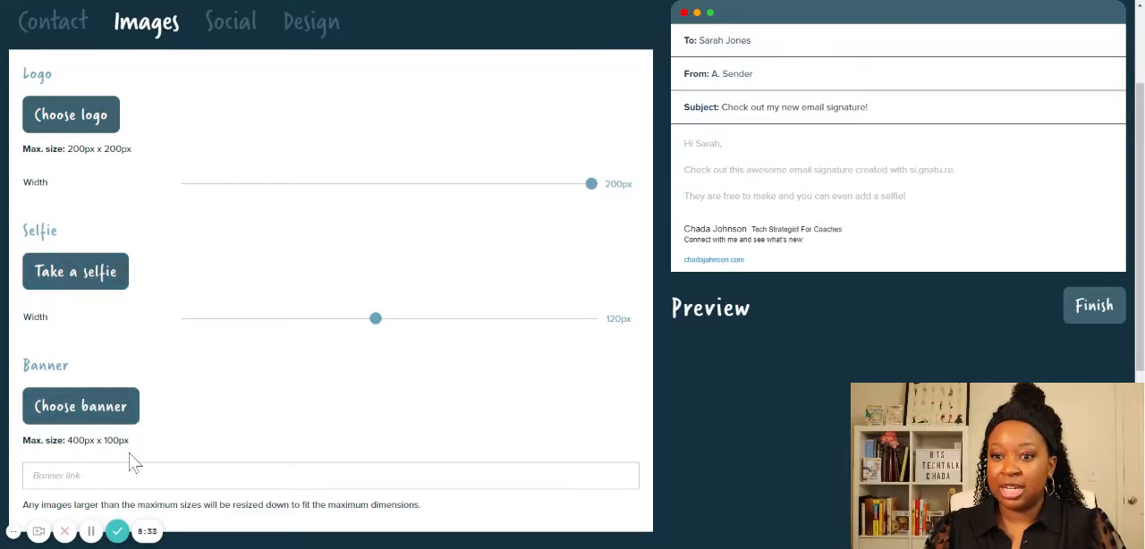
- Upload the square portrait photo from the device as the signature's logo
left_click(77, 126)
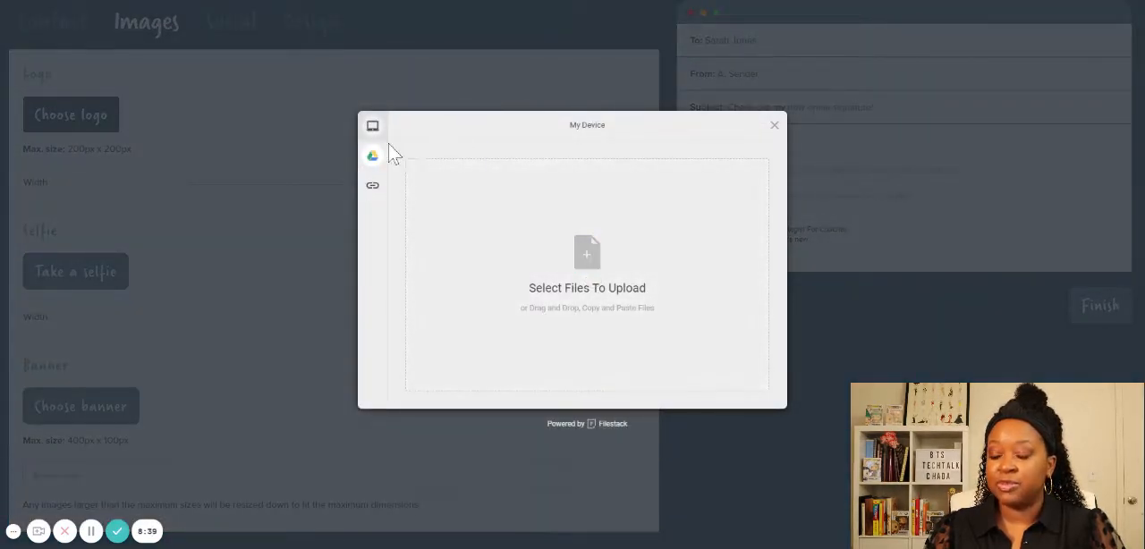
mouse_move(385, 140)
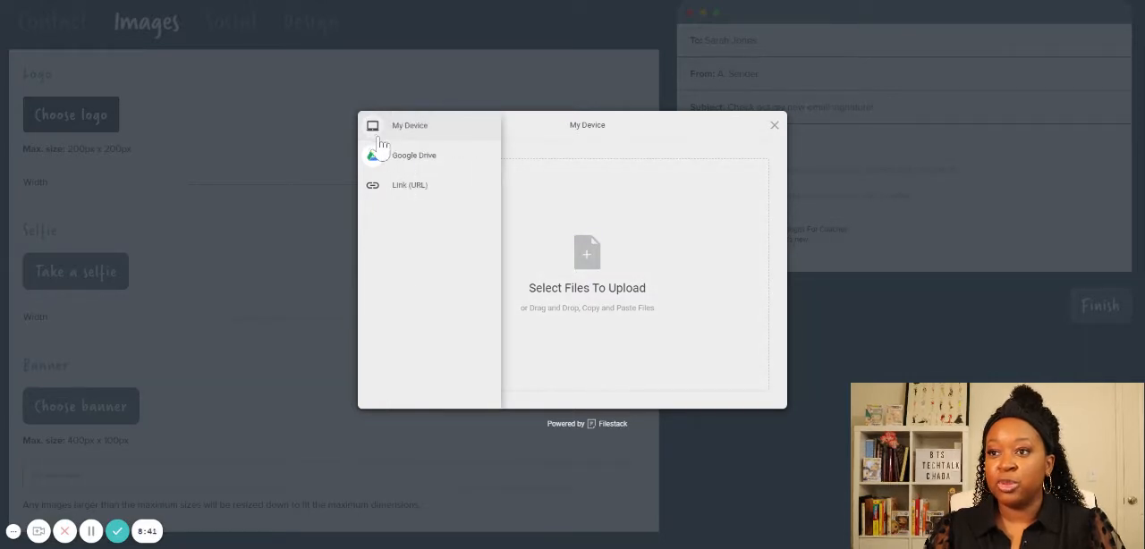
left_click(590, 277)
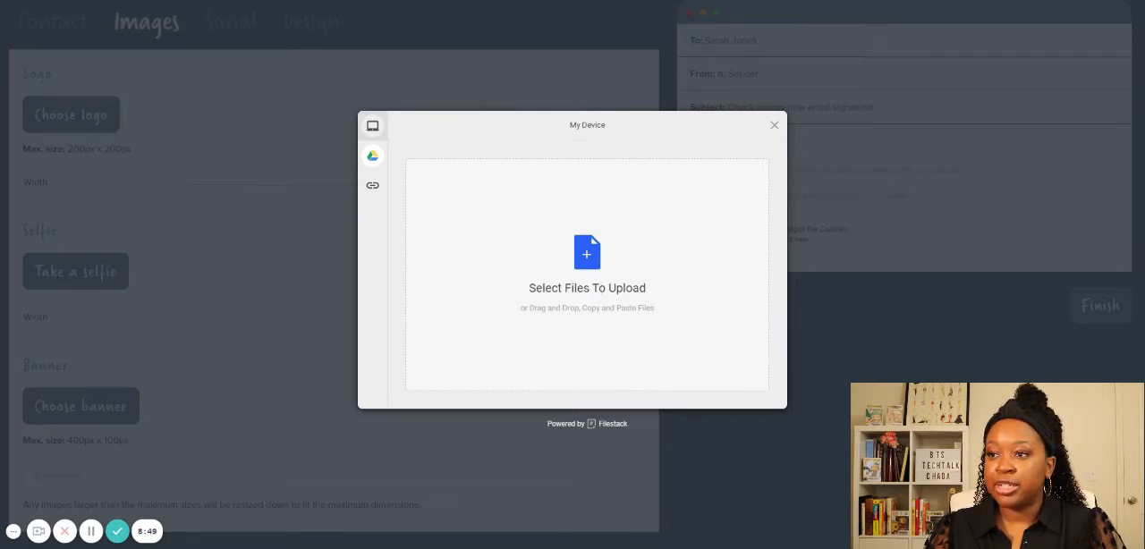
left_click(628, 379)
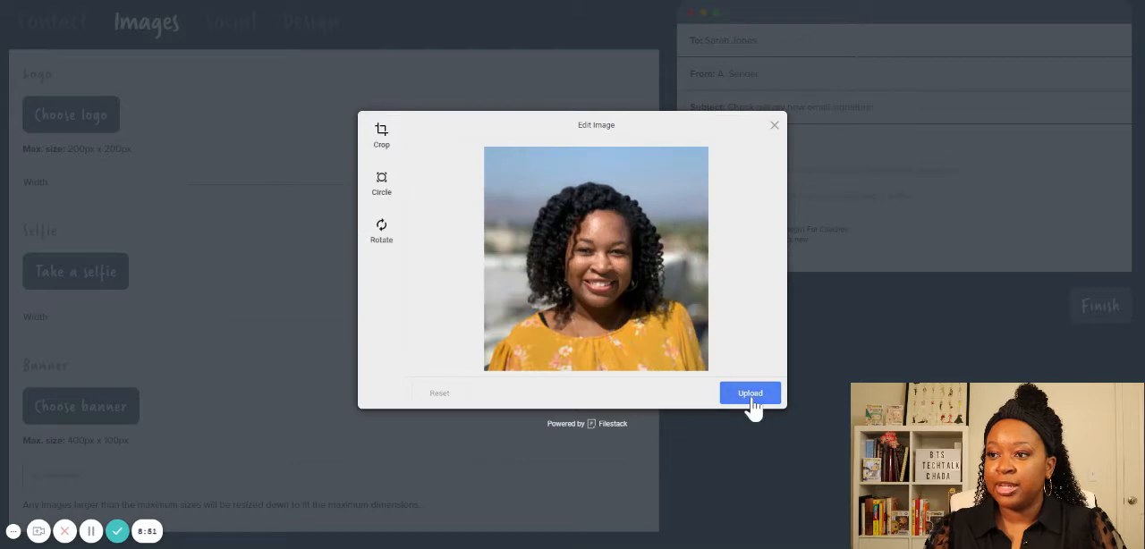
left_click(751, 396)
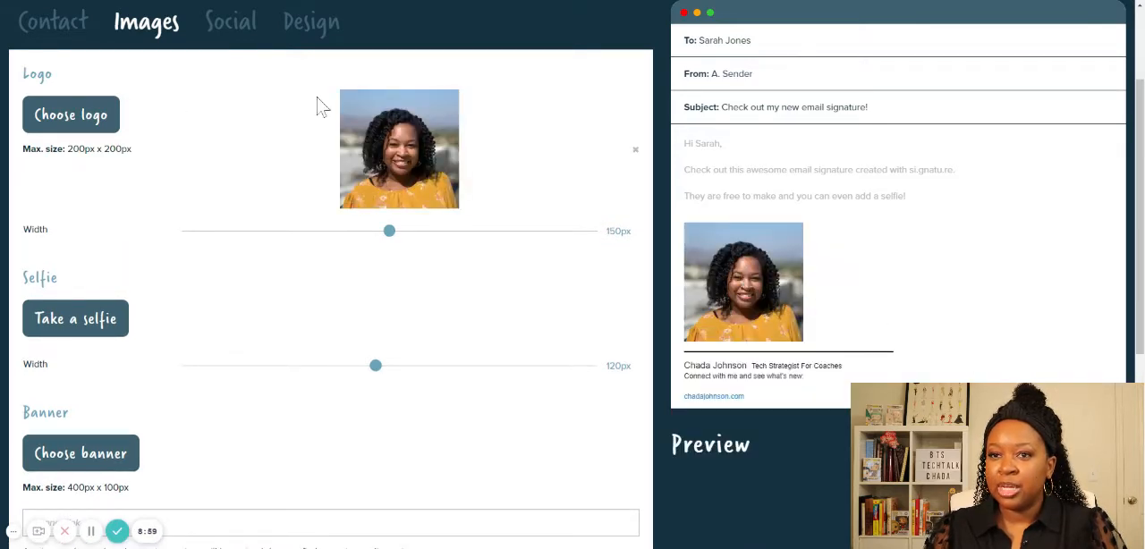
- Replace the logo with the same portrait photo cropped to a circle and set its width to 150 px
left_click(87, 116)
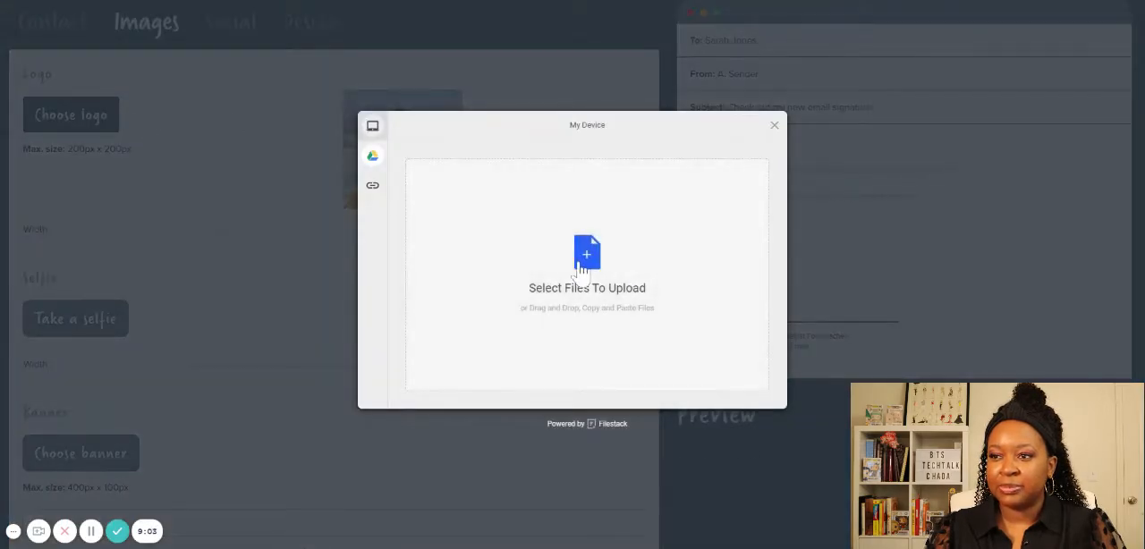
left_click(774, 126)
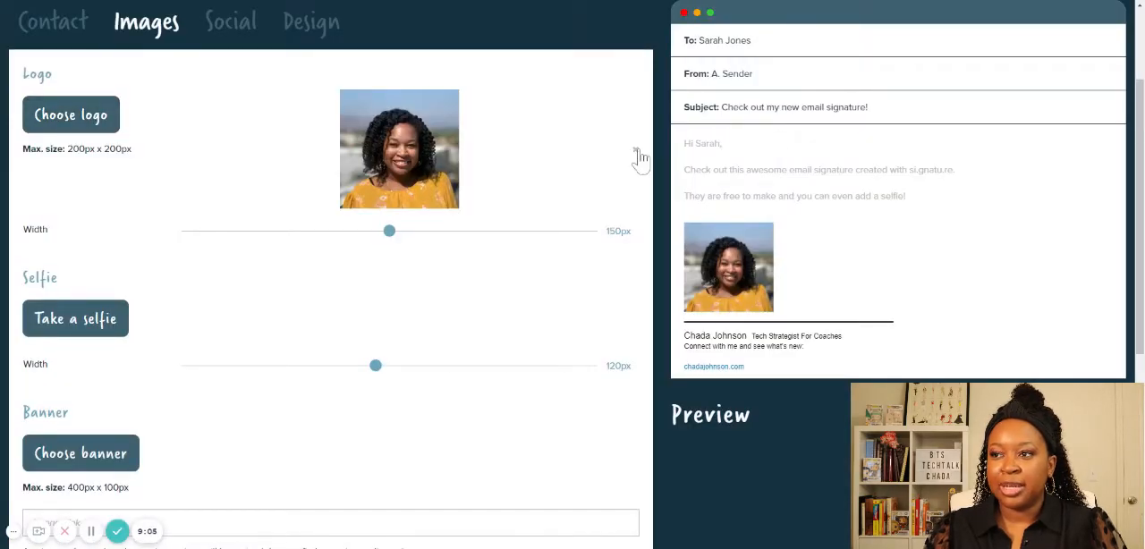
left_click(102, 119)
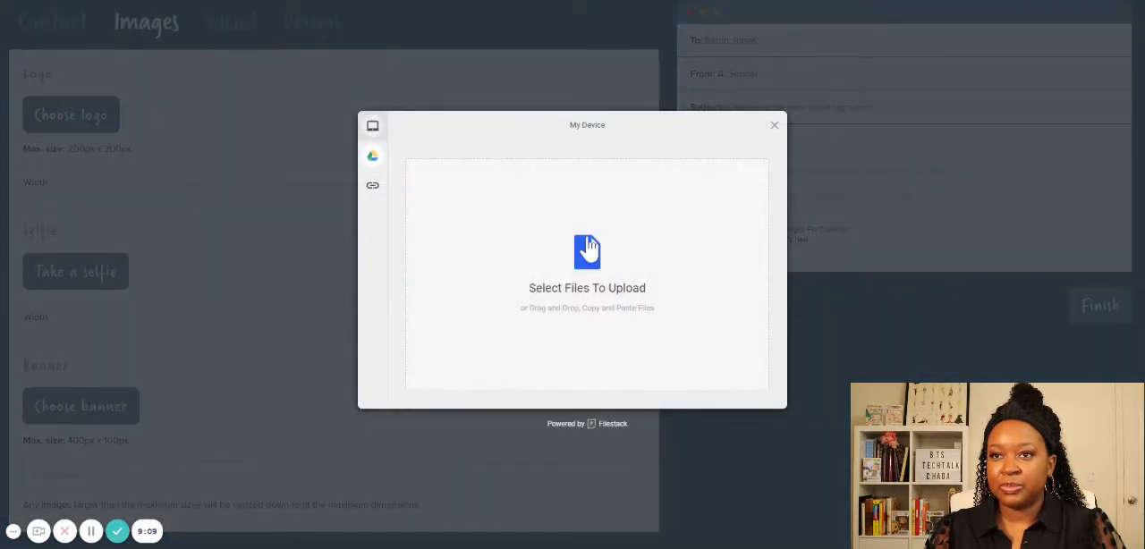
left_click(588, 250)
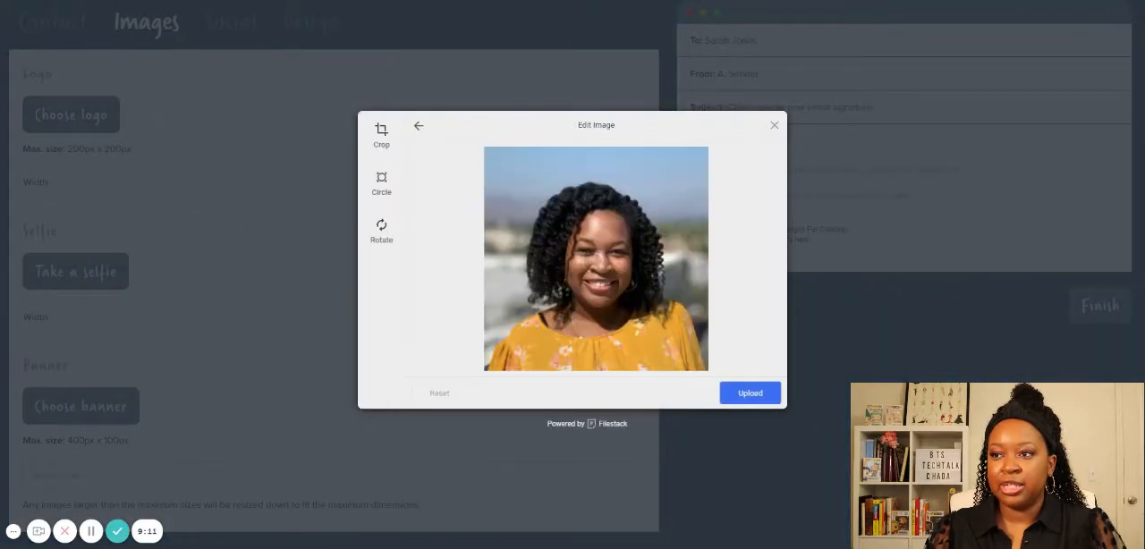
left_click(382, 183)
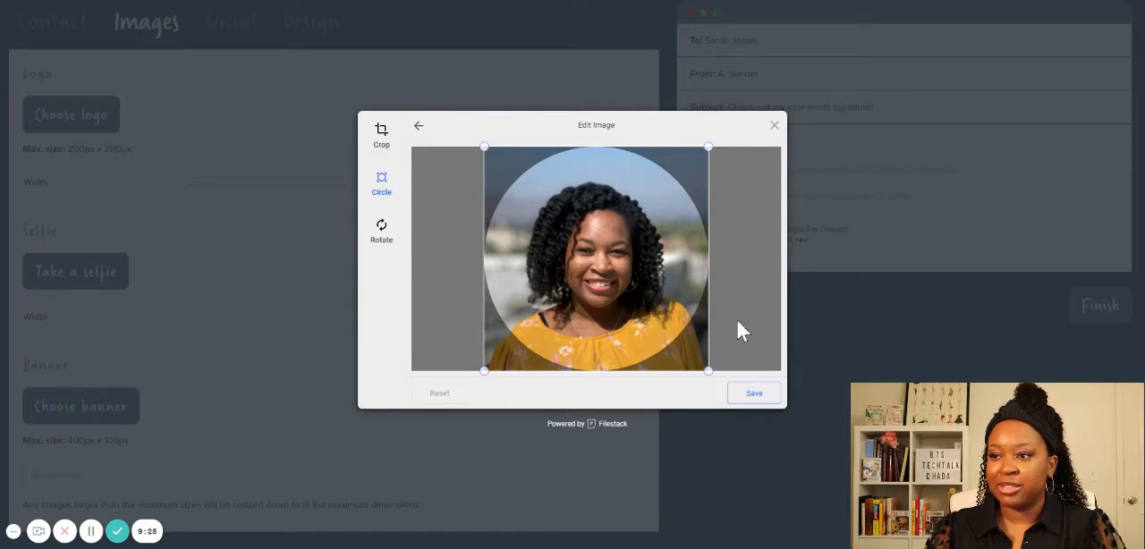
left_click(755, 396)
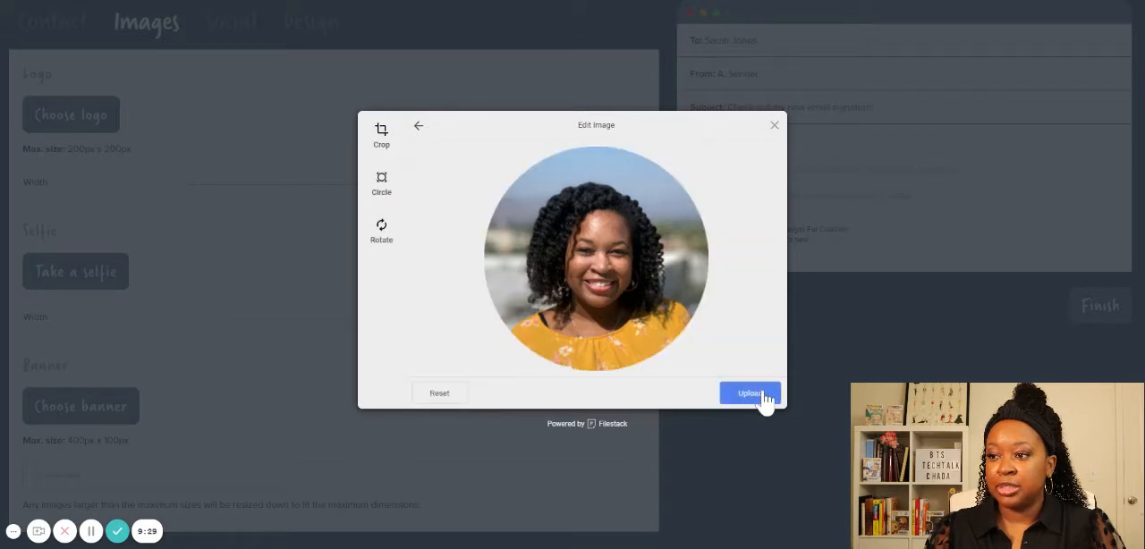
left_click(762, 399)
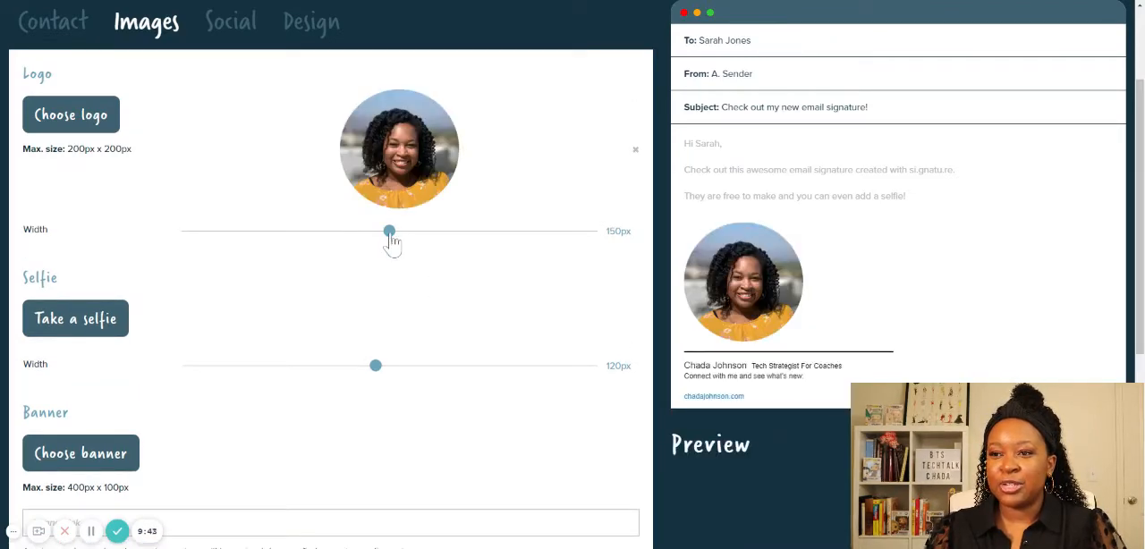
left_click_drag(391, 243, 601, 254)
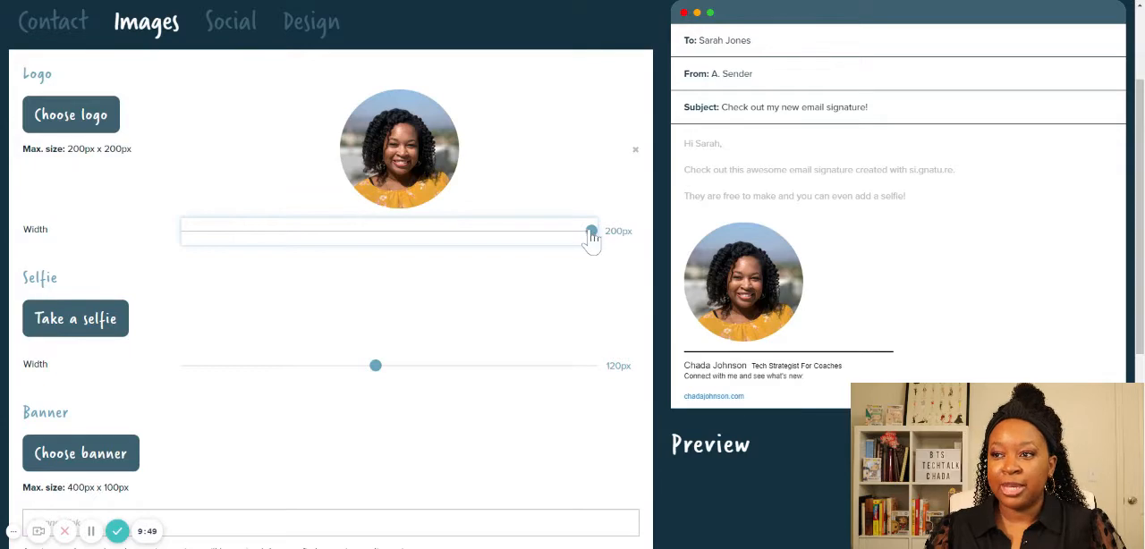
mouse_move(592, 234)
left_mouse_down()
mouse_move(190, 236)
mouse_move(401, 247)
mouse_move(391, 240)
left_mouse_up()
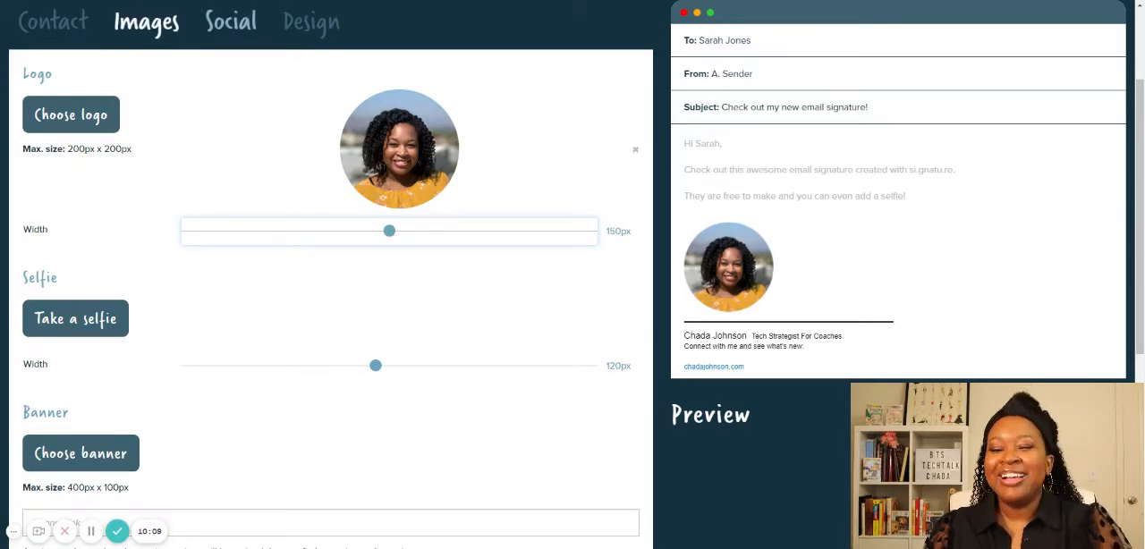
- Add a Facebook link to the signature's social profiles with the path "groups/behindthescenestech"
left_click(239, 27)
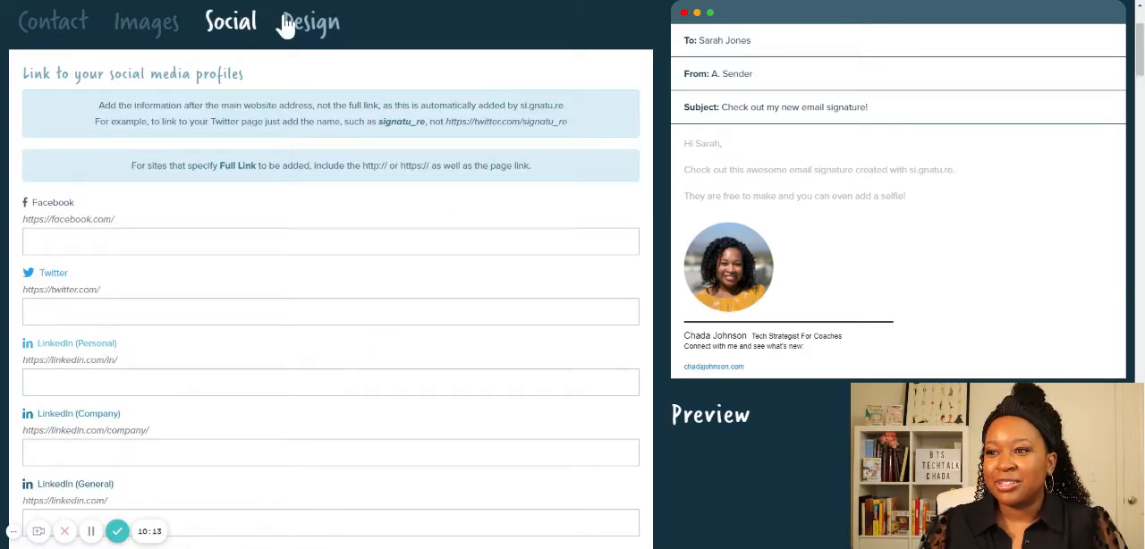
scroll(331, 268, "down", 1)
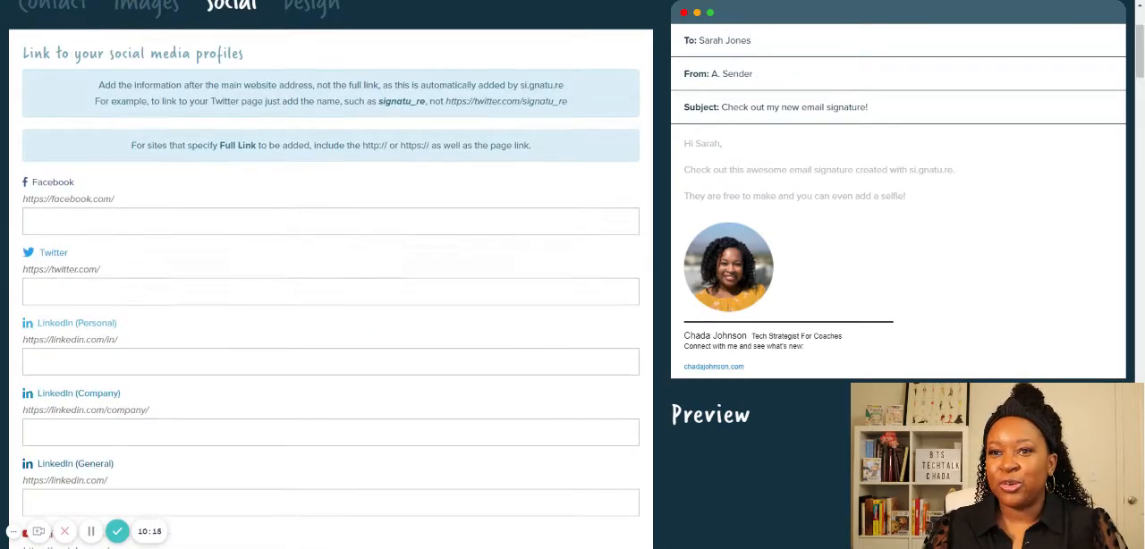
scroll(396, 132, "down", 5)
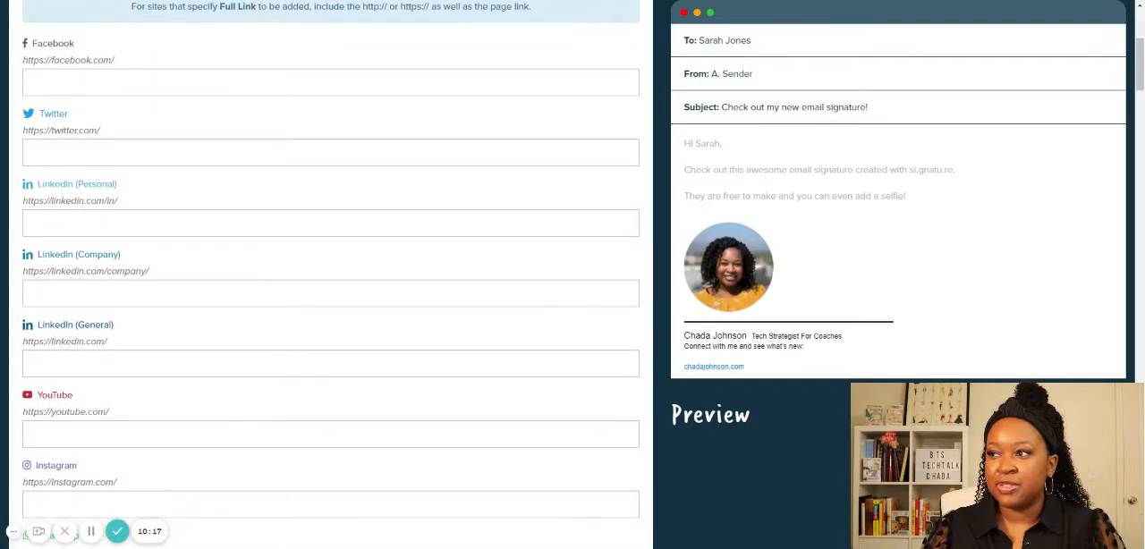
scroll(534, 128, "up", 3)
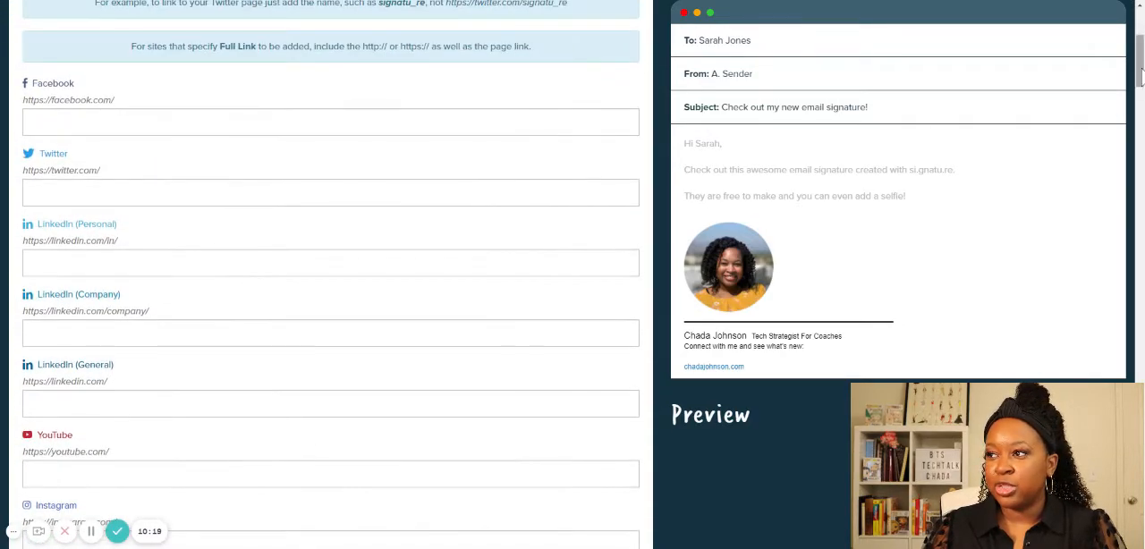
left_click_drag(1140, 69, 1141, 50)
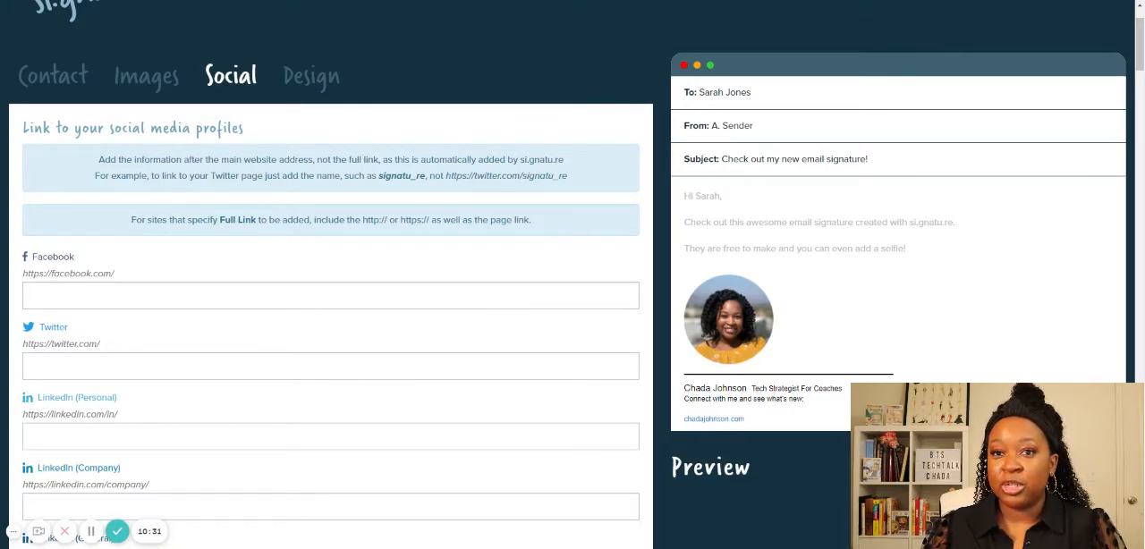
left_click(188, 295)
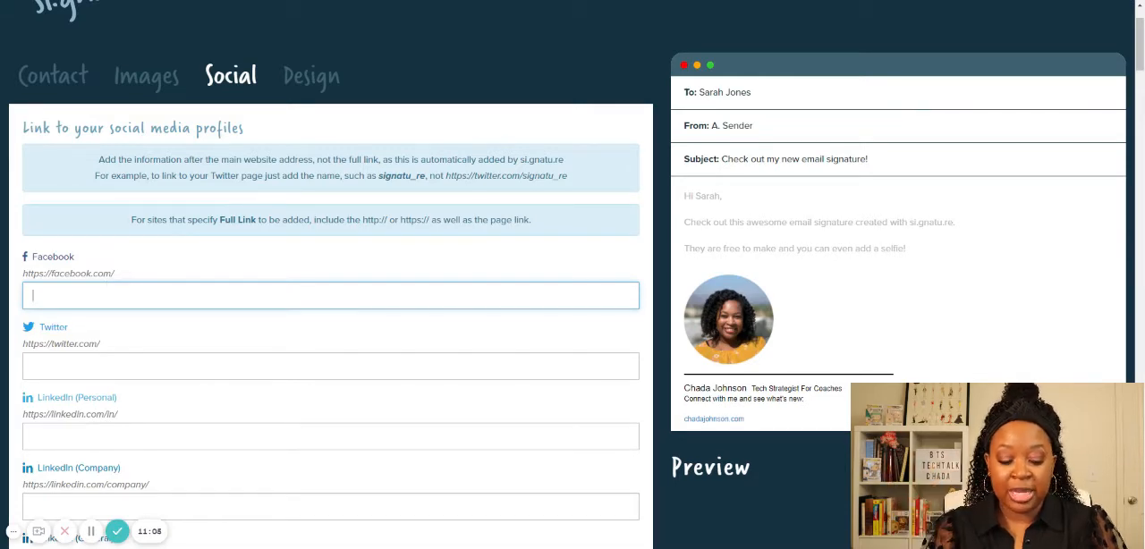
type("gr")
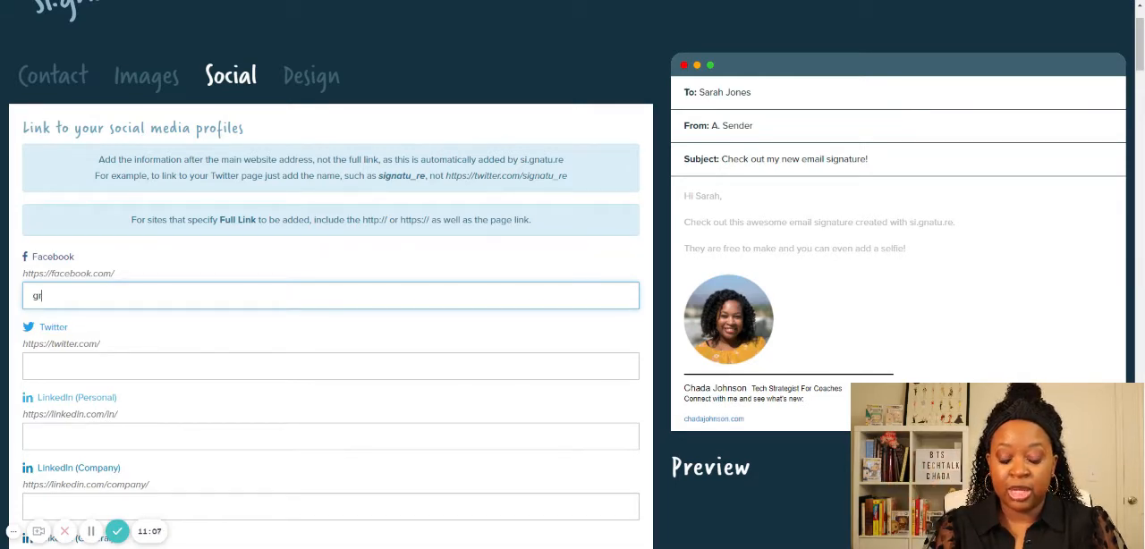
type("oups")
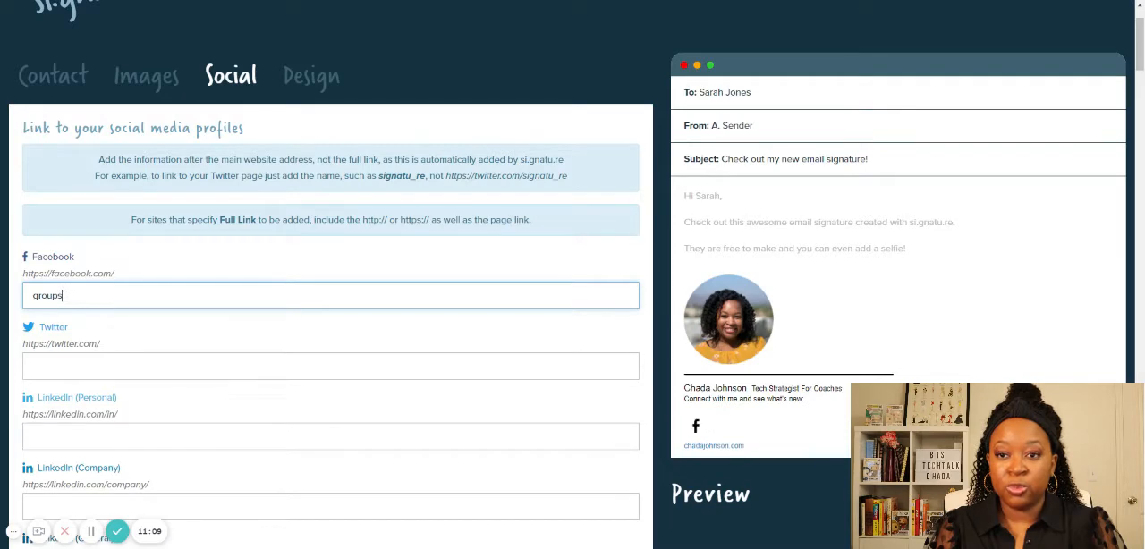
type("/b")
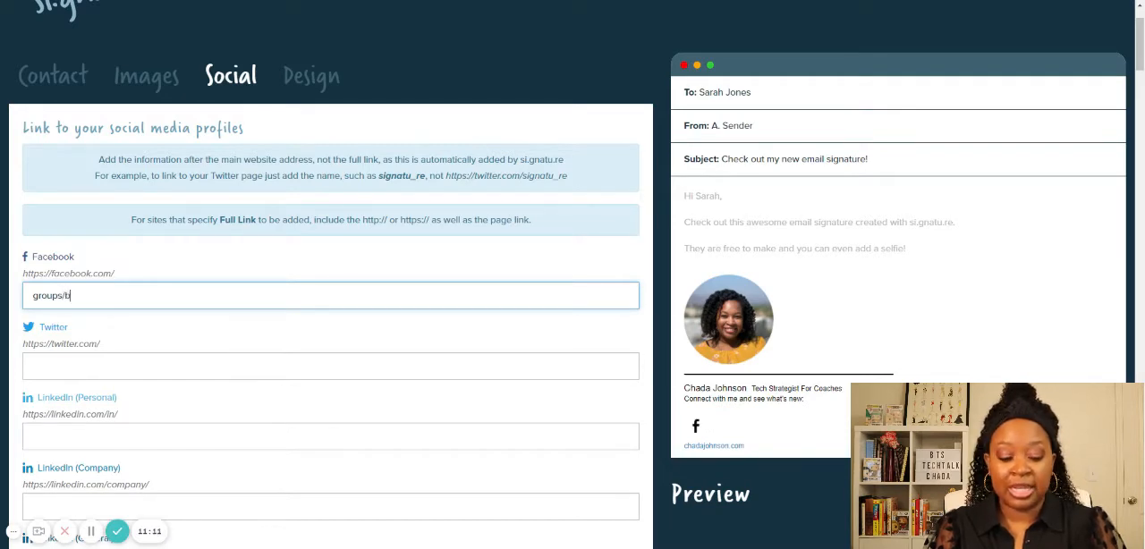
type("ehindthes")
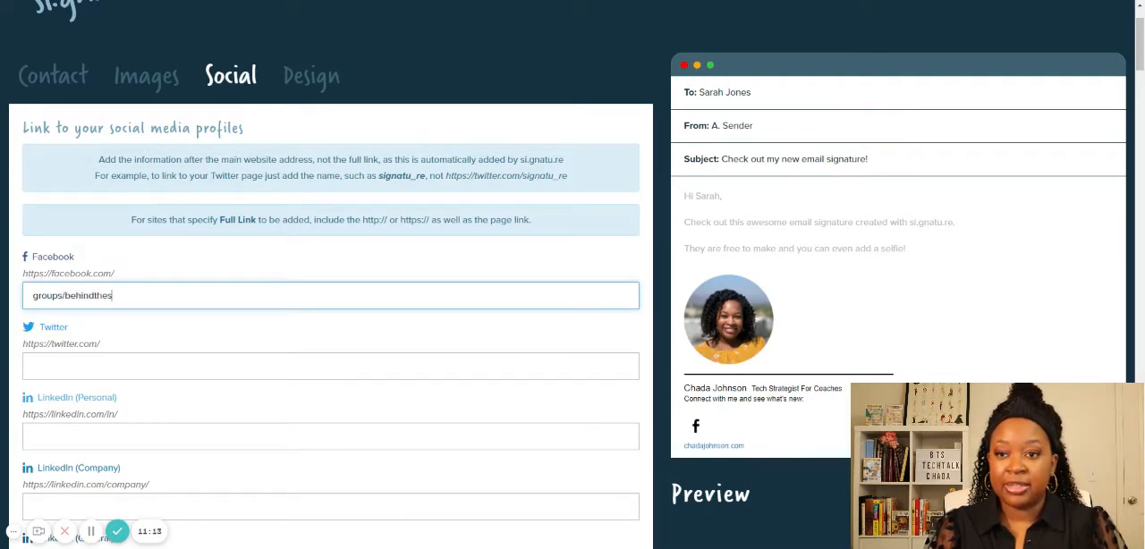
type("cenestech")
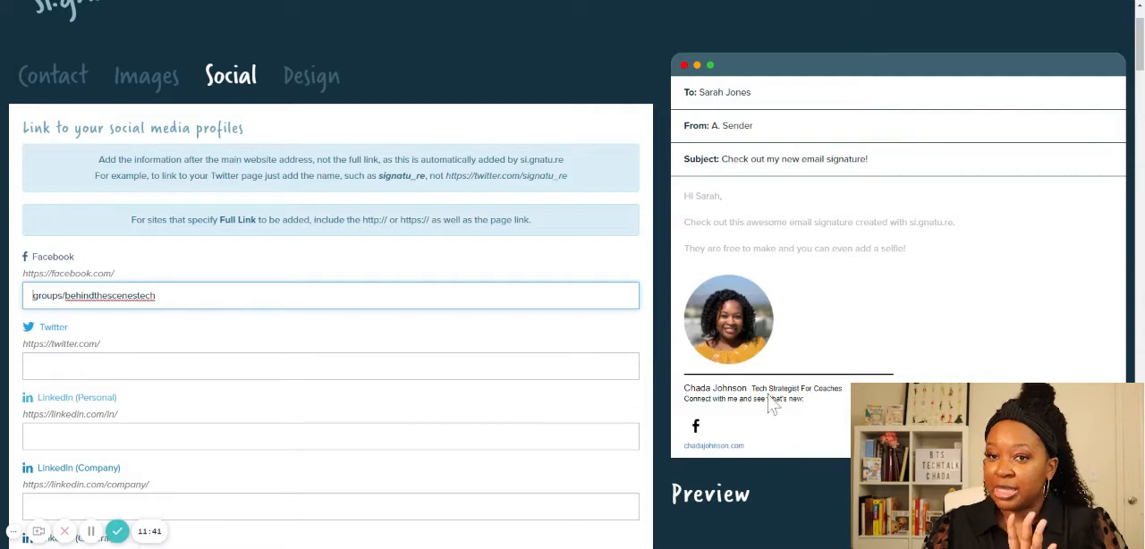
scroll(619, 386, "down", 1)
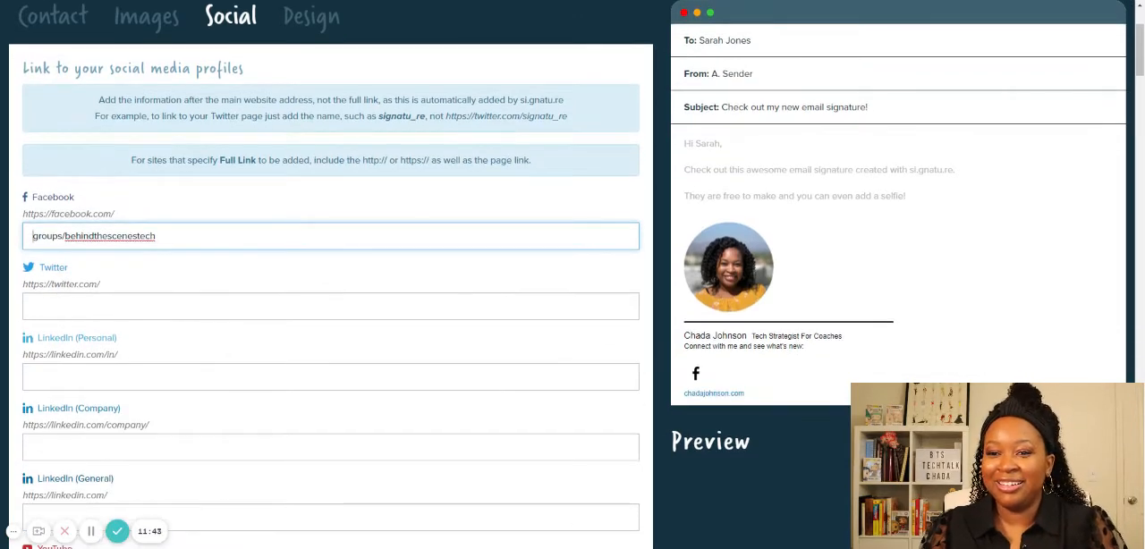
scroll(490, 303, "down", 1)
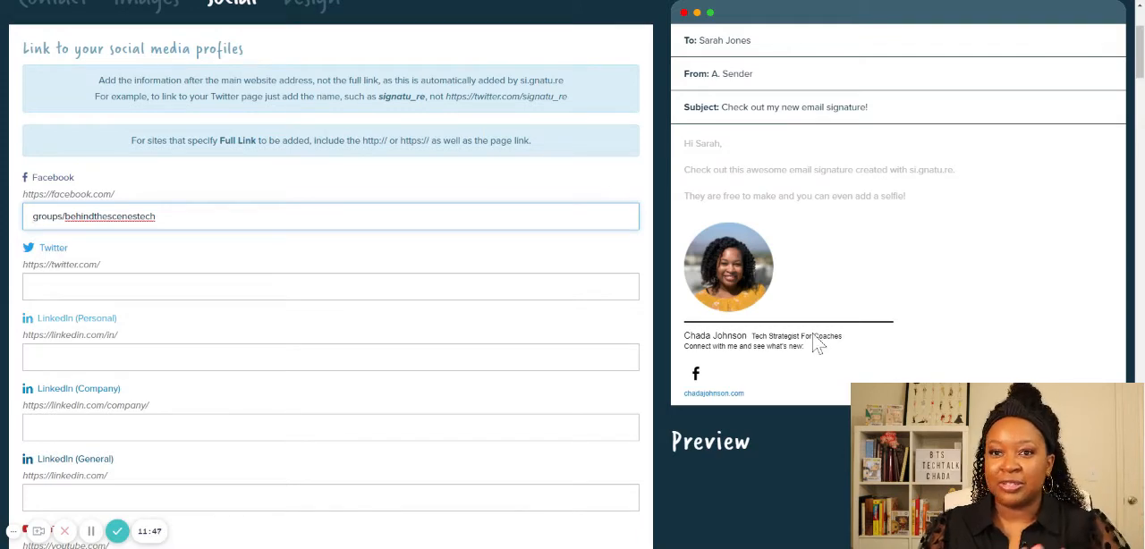
- Add a YouTube link to the signature's social profiles by pasting the channel path, starting with "channel/" and followed by the channel ID
scroll(436, 384, "down", 1)
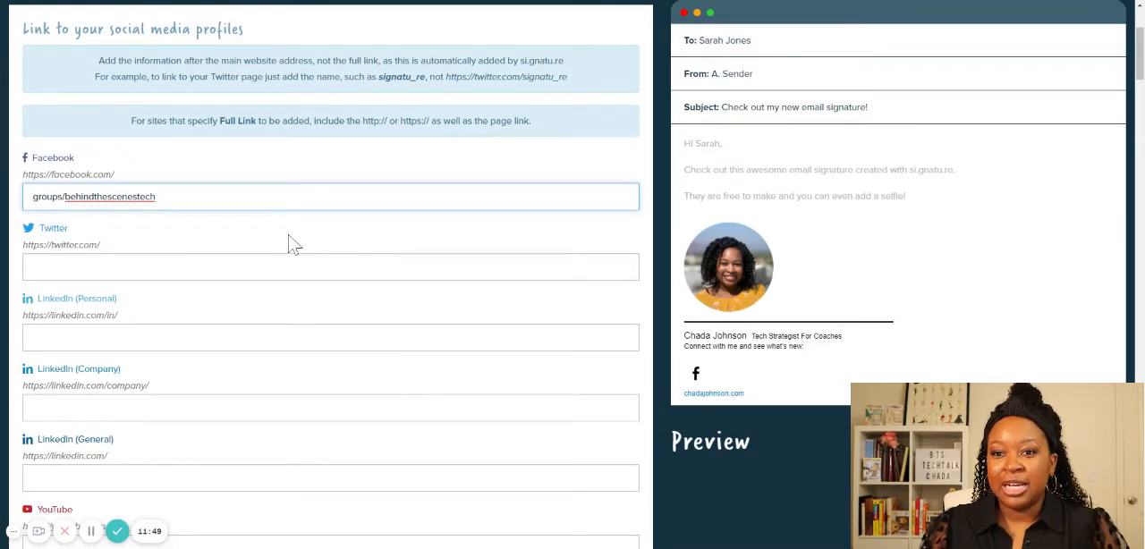
scroll(292, 243, "down", 1)
scroll(331, 313, "down", 3)
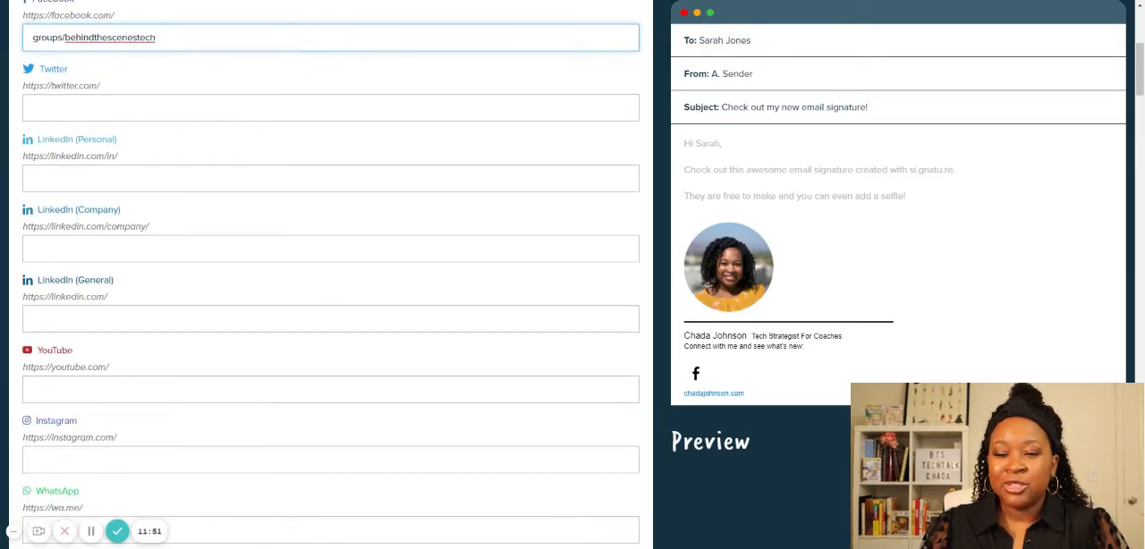
scroll(331, 268, "down", 1)
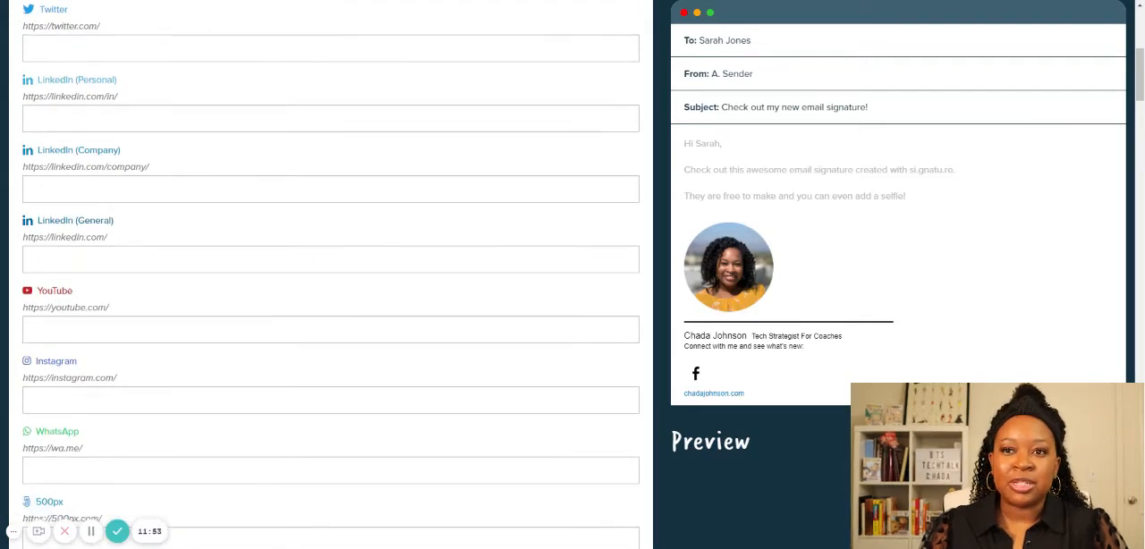
scroll(331, 268, "up", 1)
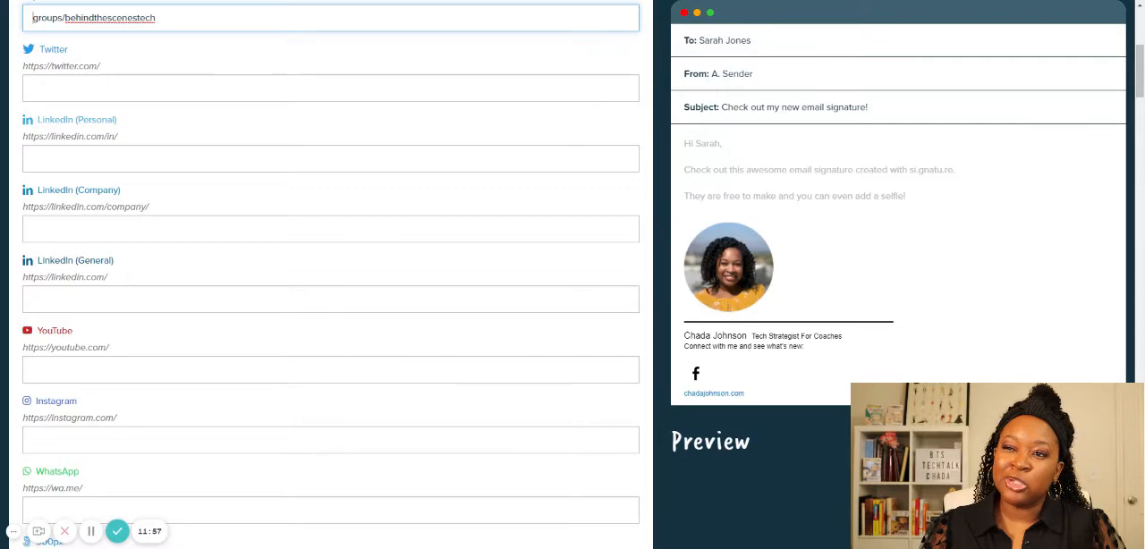
scroll(185, 268, "up", 1)
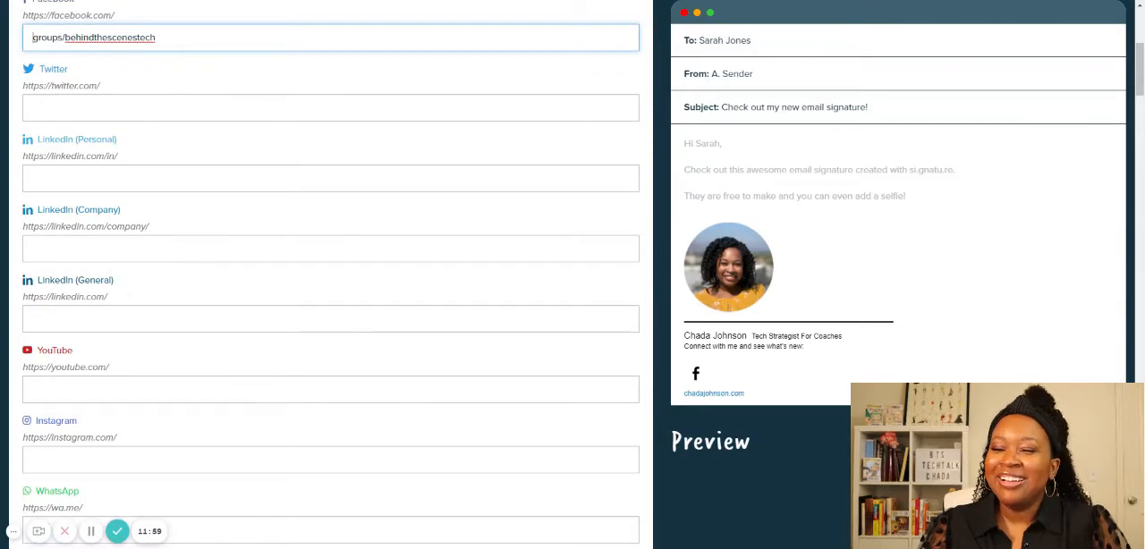
scroll(184, 258, "down", 3)
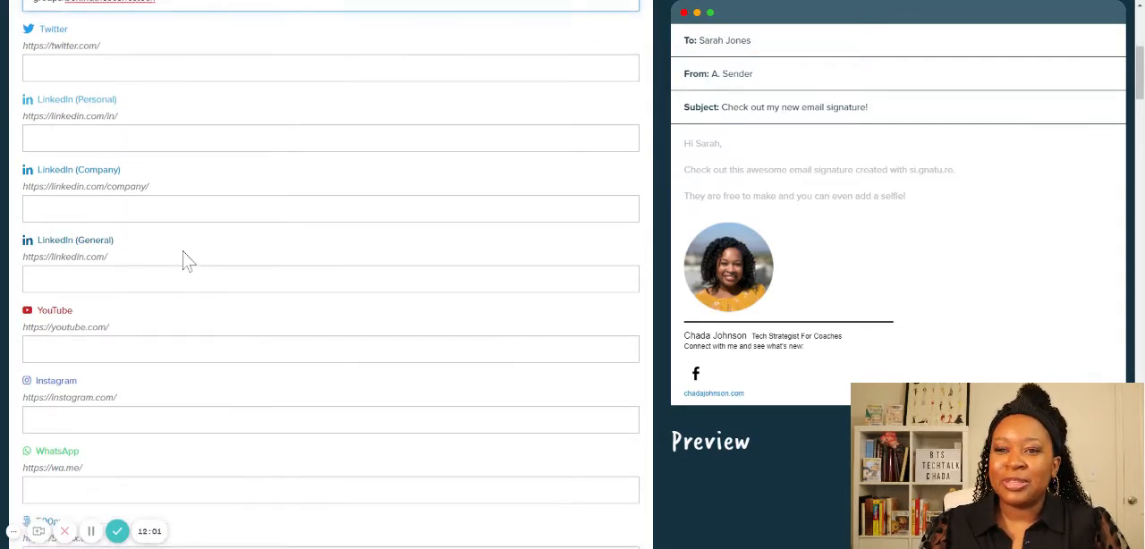
scroll(169, 268, "down", 1)
left_click(170, 268)
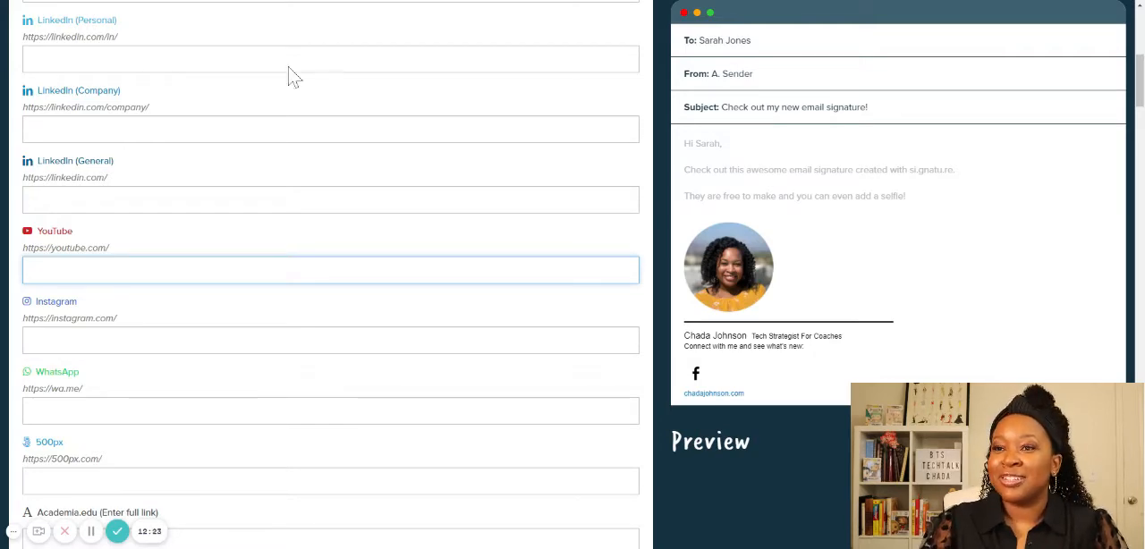
left_click(300, 0)
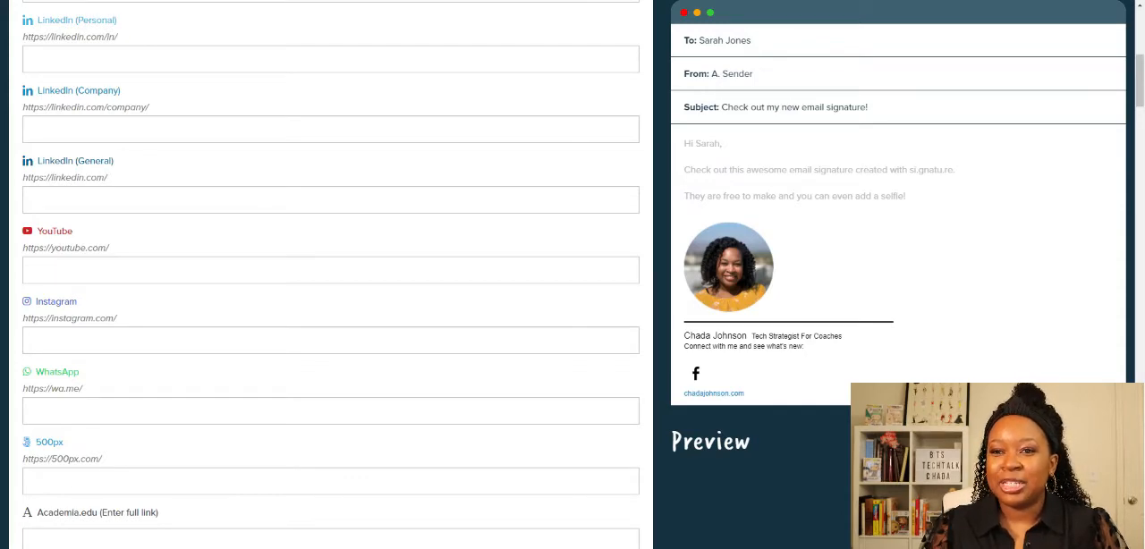
left_click(331, 271)
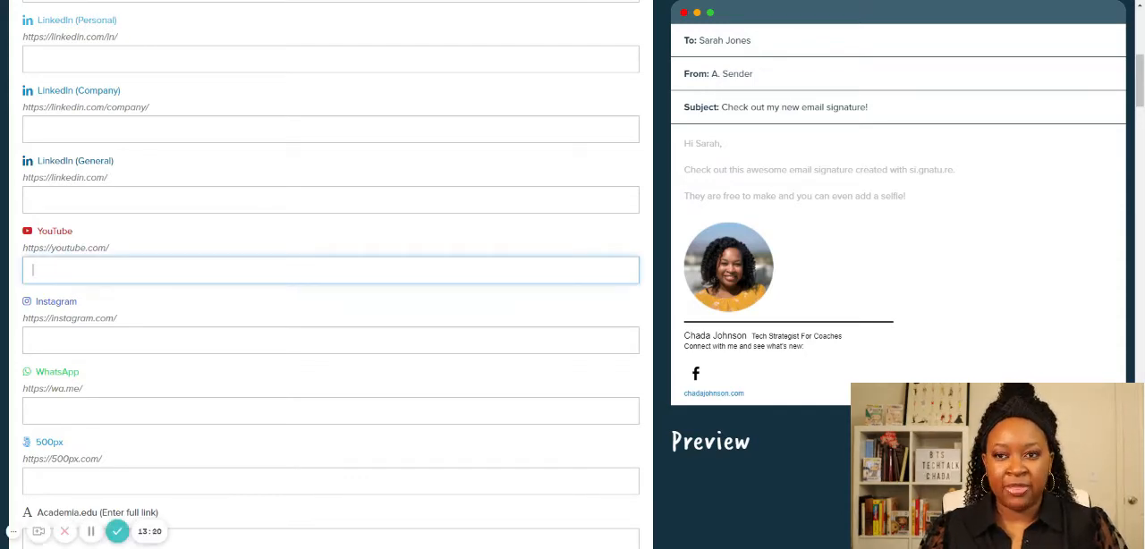
type("channel/UCdhl-KveyWMxzEwiD3ycpGA")
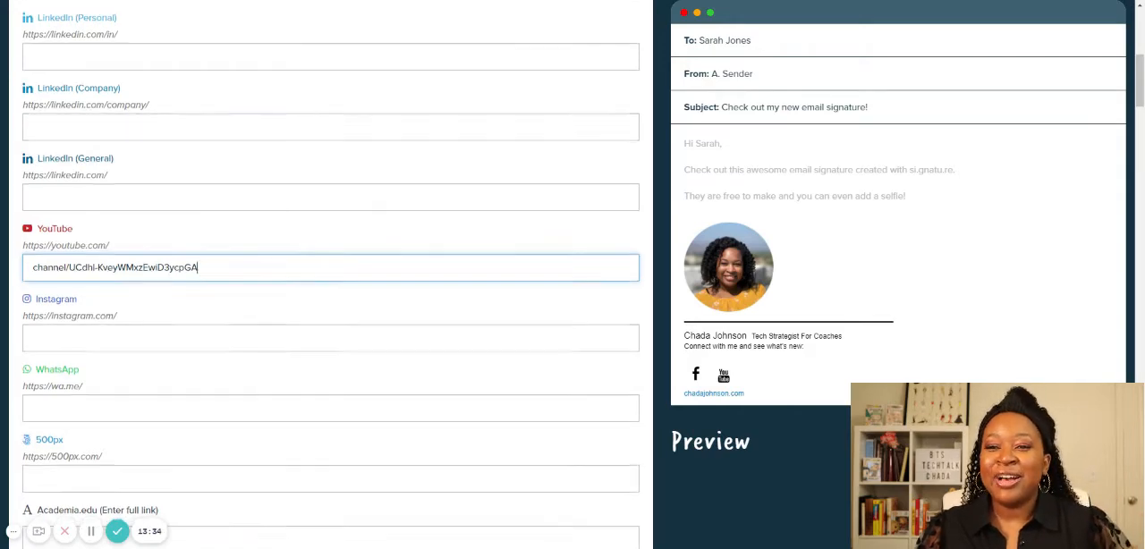
- Add an Instagram link to the signature's social profiles by entering the account's username
scroll(331, 268, "down", 1)
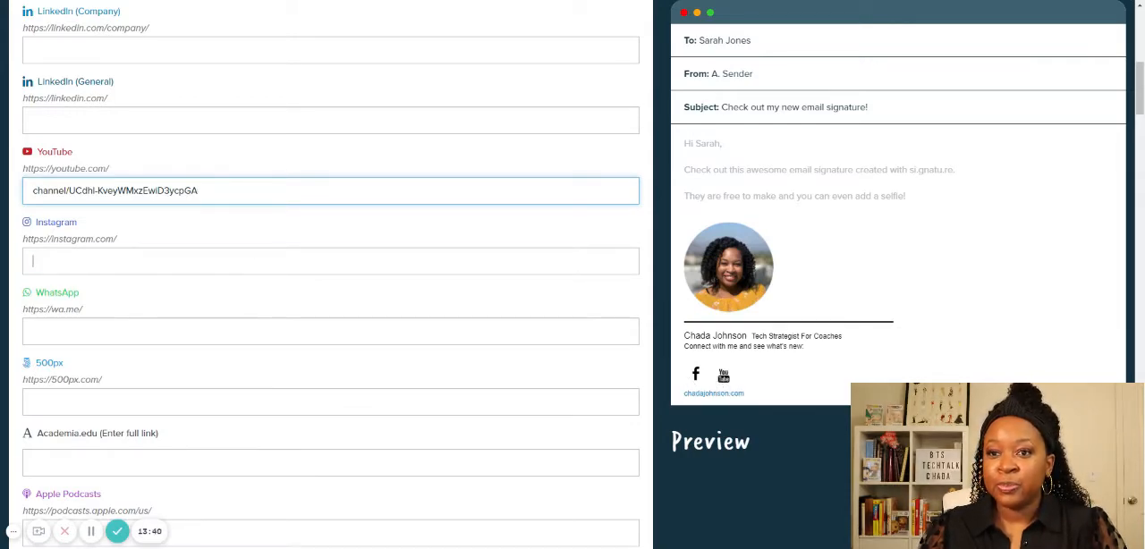
left_click(252, 260)
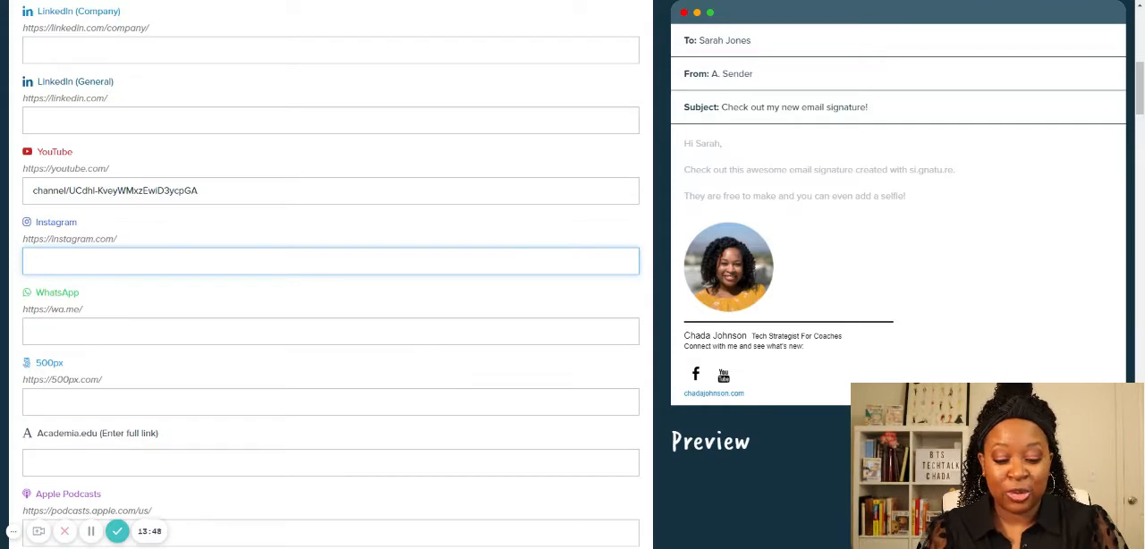
type("hada")
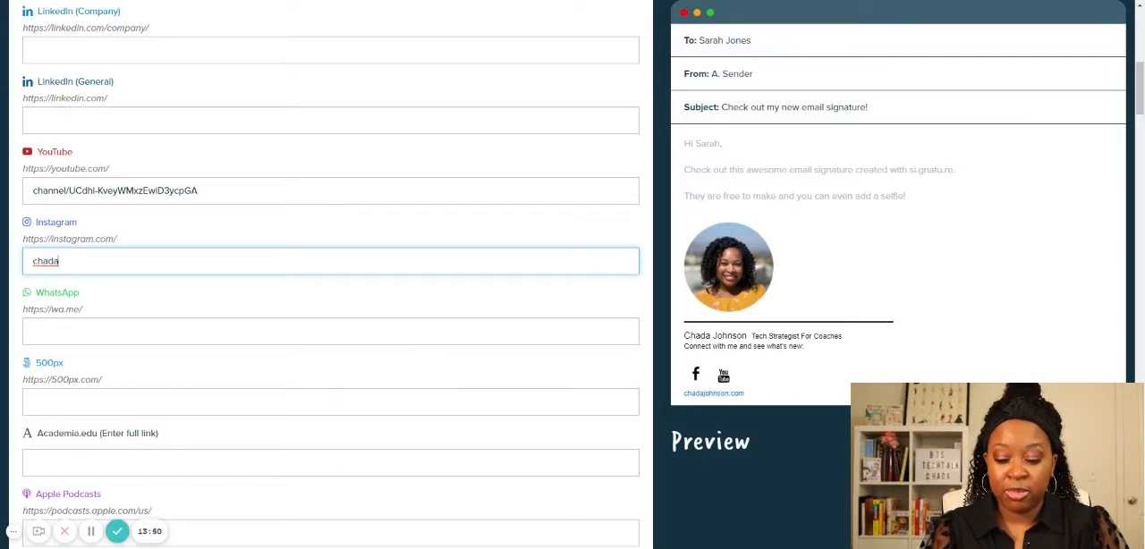
type("_johns")
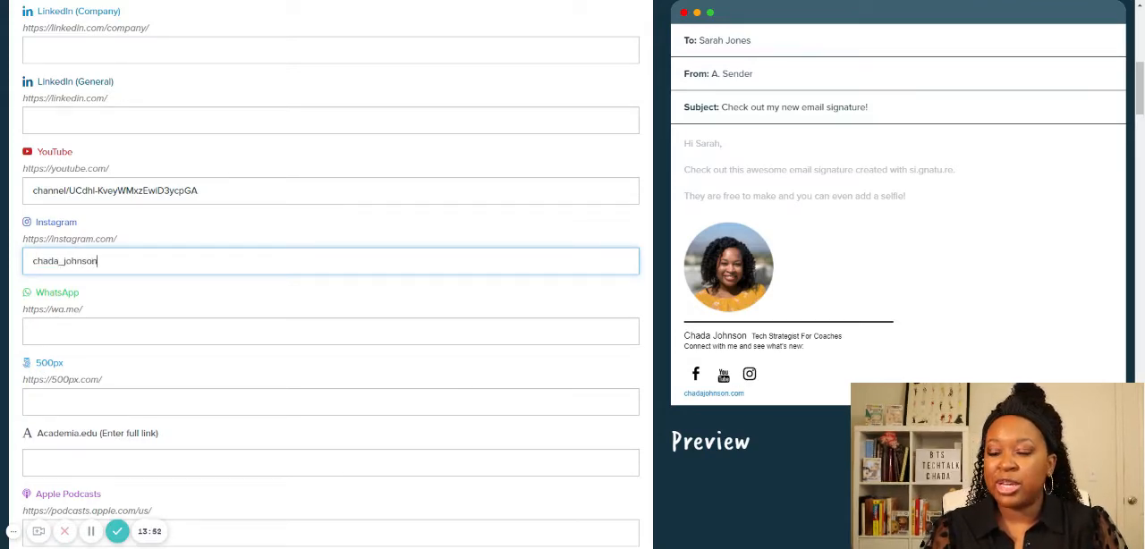
type("on")
- Look through the remaining social profile options, from WhatsApp and Apple Podcasts to TikTok, Vimeo and Wistia
scroll(276, 247, "down", 1)
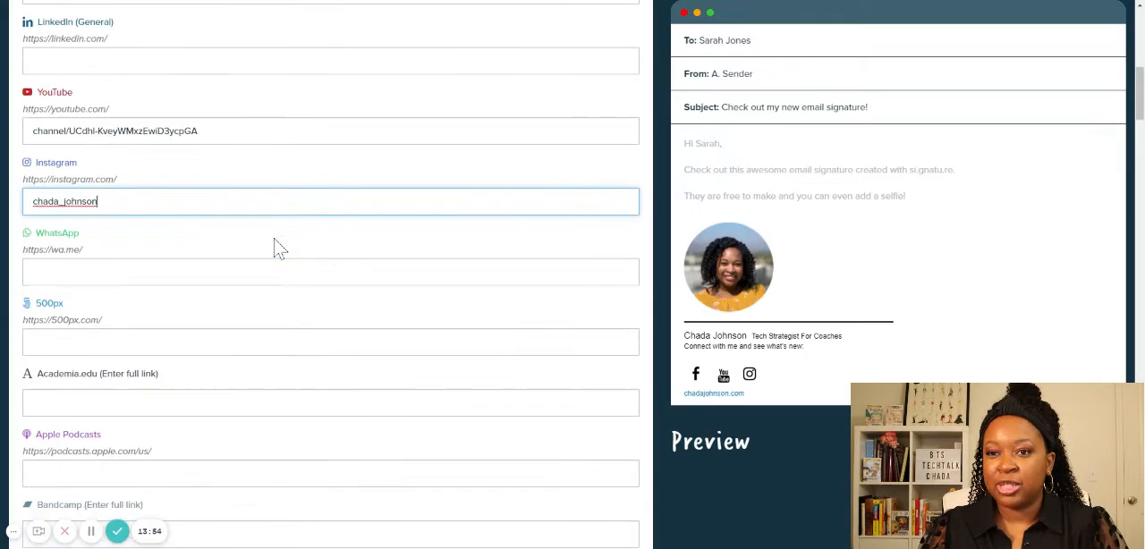
scroll(358, 229, "down", 2)
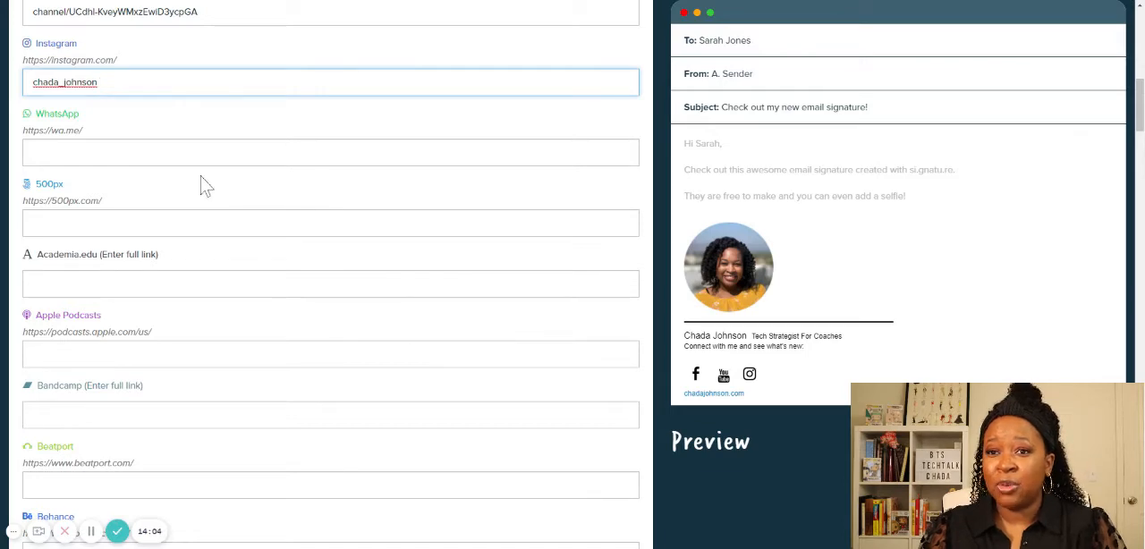
scroll(202, 184, "down", 1)
scroll(110, 143, "down", 2)
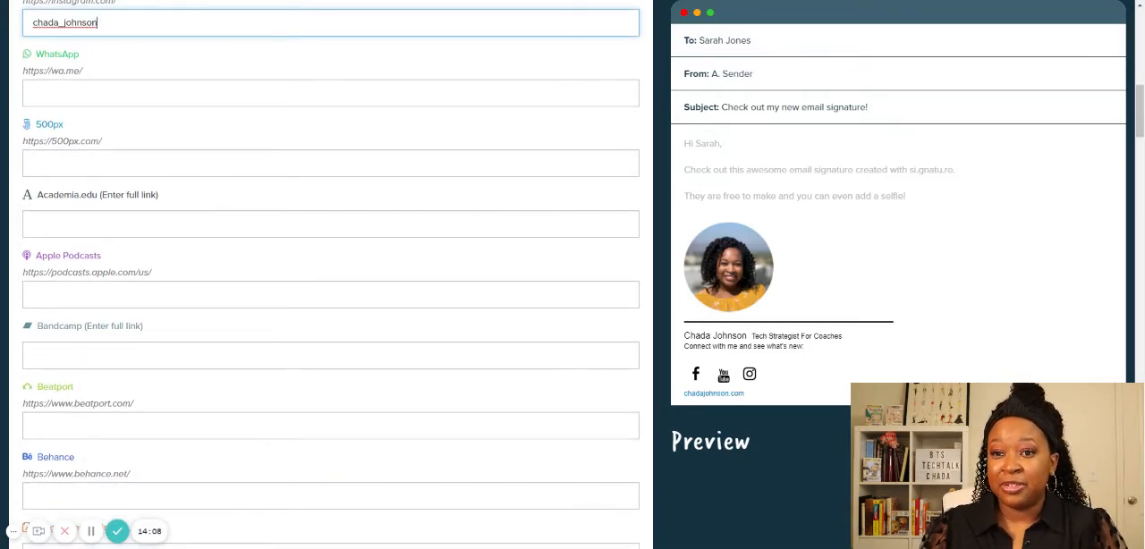
scroll(192, 286, "down", 4)
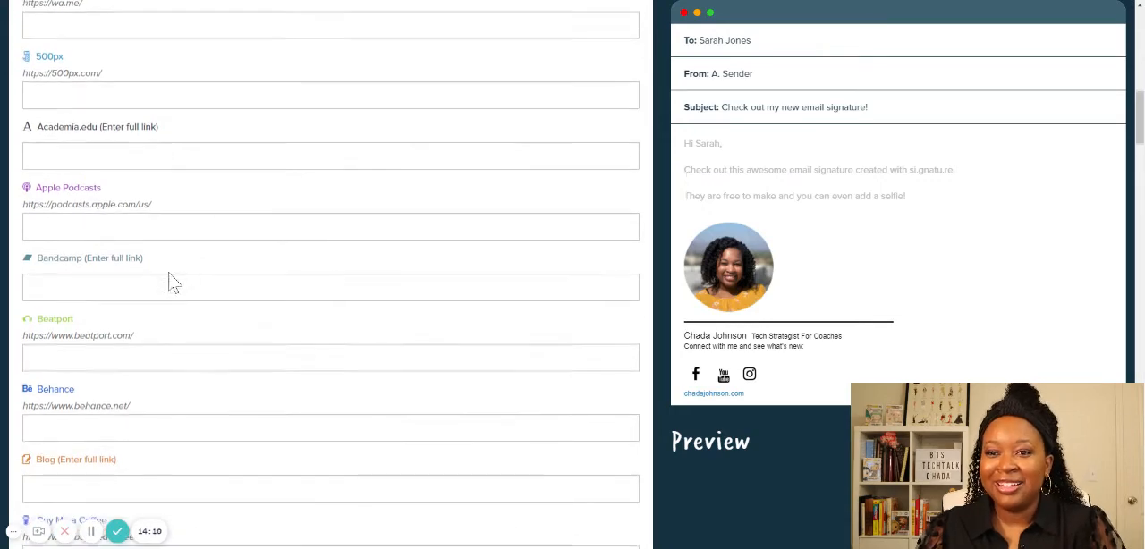
scroll(100, 301, "down", 4)
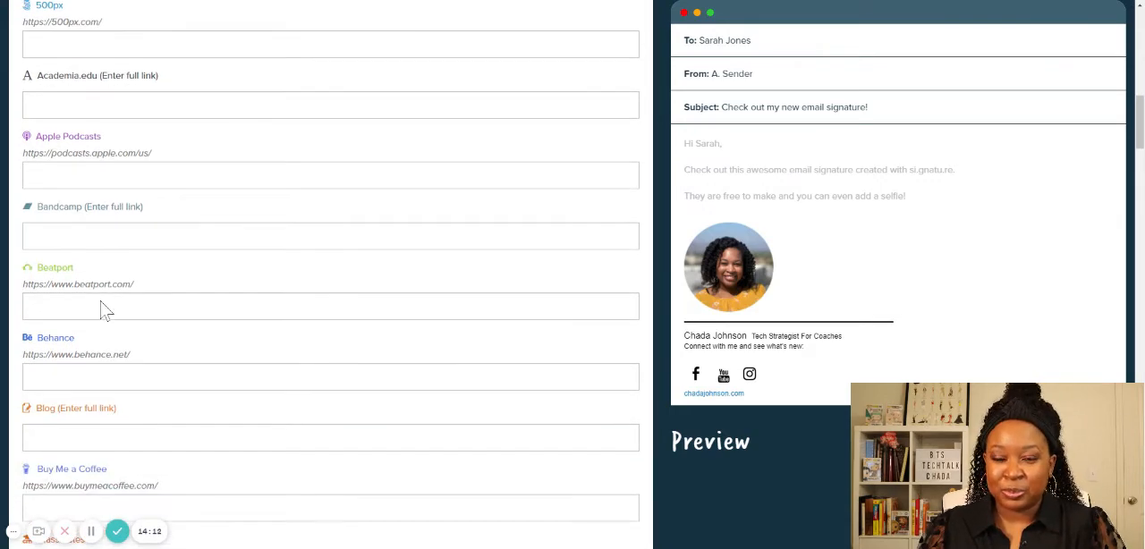
scroll(95, 191, "down", 10)
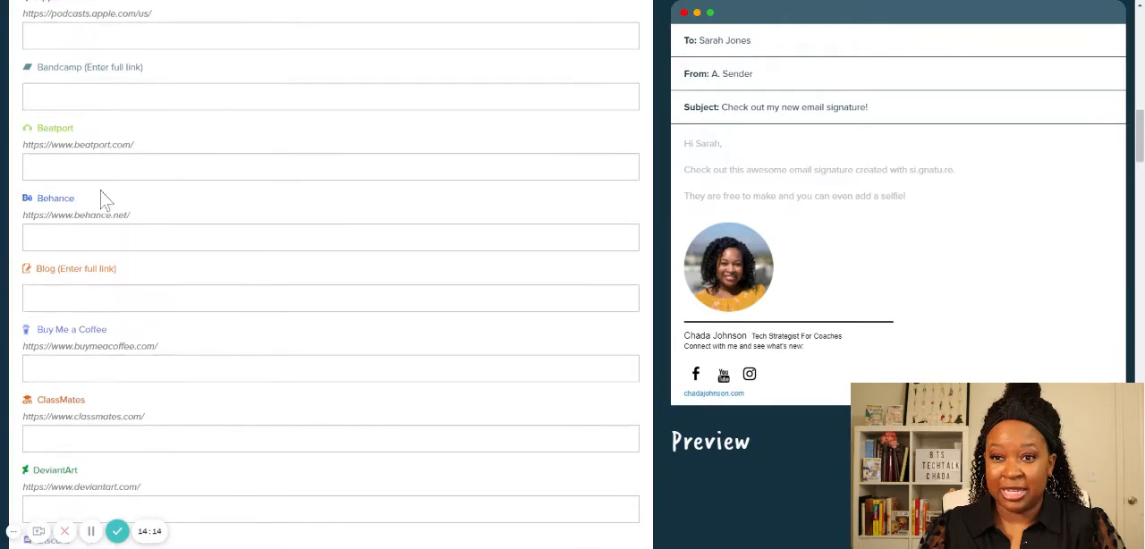
scroll(102, 199, "down", 4)
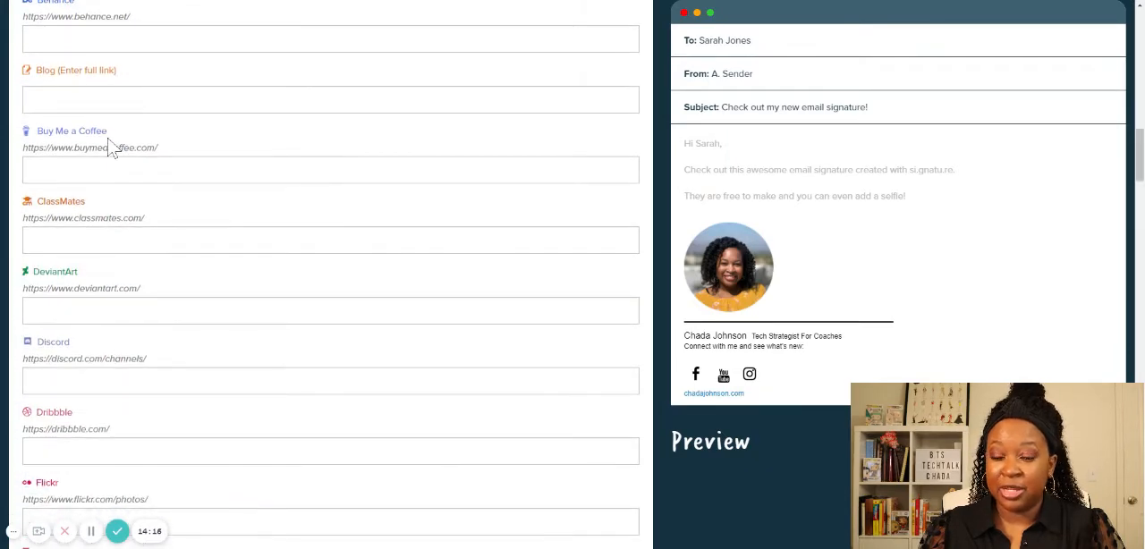
scroll(106, 282, "down", 4)
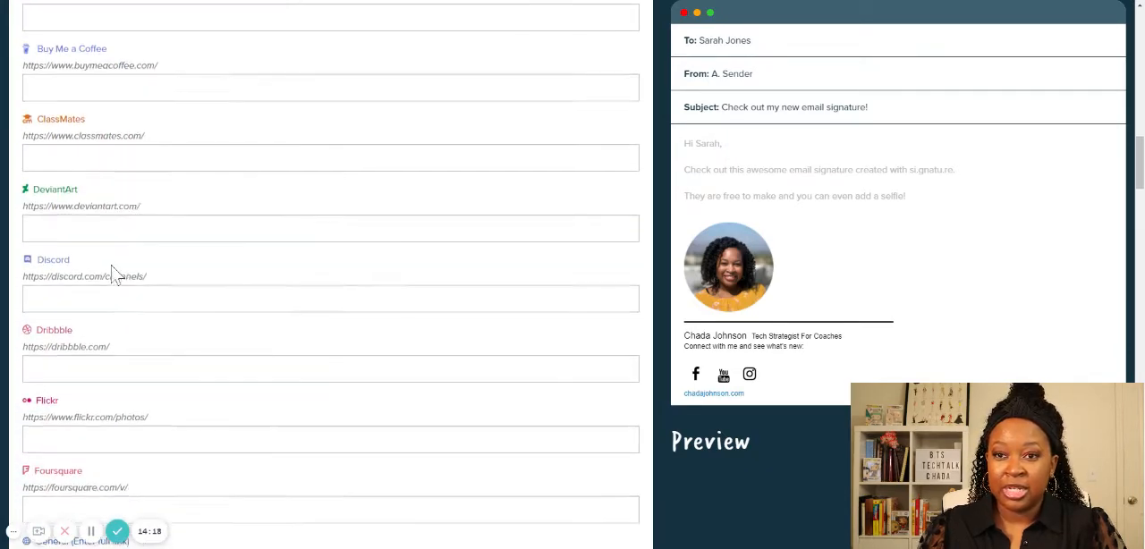
scroll(111, 273, "down", 16)
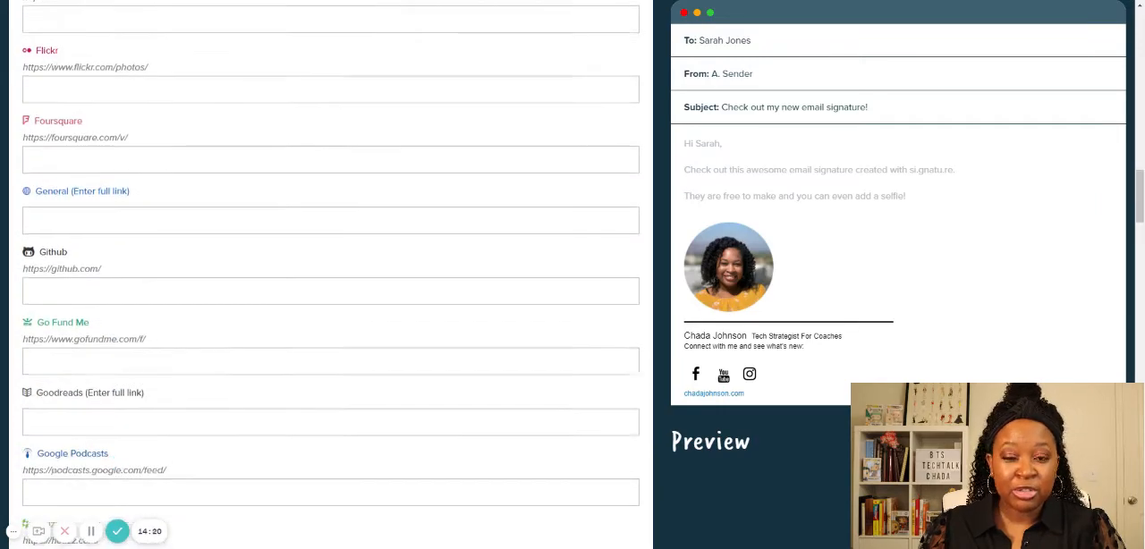
scroll(112, 273, "down", 15)
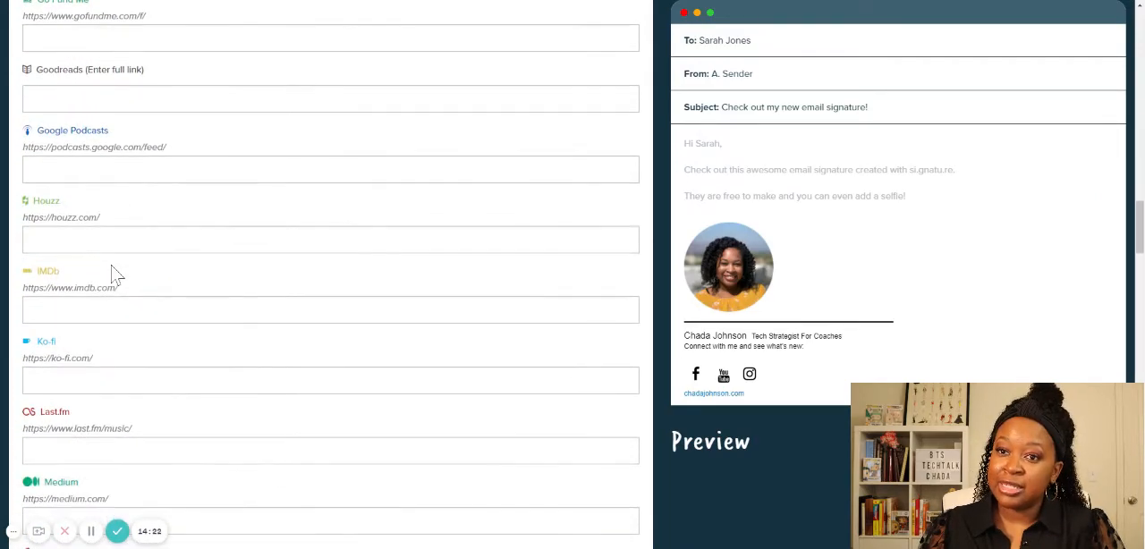
scroll(113, 272, "down", 13)
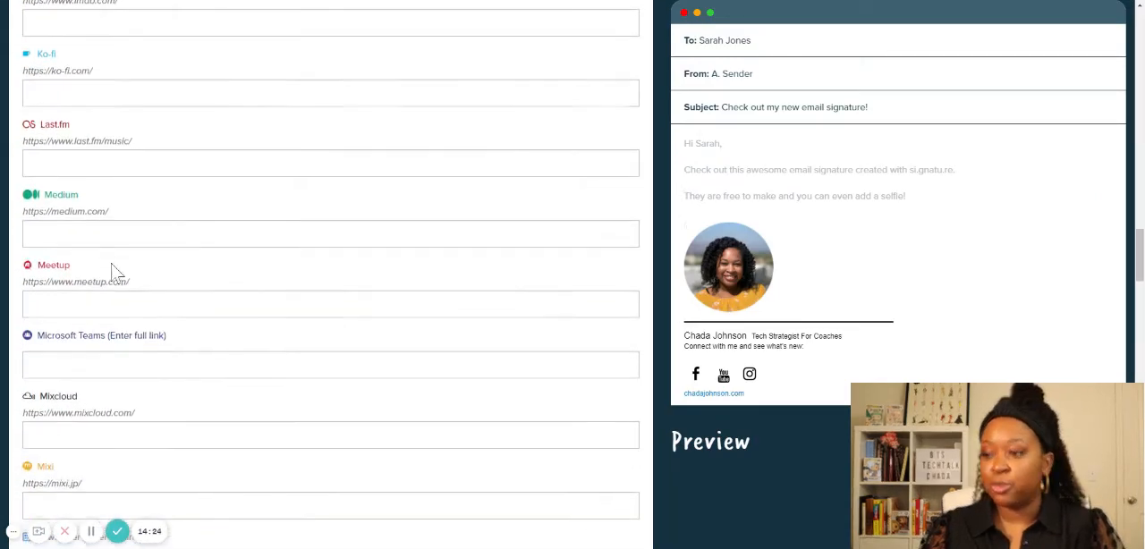
scroll(113, 272, "down", 7)
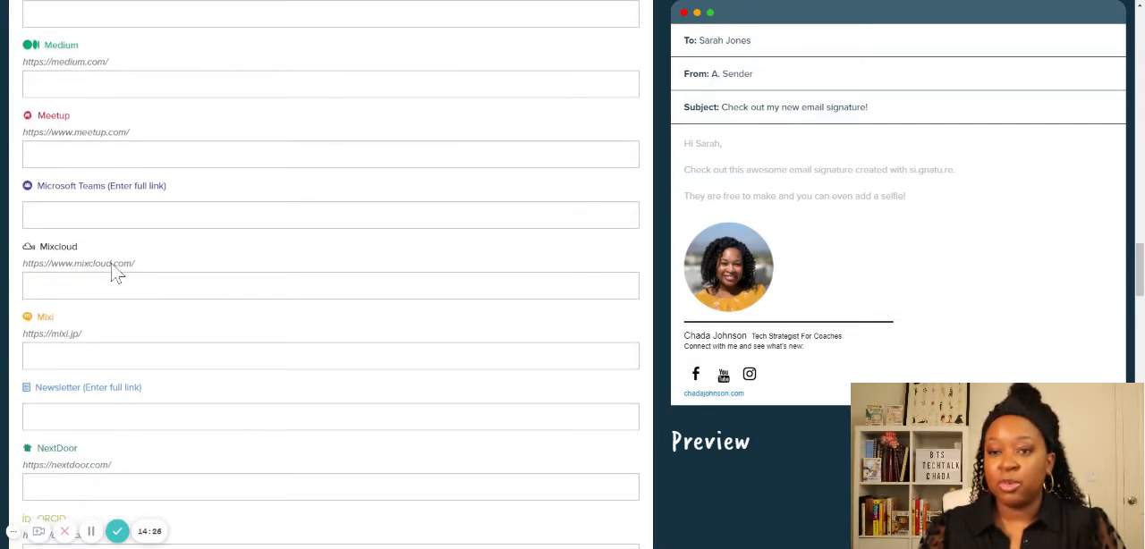
scroll(113, 273, "down", 2)
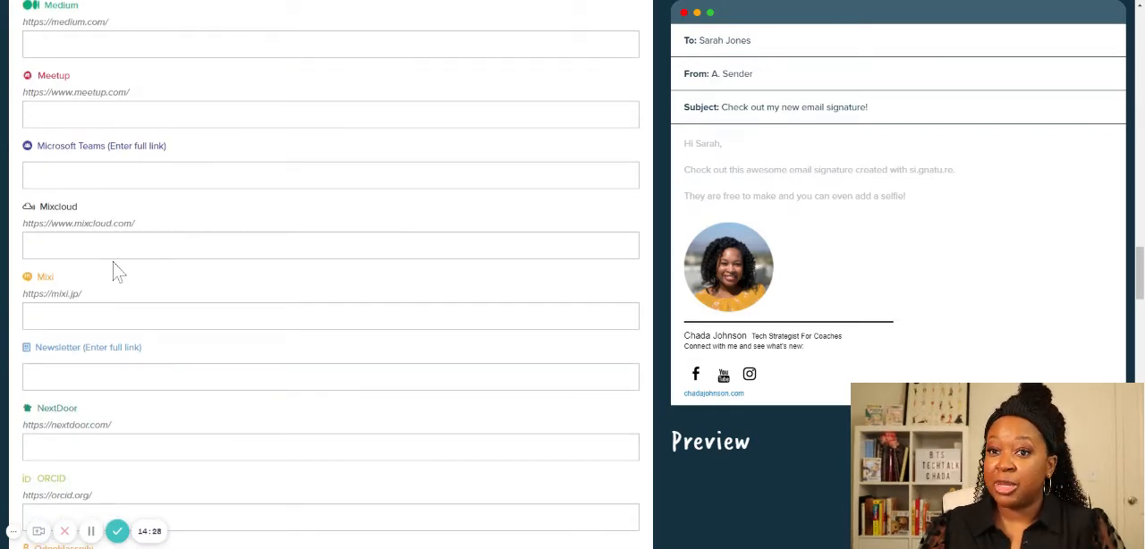
scroll(113, 272, "down", 20)
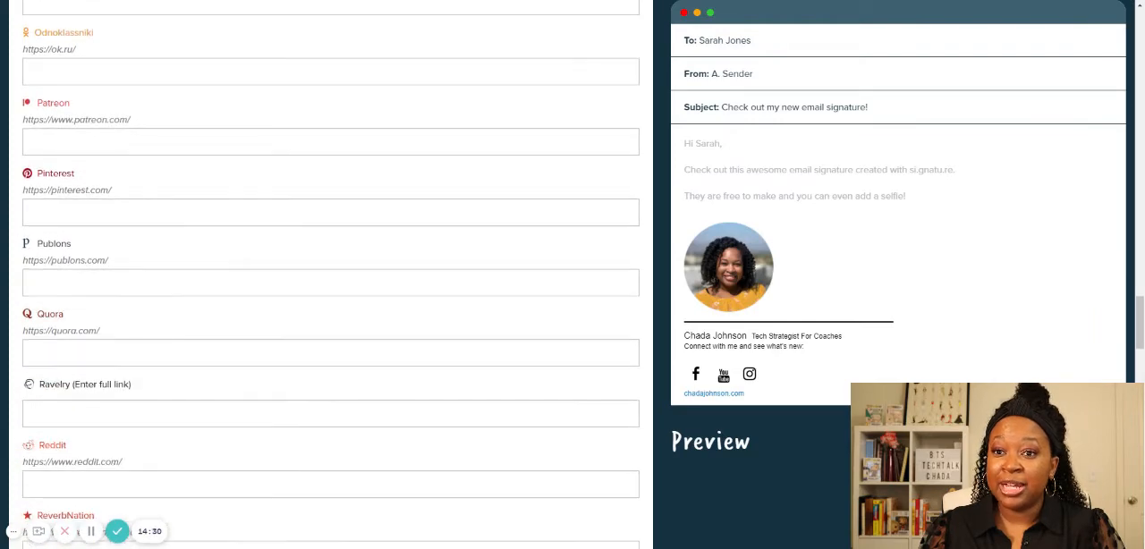
scroll(142, 265, "down", 17)
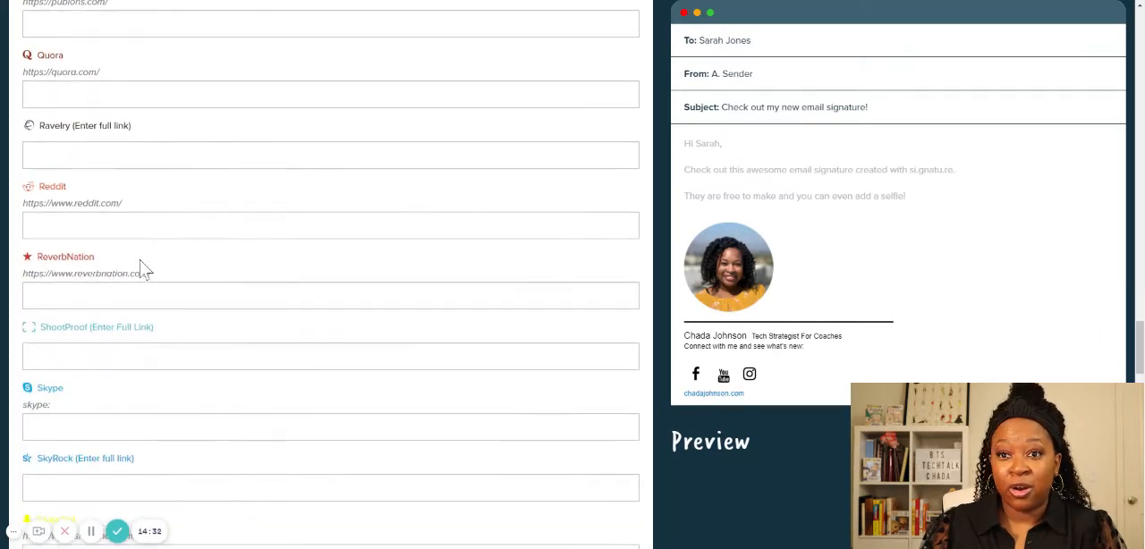
scroll(141, 266, "down", 16)
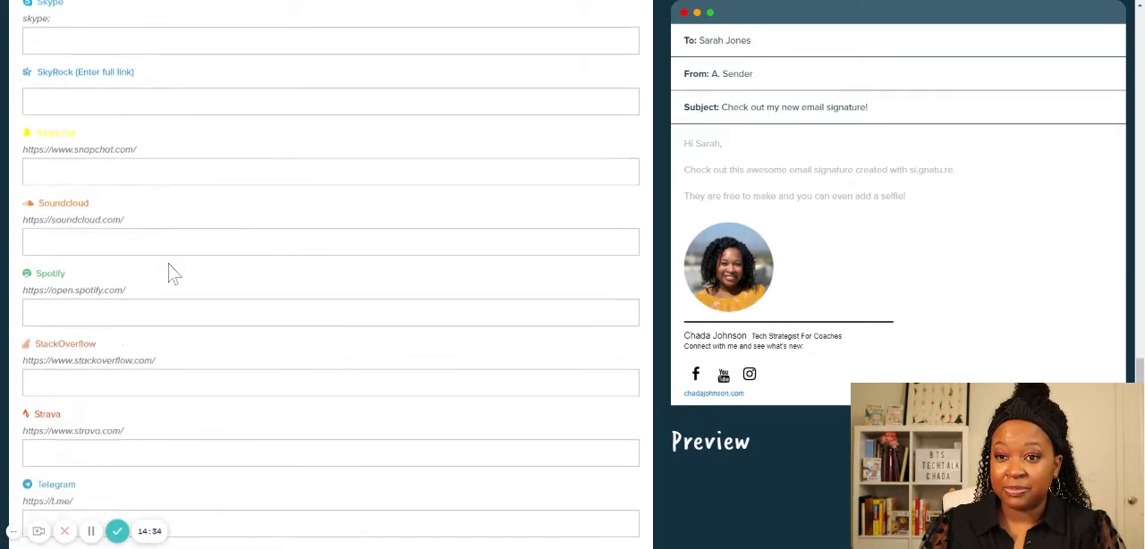
scroll(174, 273, "down", 11)
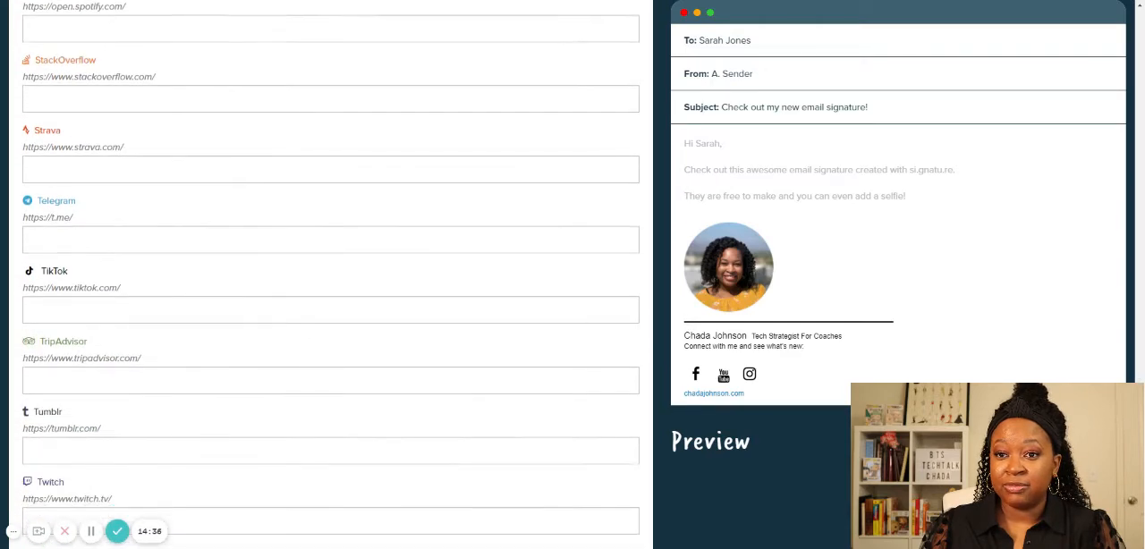
scroll(331, 268, "down", 2)
left_click(331, 205)
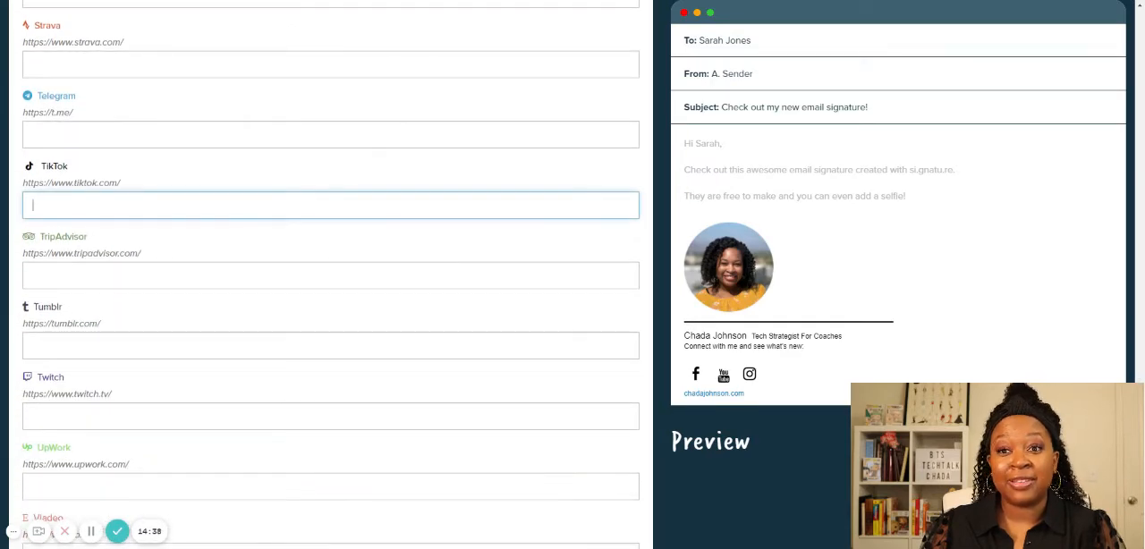
scroll(215, 254, "down", 5)
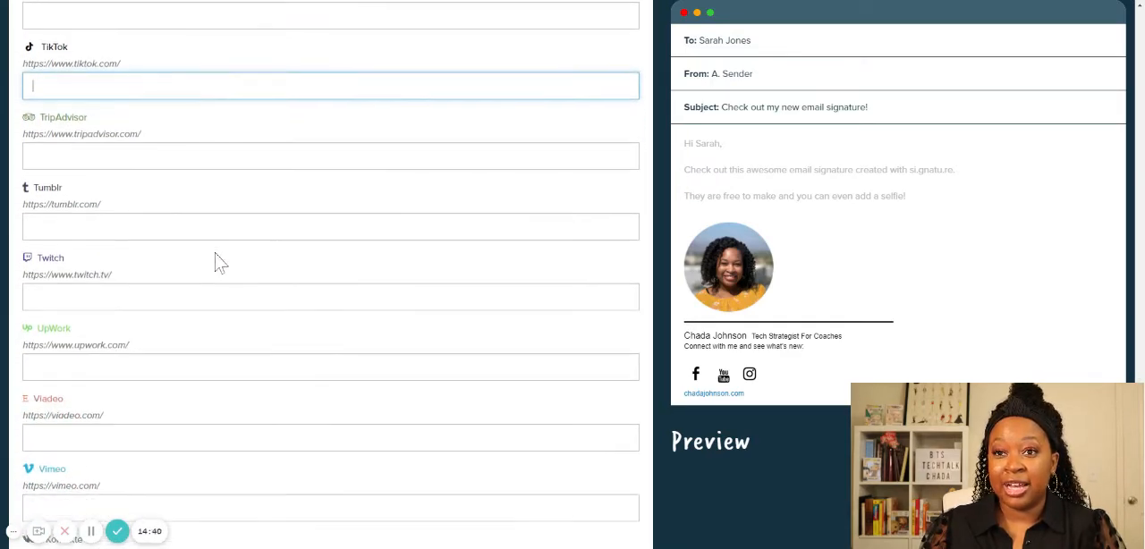
scroll(214, 263, "down", 4)
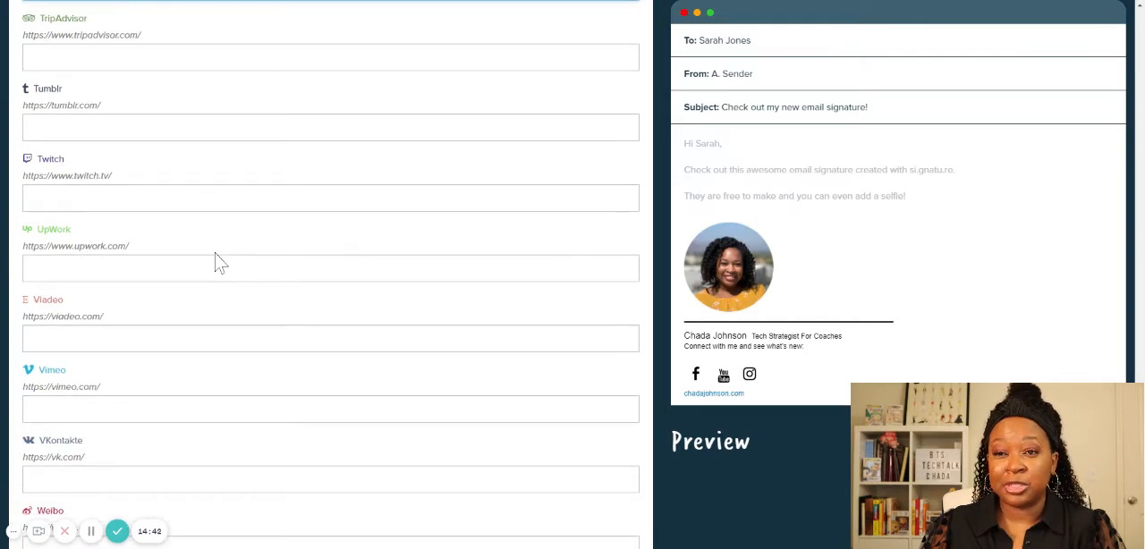
scroll(218, 260, "down", 10)
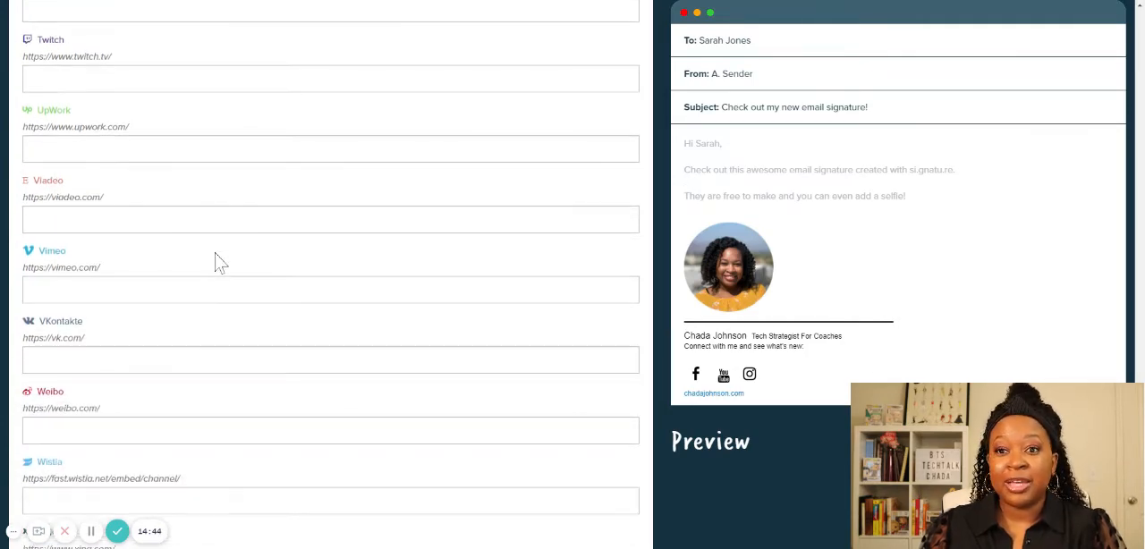
- In the signature's design settings, try widths of 200px and 500px, and set the width to 350px
scroll(355, 264, "down", 8)
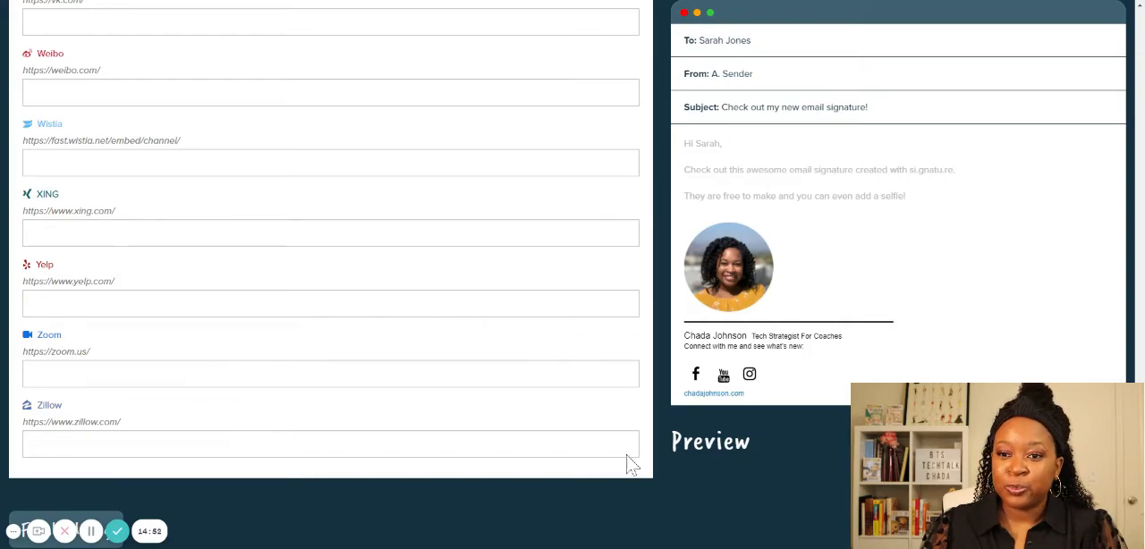
scroll(331, 268, "up", 5)
scroll(331, 269, "up", 15)
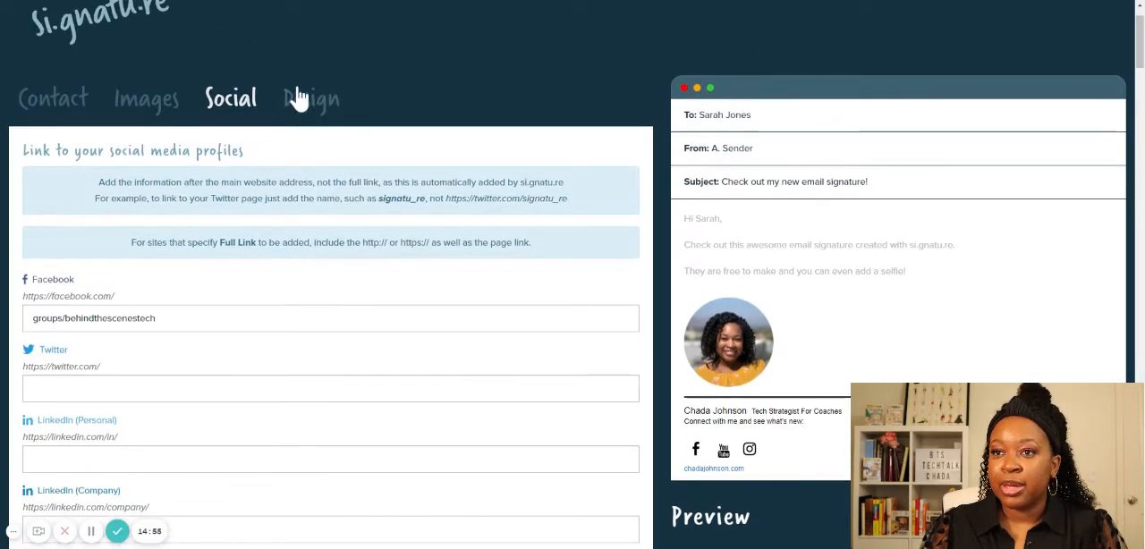
left_click(301, 99)
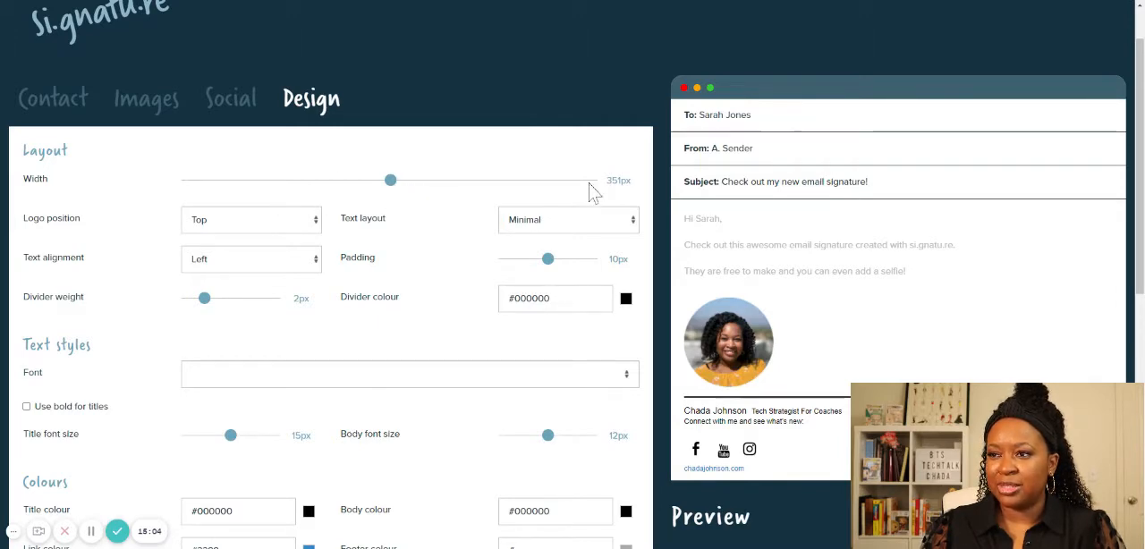
left_click_drag(391, 188, 175, 190)
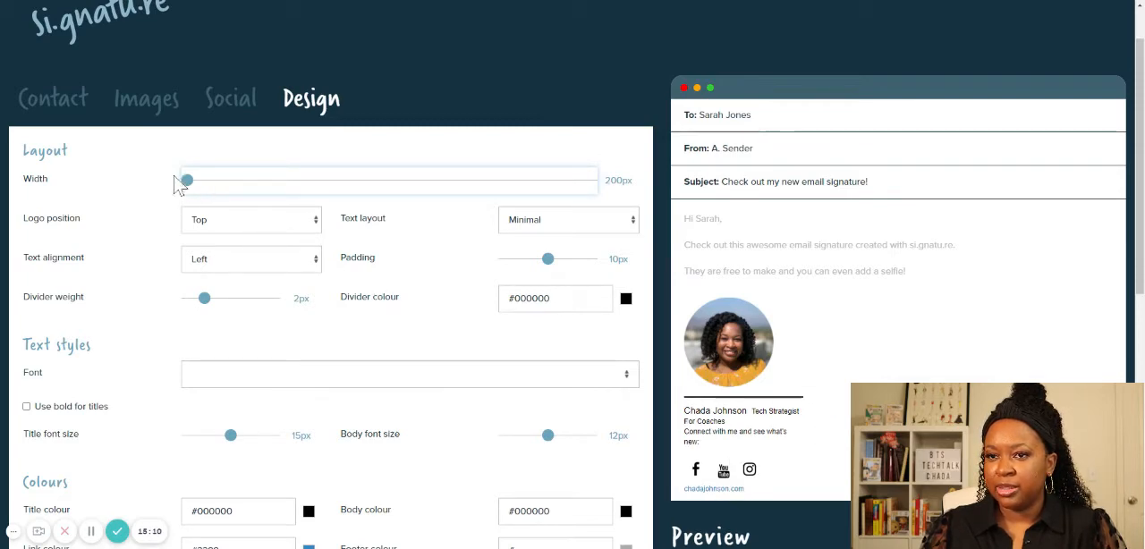
left_click_drag(190, 185, 631, 185)
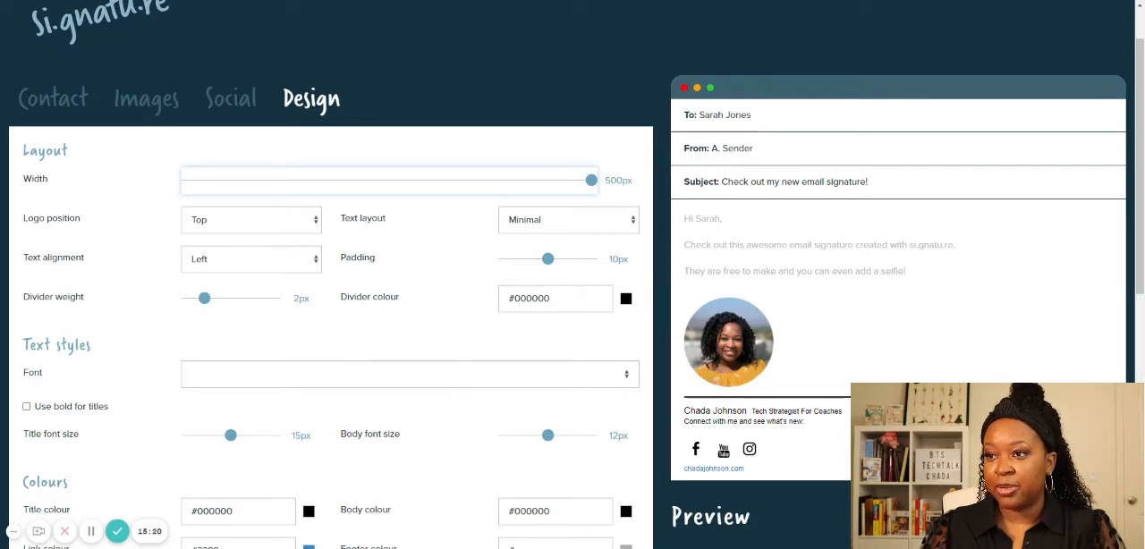
left_click_drag(592, 179, 389, 182)
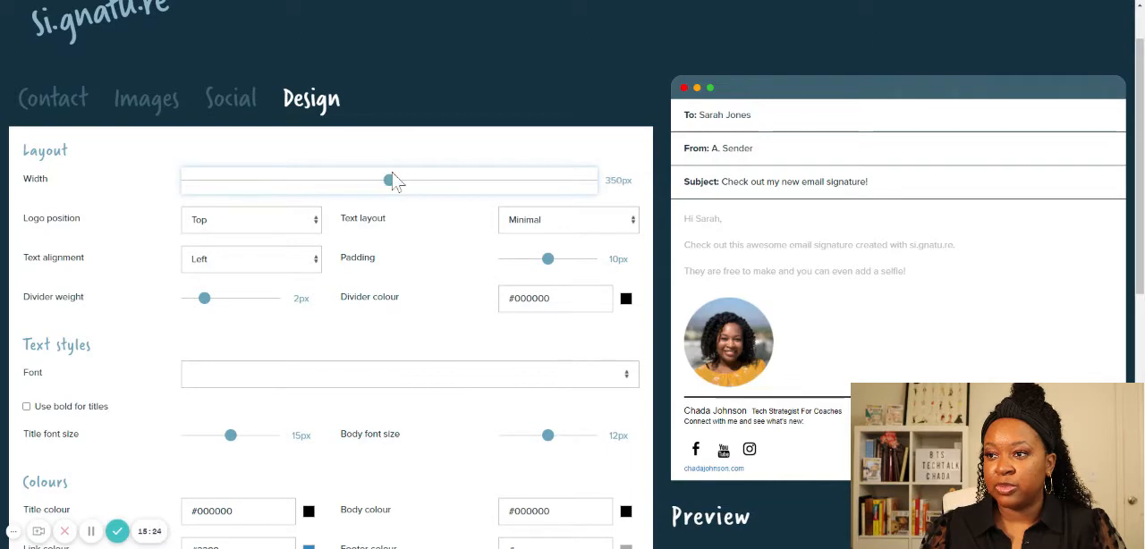
- Try the logo position on the Right, set it to Left, and keep the text alignment at Left
left_click(281, 226)
left_click(269, 294)
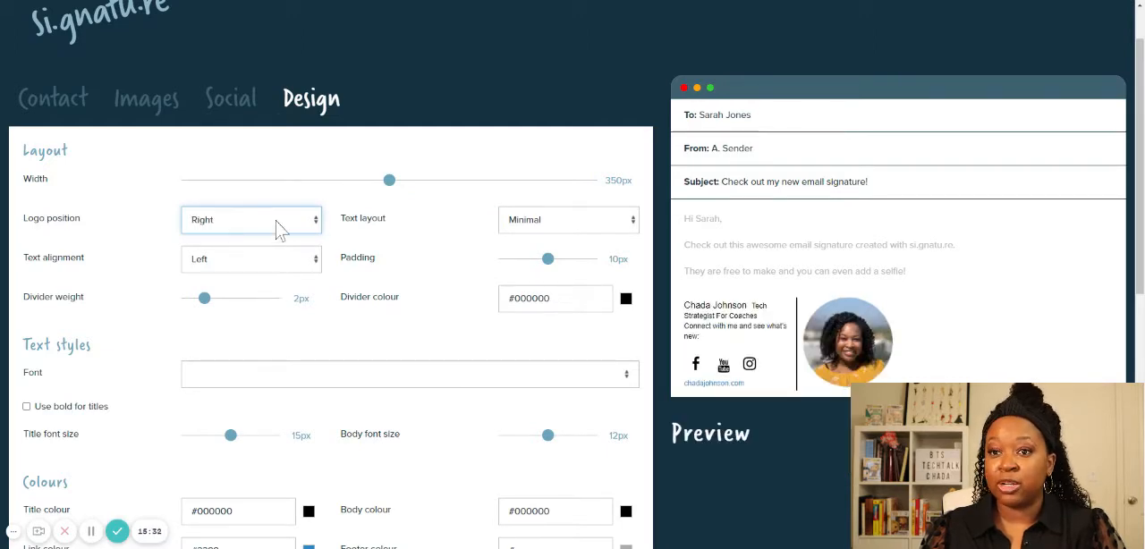
left_click(277, 227)
left_click(273, 274)
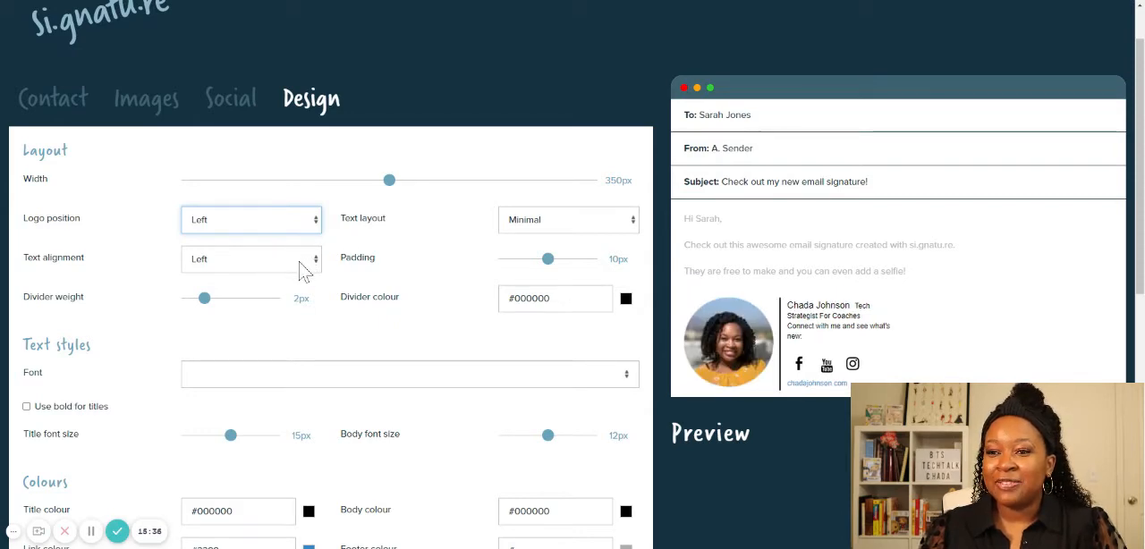
left_click(307, 259)
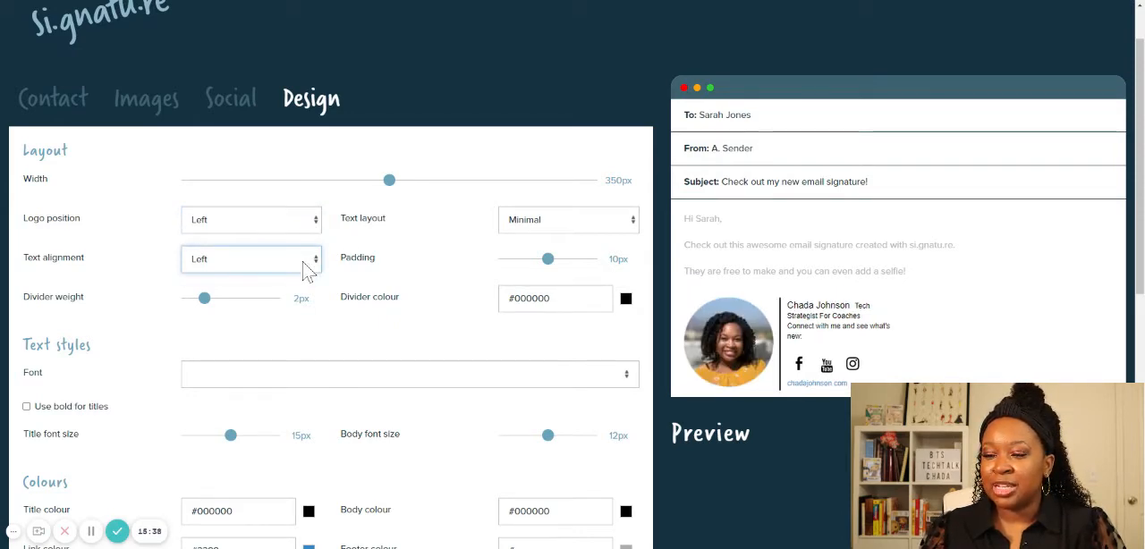
- Compare the Stacked and Columns text layouts and set the signature's text layout to Stacked
left_click(565, 223)
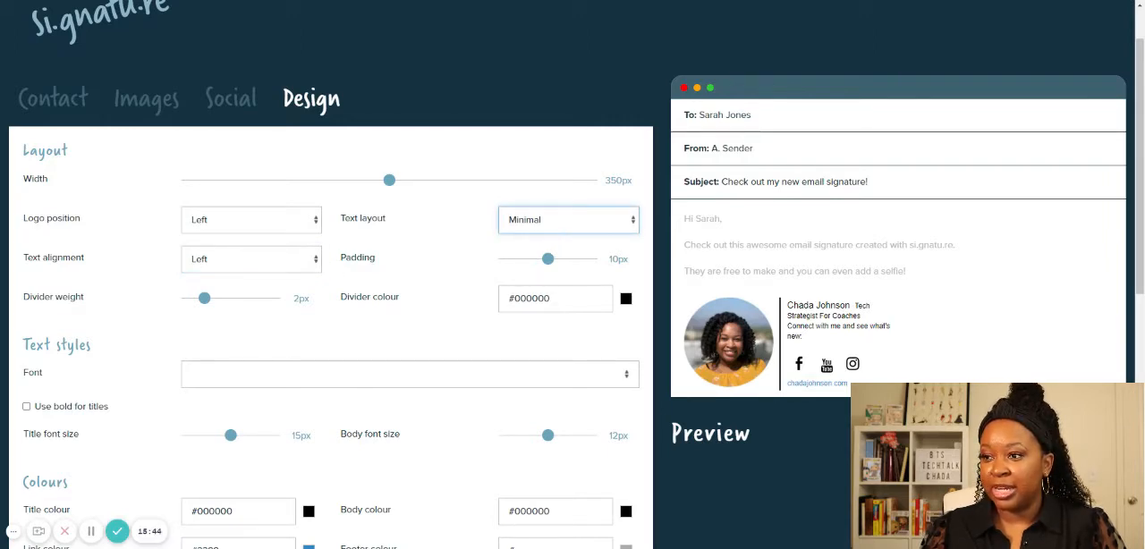
key("Down")
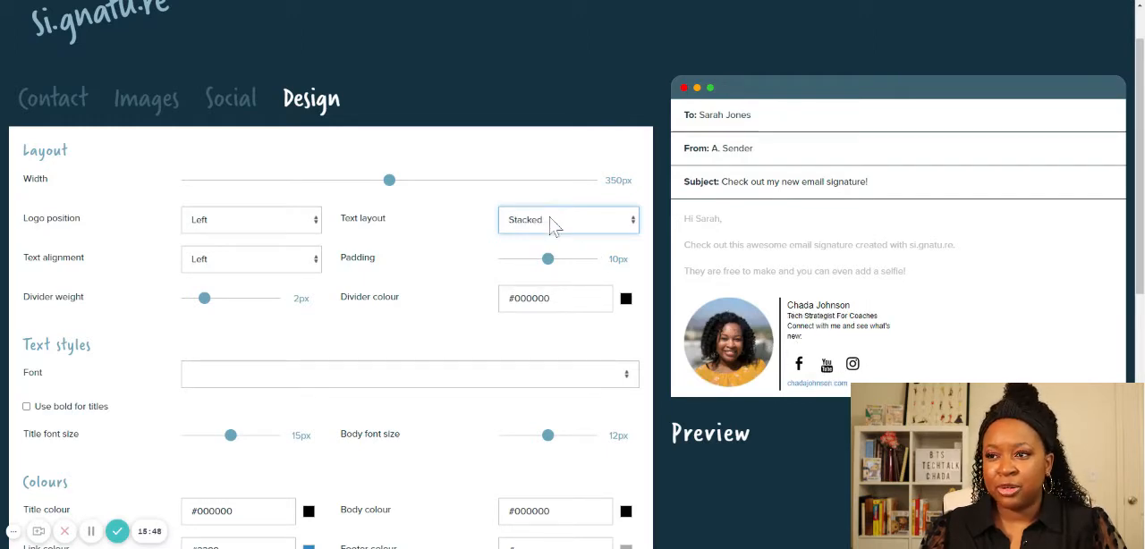
key("Down")
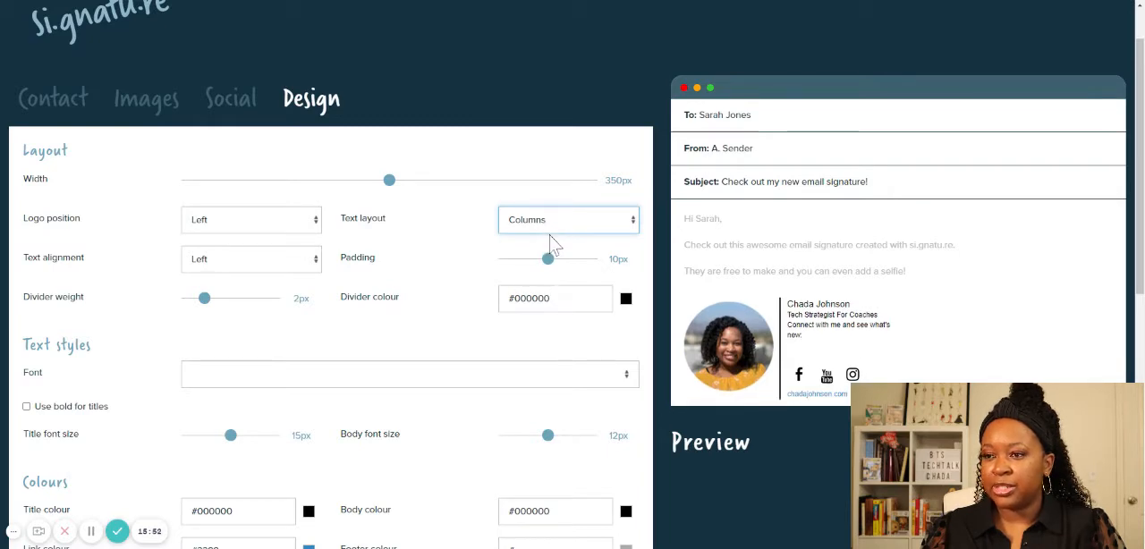
key("Up")
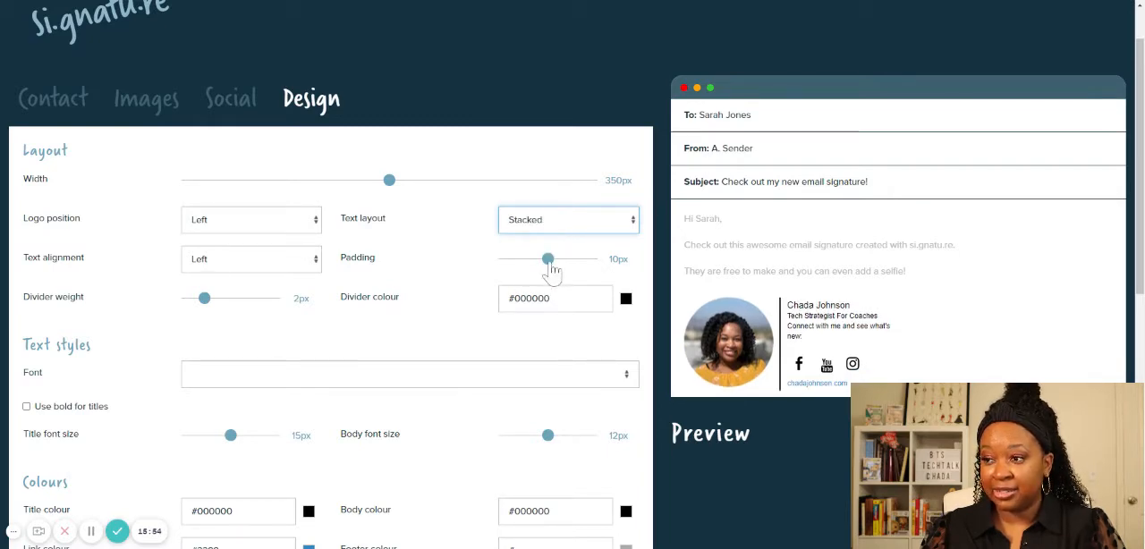
- Try the signature's padding at 20px and 0px, and set it to 11px
scroll(225, 268, "down", 1)
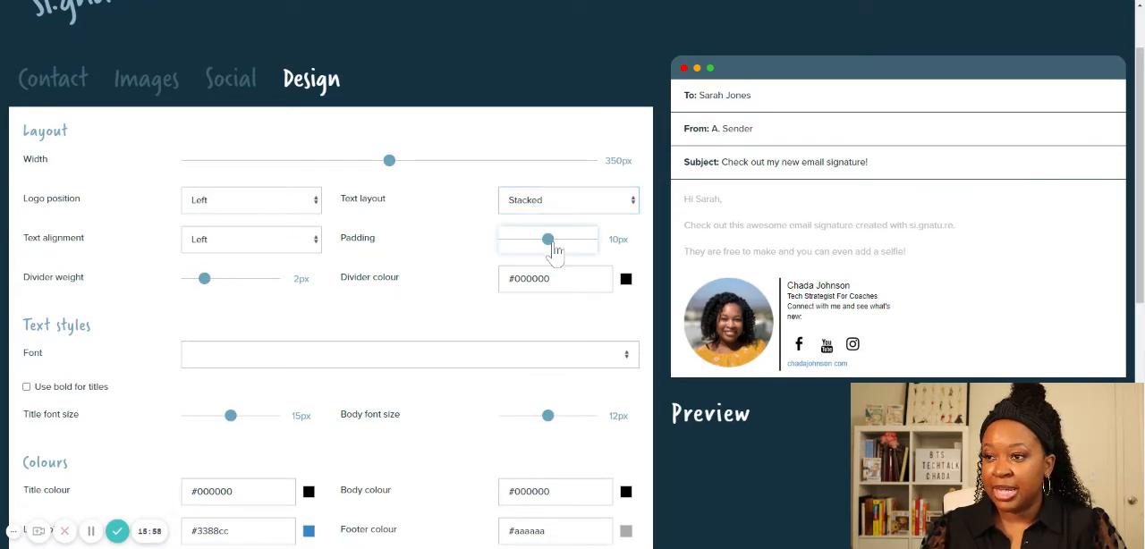
left_click_drag(553, 241, 621, 247)
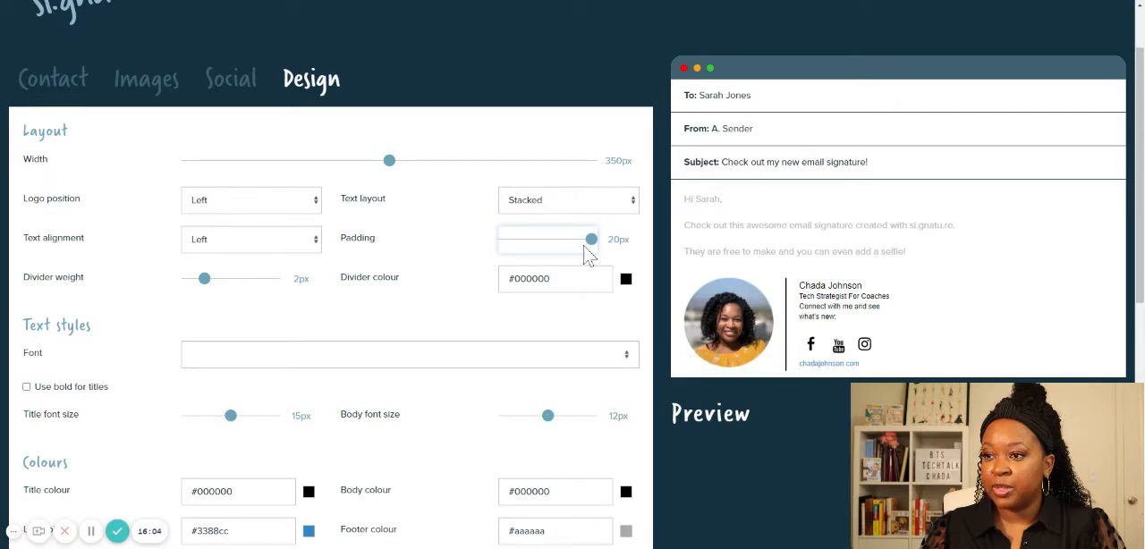
left_click_drag(591, 242, 504, 243)
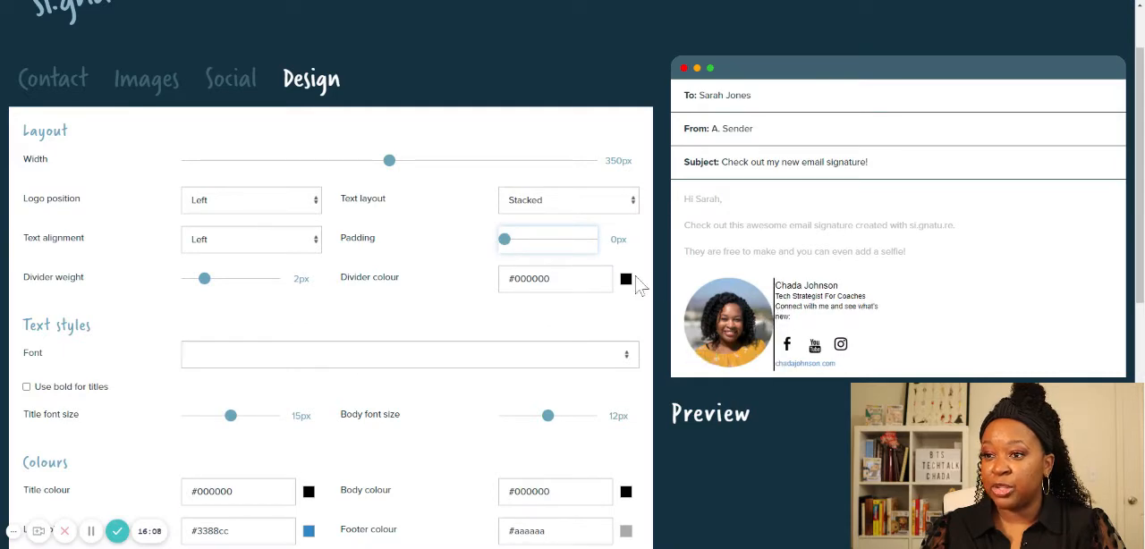
left_click_drag(507, 241, 554, 255)
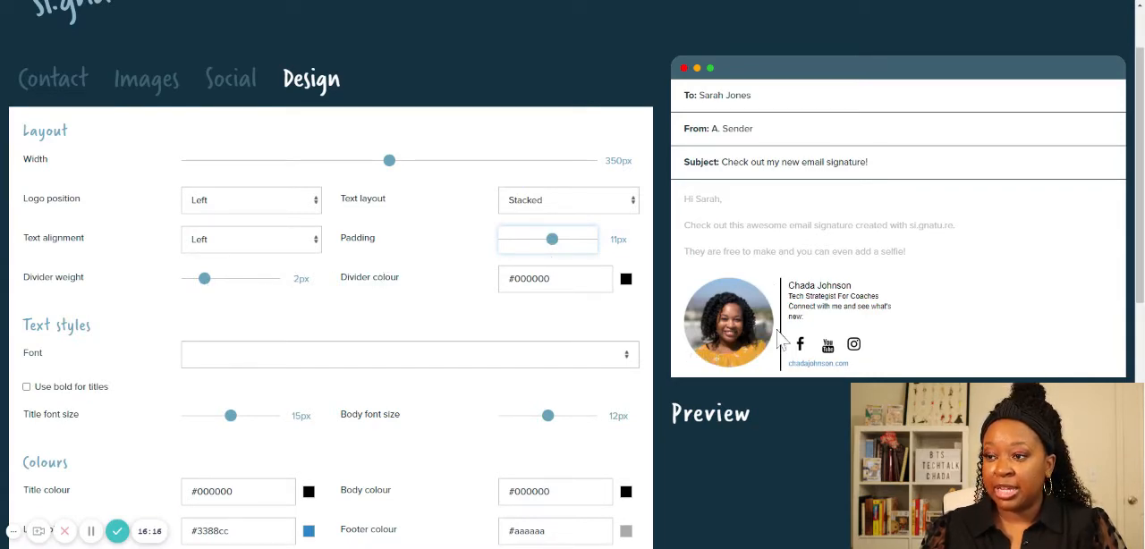
- Try the divider weight at 10px and 0px, and set it to 1px
left_click_drag(204, 291, 288, 298)
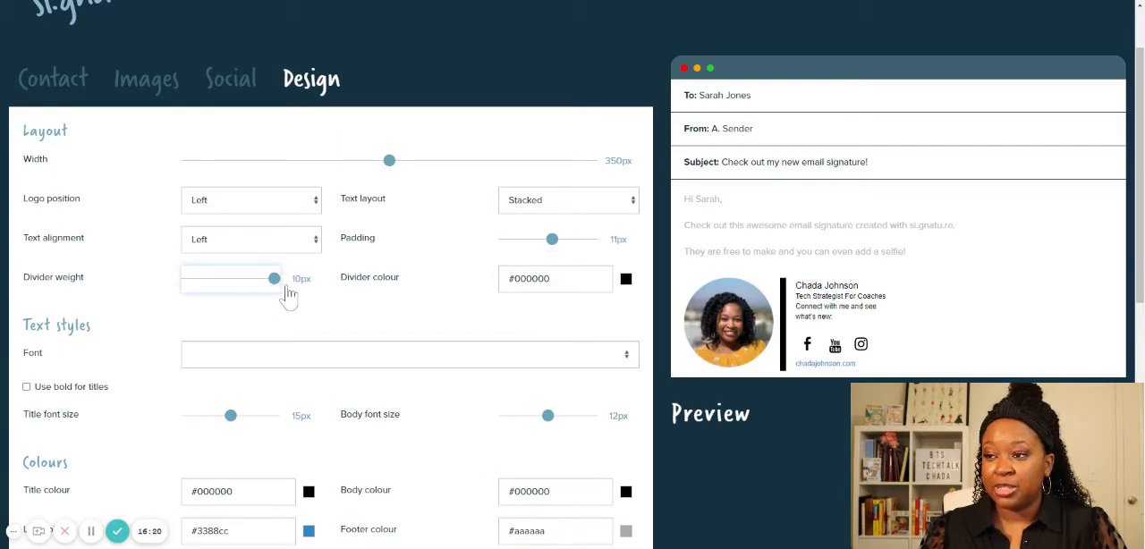
left_click_drag(276, 285, 185, 286)
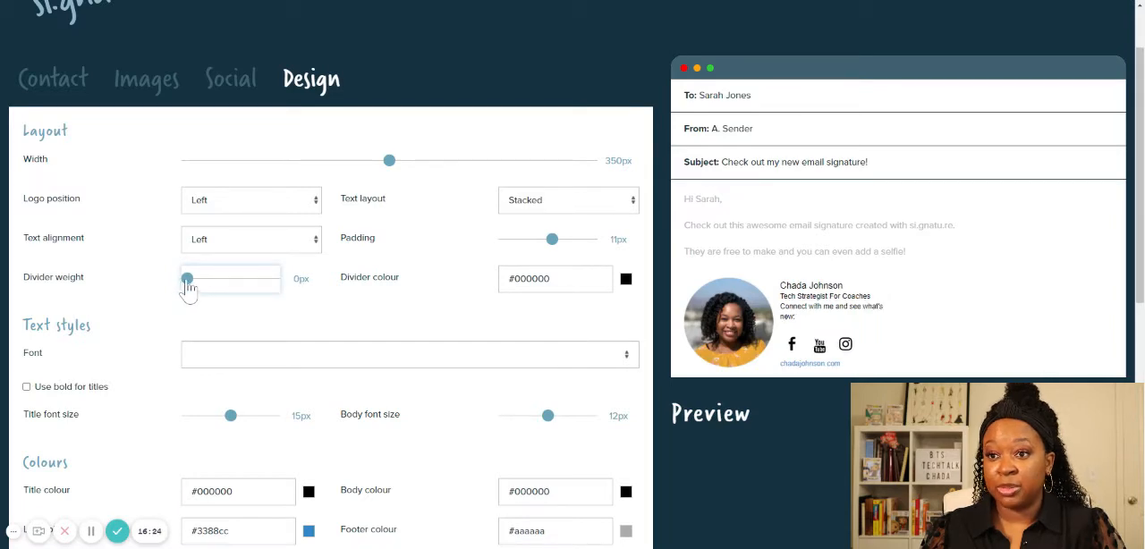
left_click_drag(186, 287, 204, 288)
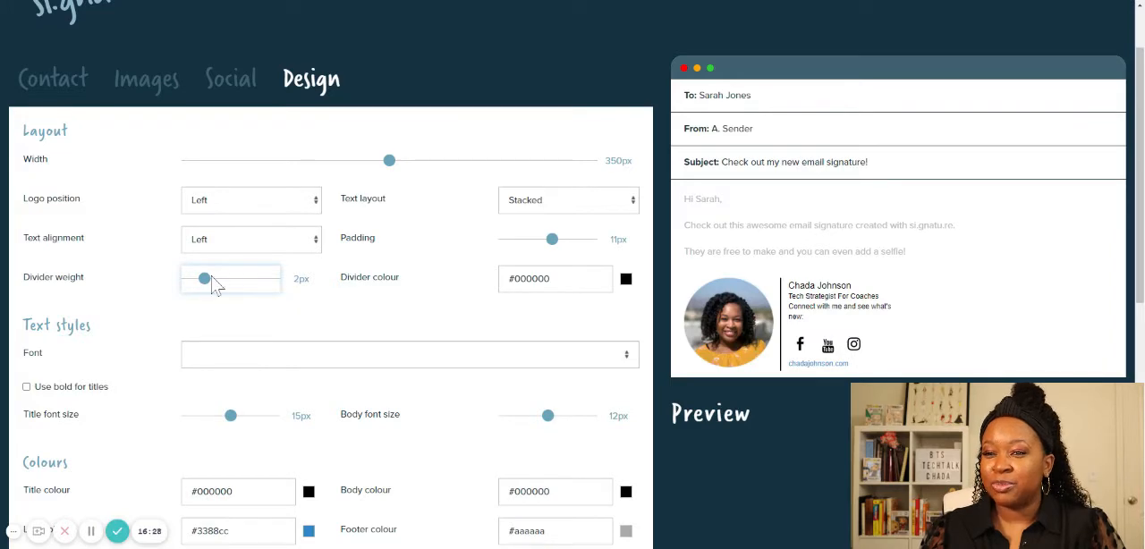
left_click_drag(210, 280, 201, 288)
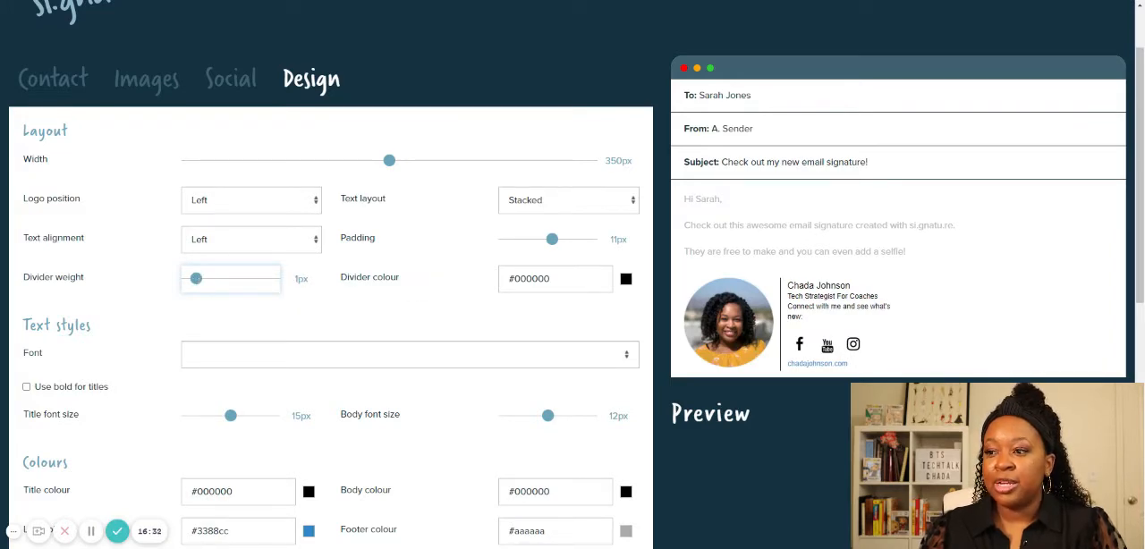
- Change the divider colour to the pink hex value #e42c72
double_click(532, 279)
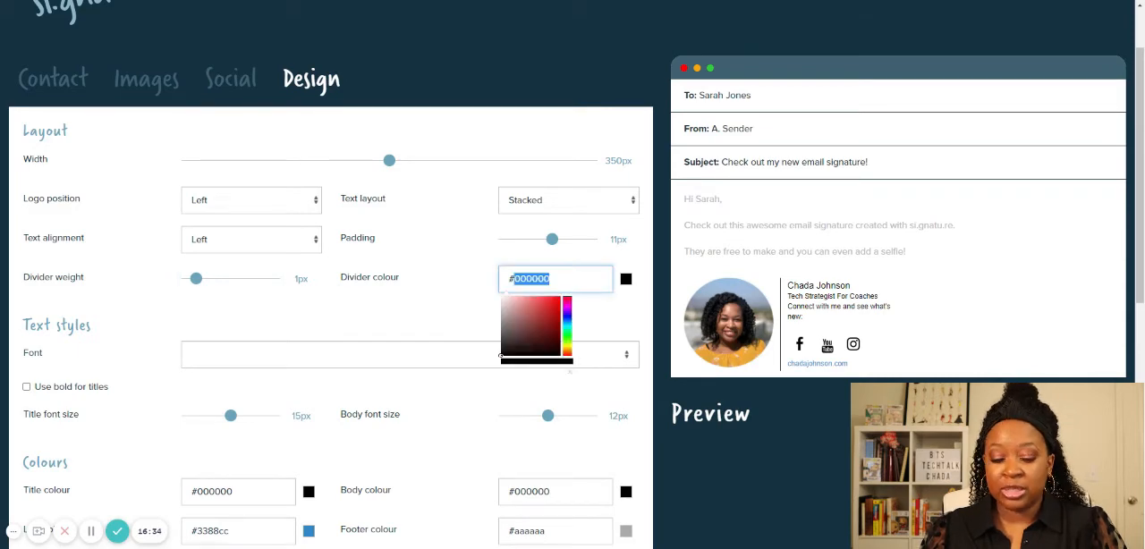
type("e4")
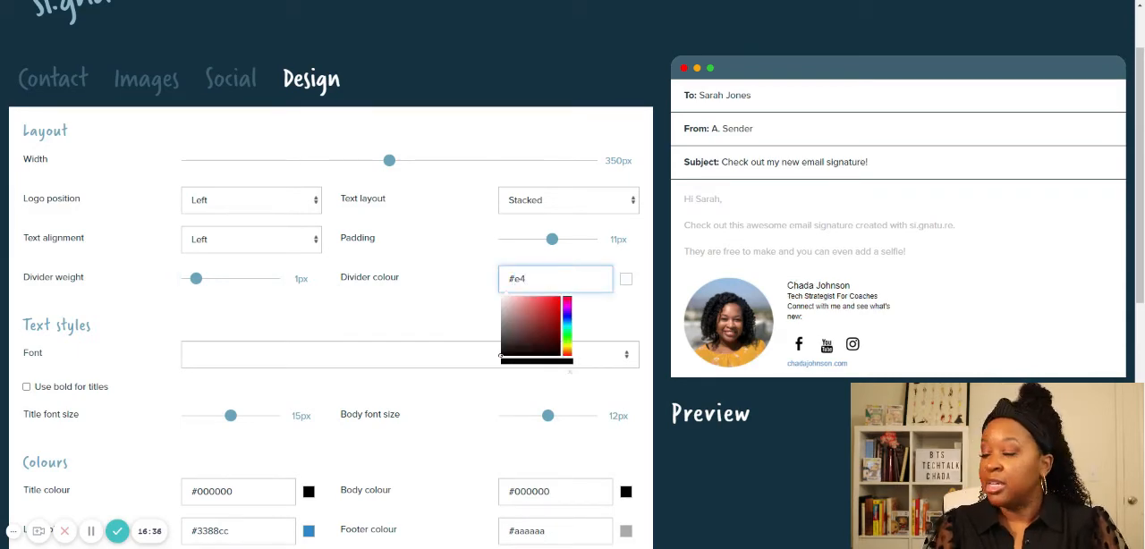
type("2c")
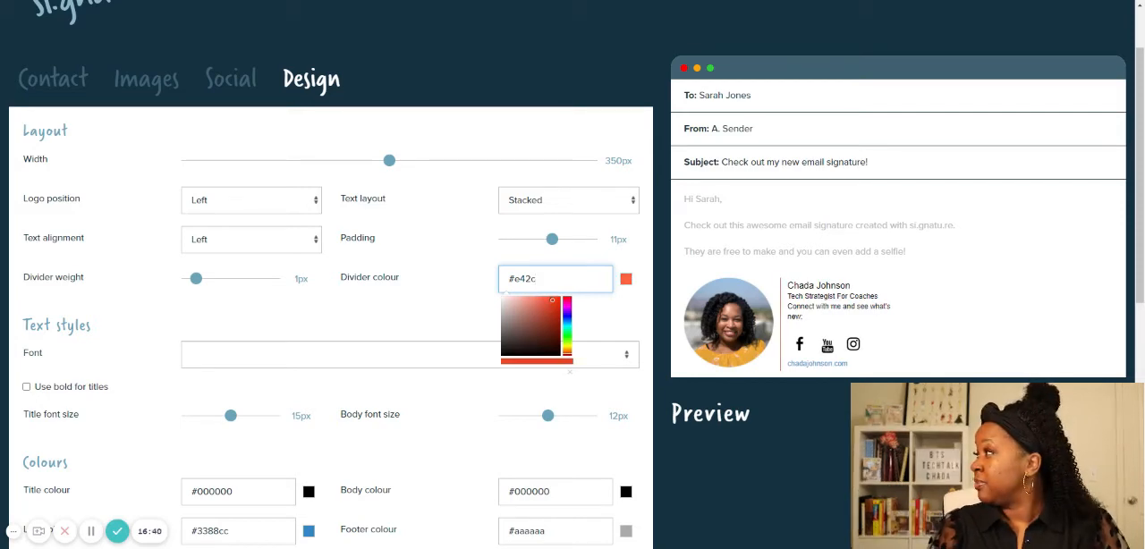
type("72")
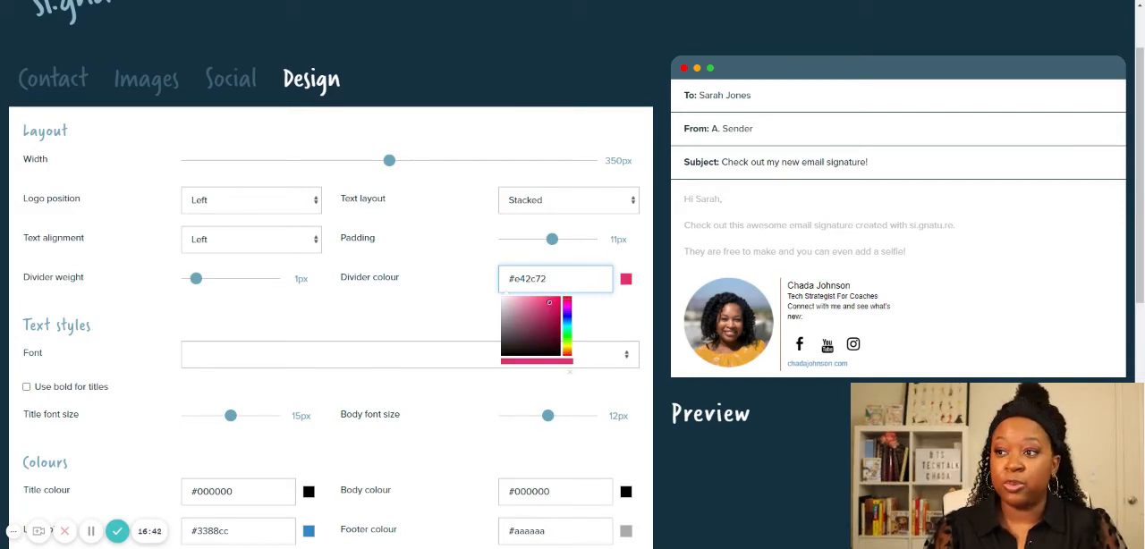
left_click(626, 315)
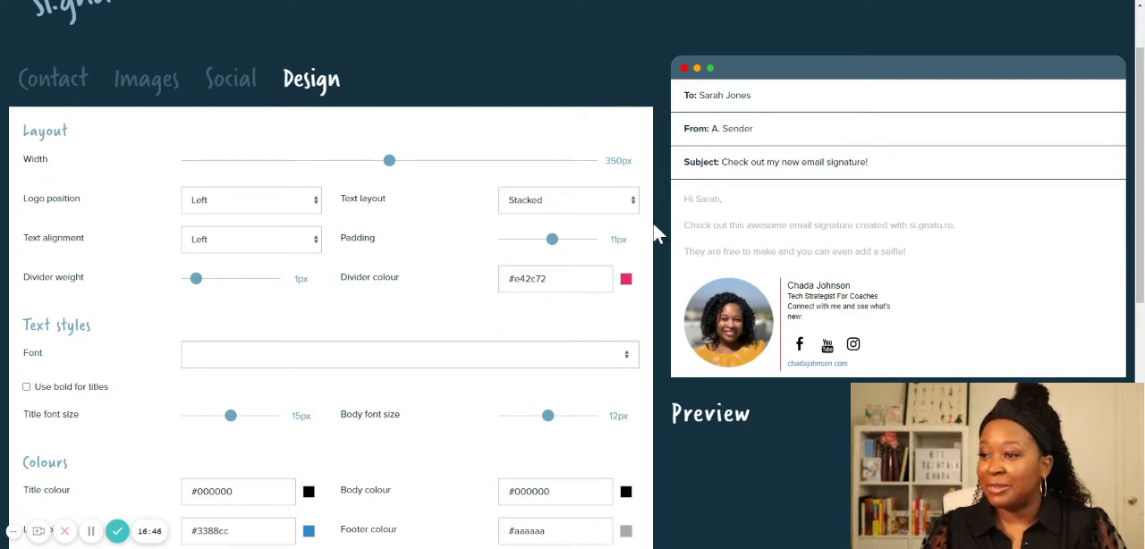
- Try Verdana and FreeMono, Courier New for the signature text, and set the font to Tahoma
scroll(576, 249, "down", 1)
left_click(236, 274)
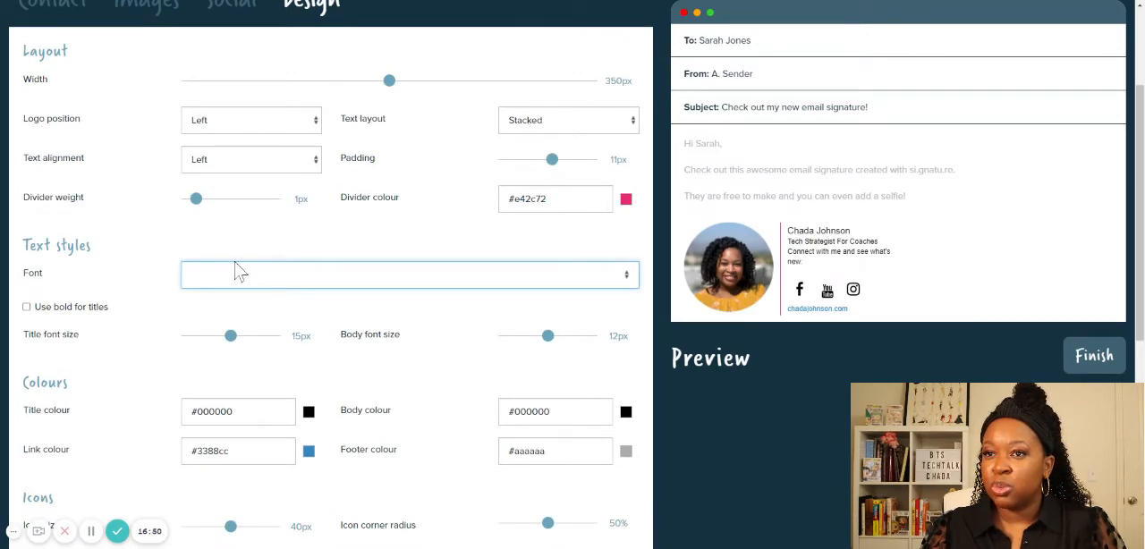
left_click(210, 275)
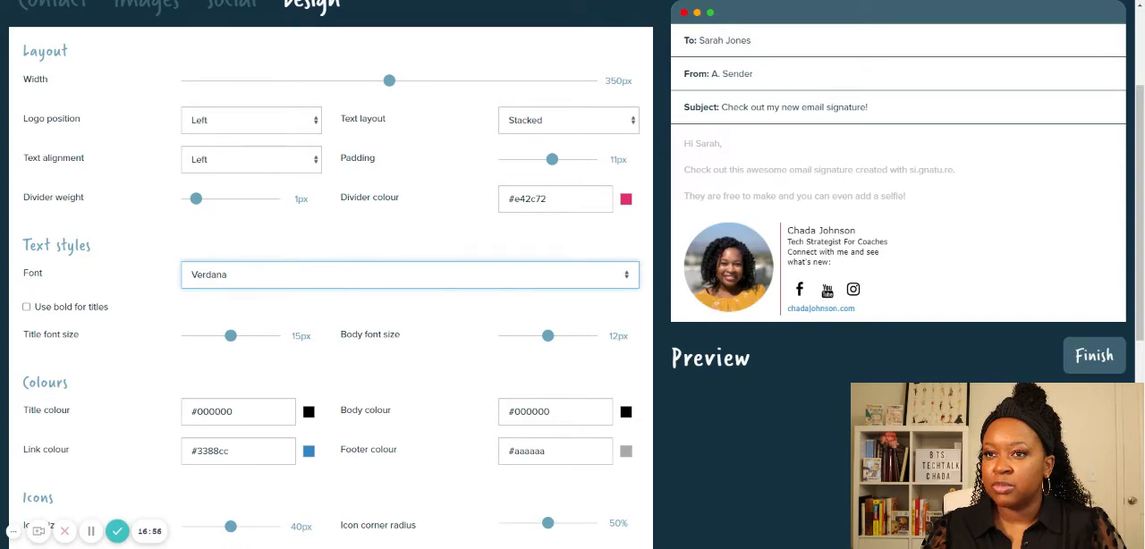
left_click(241, 274)
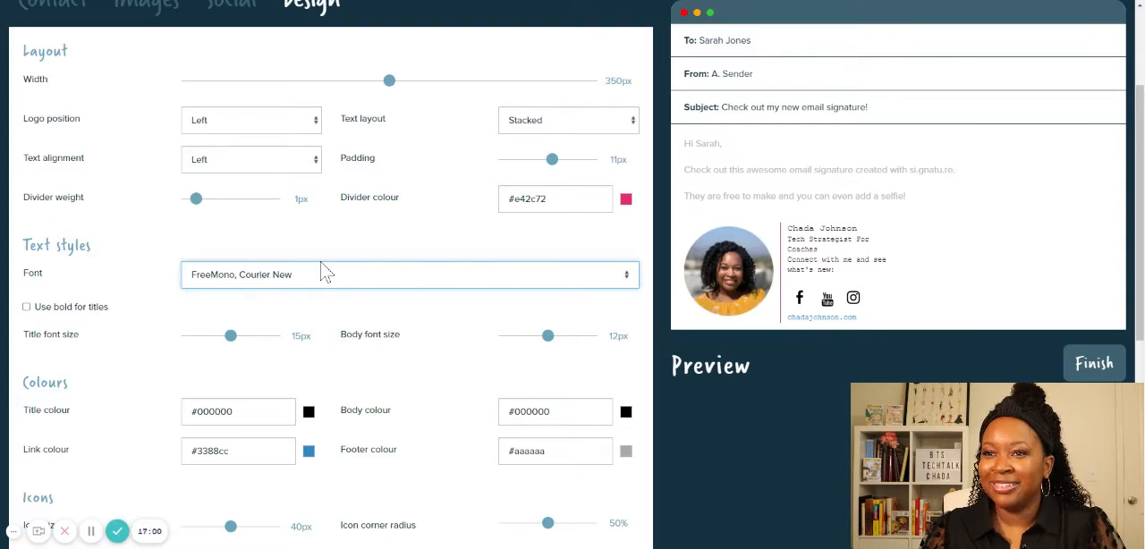
left_click(242, 335)
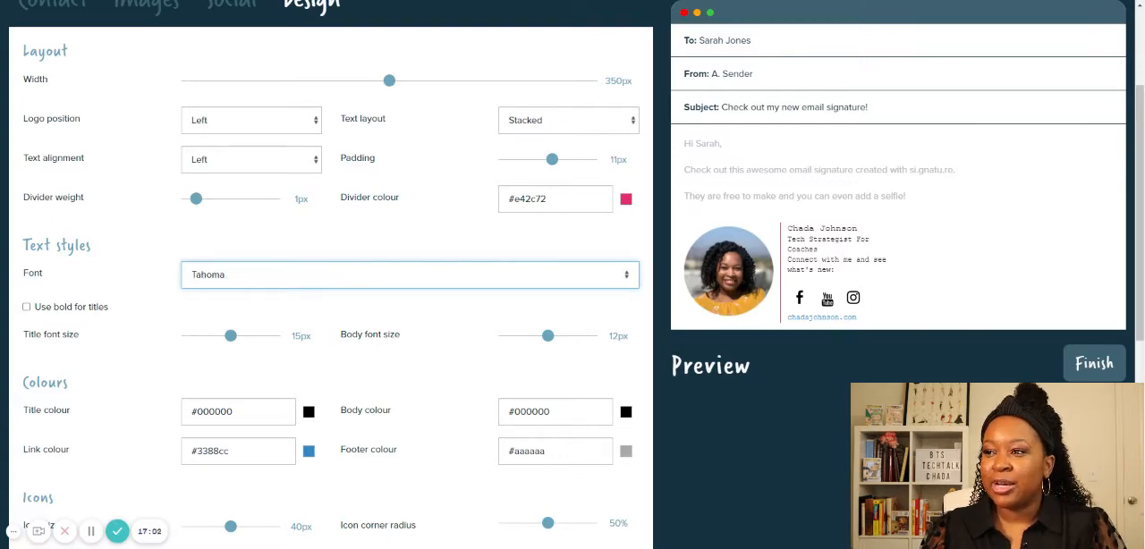
- Use bold for titles, try the body font size at 13px and set it back to 12px
scroll(326, 329, "down", 1)
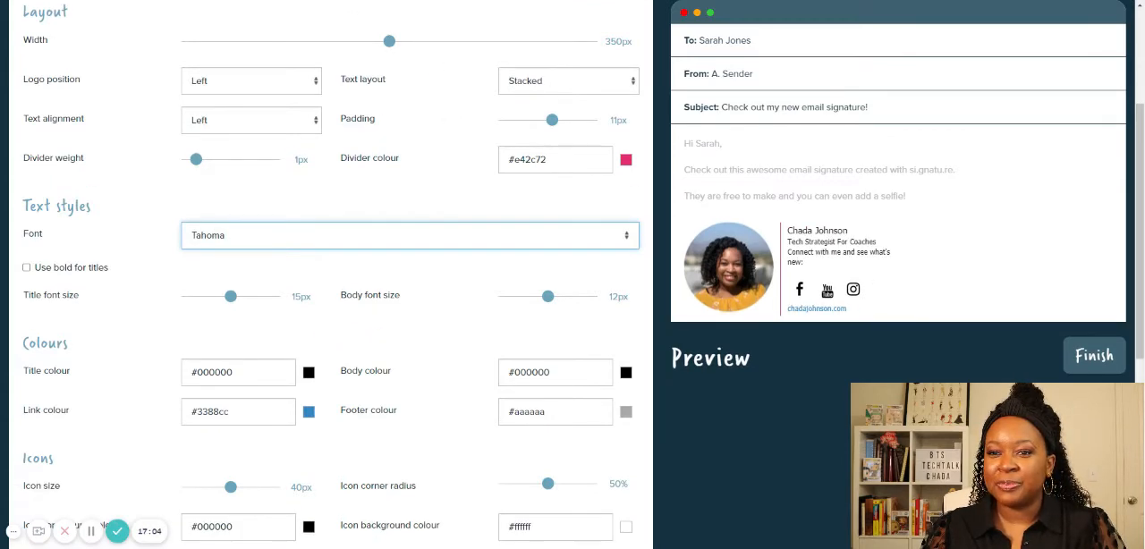
scroll(81, 286, "down", 1)
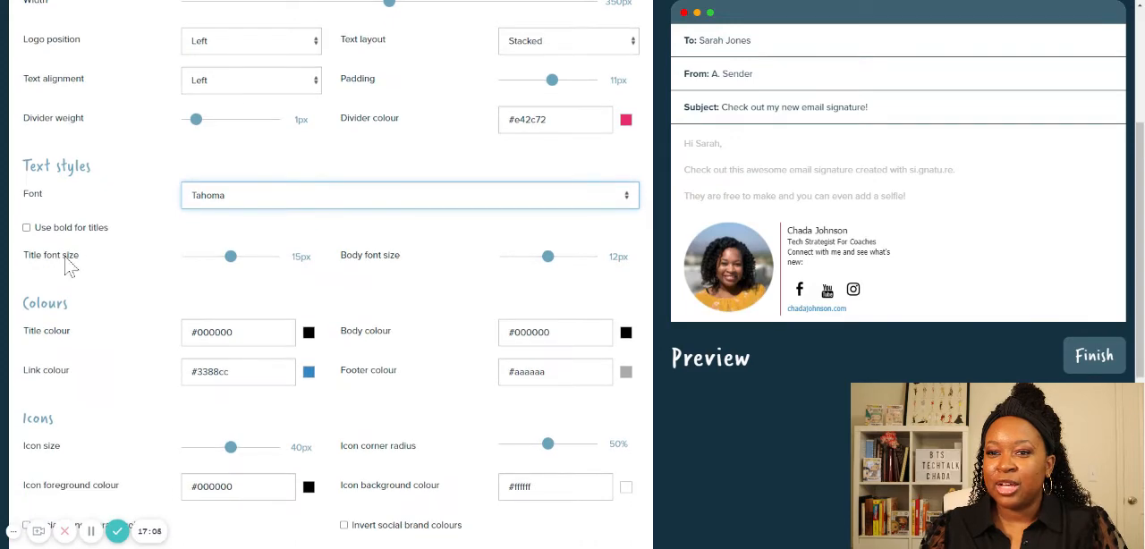
left_click(27, 228)
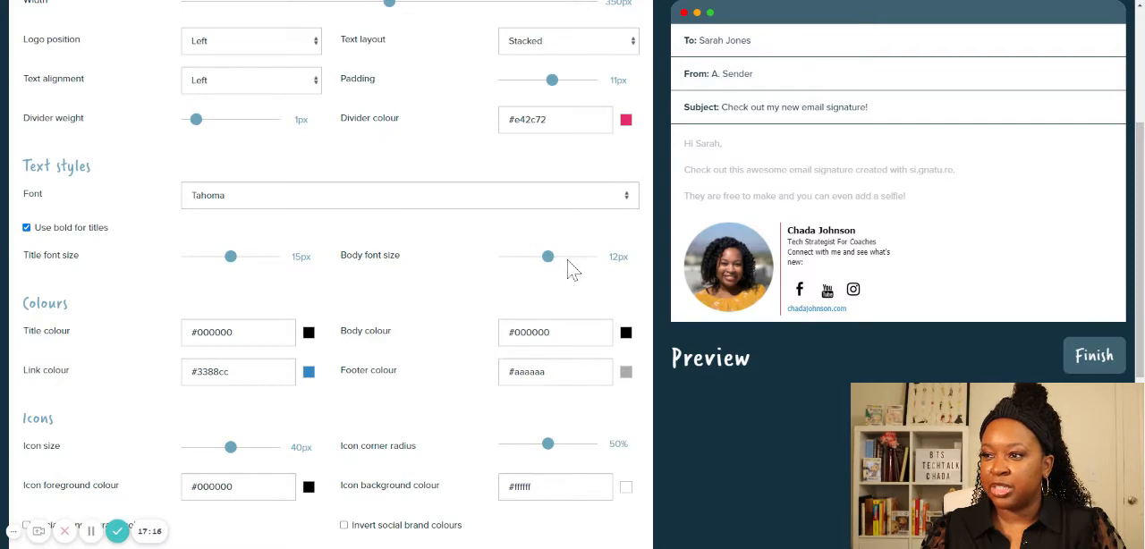
left_click_drag(554, 261, 569, 263)
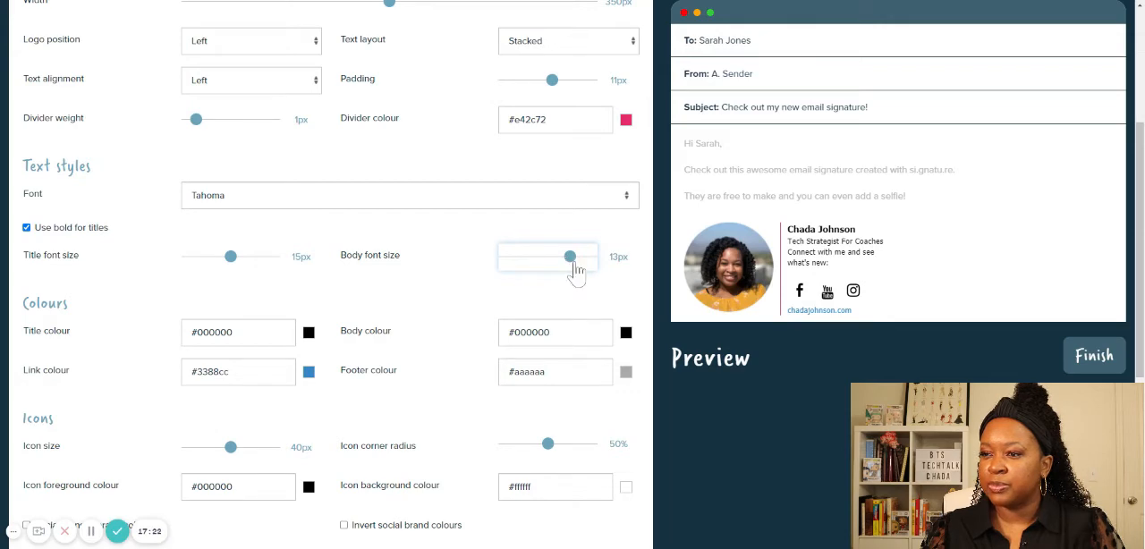
mouse_move(575, 265)
left_mouse_down()
mouse_move(633, 268)
mouse_move(560, 269)
left_mouse_up()
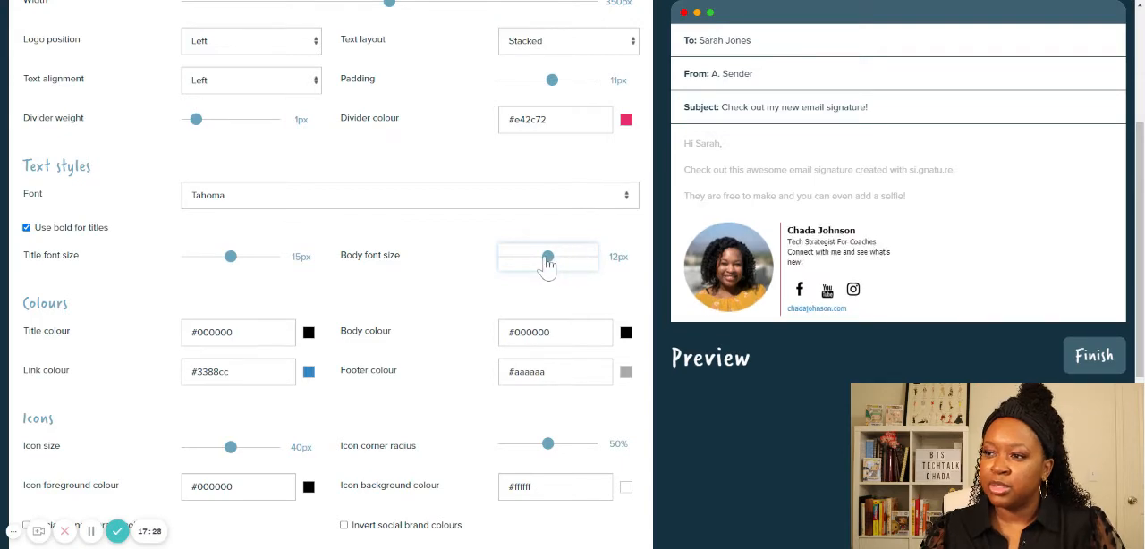
- Set the body font size to 13px and change the title colour to the hex value #e42c72
left_click_drag(545, 259, 567, 258)
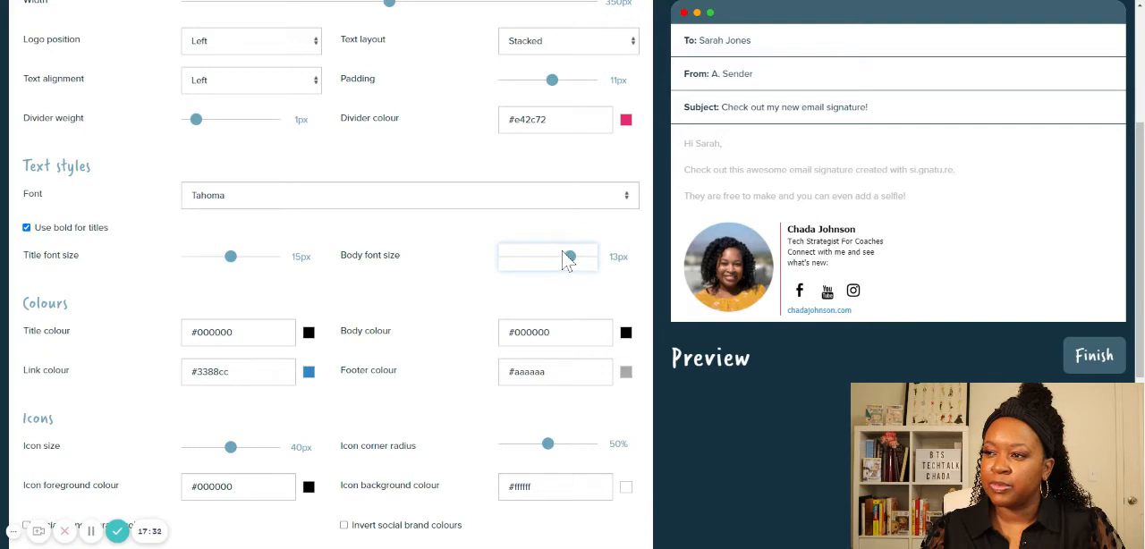
scroll(263, 327, "down", 1)
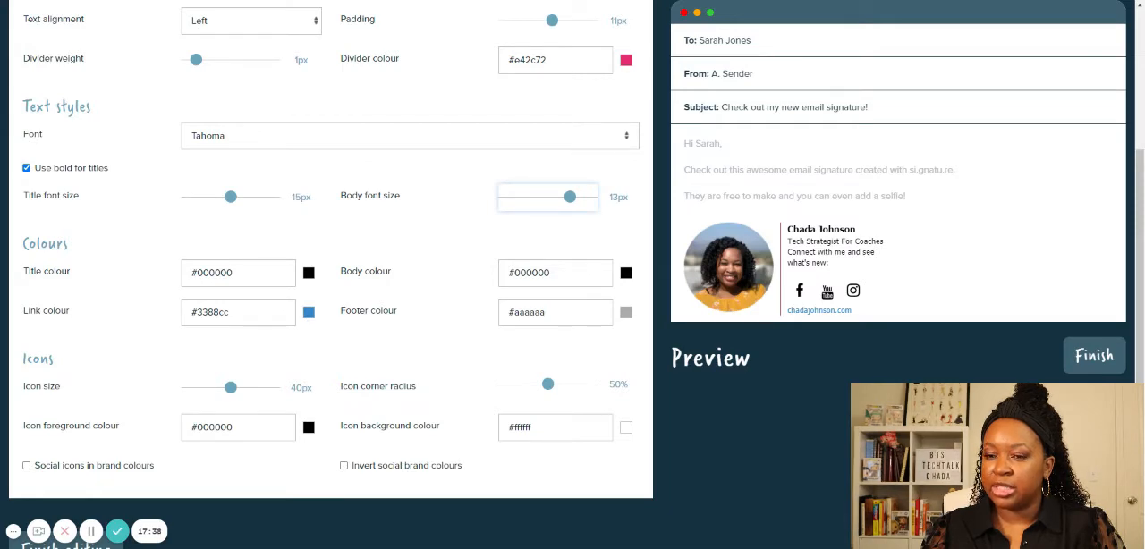
double_click(215, 273)
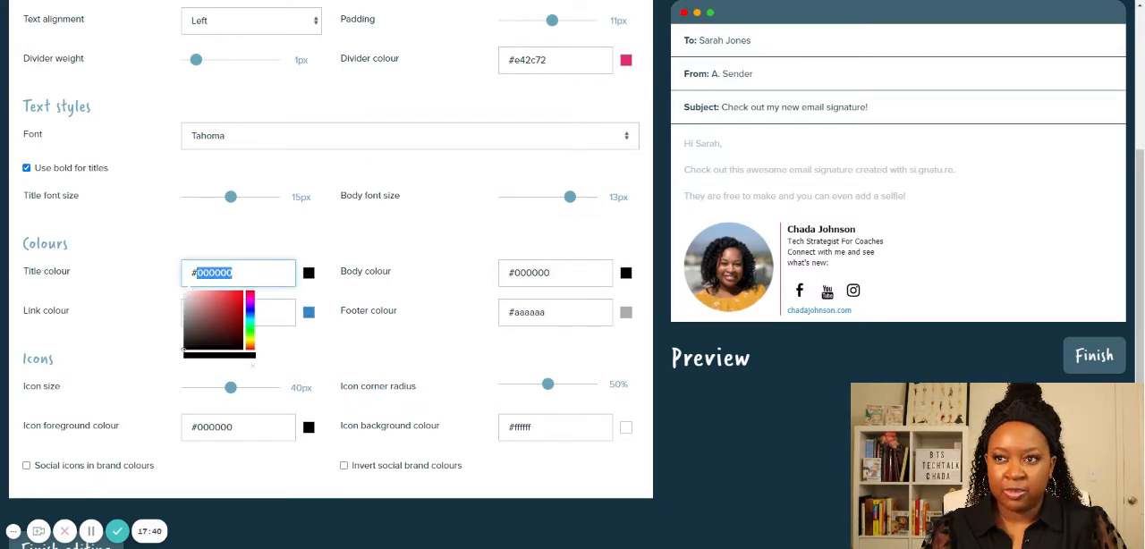
type("e4")
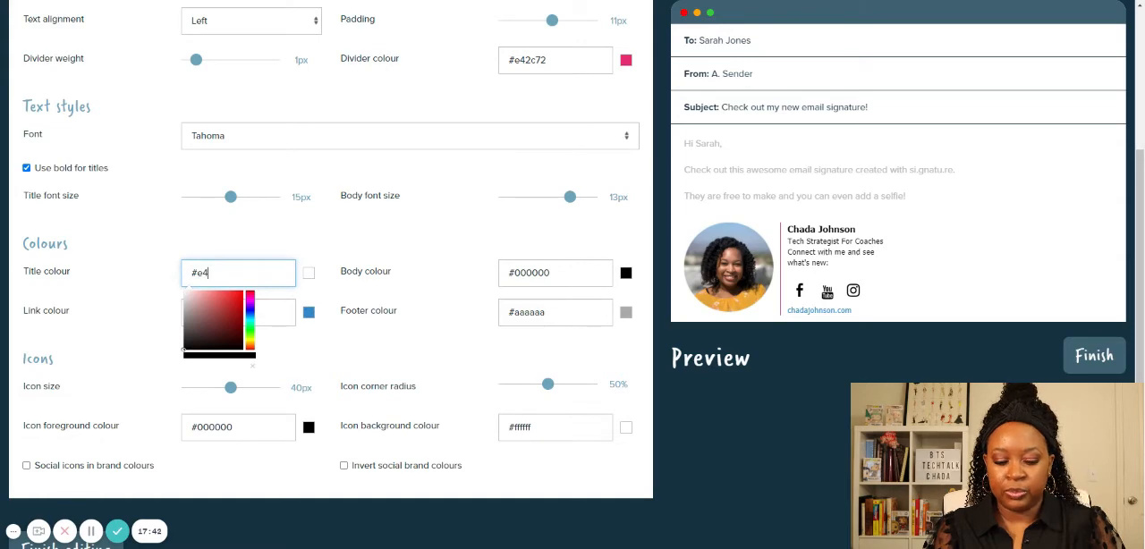
type("2c73")
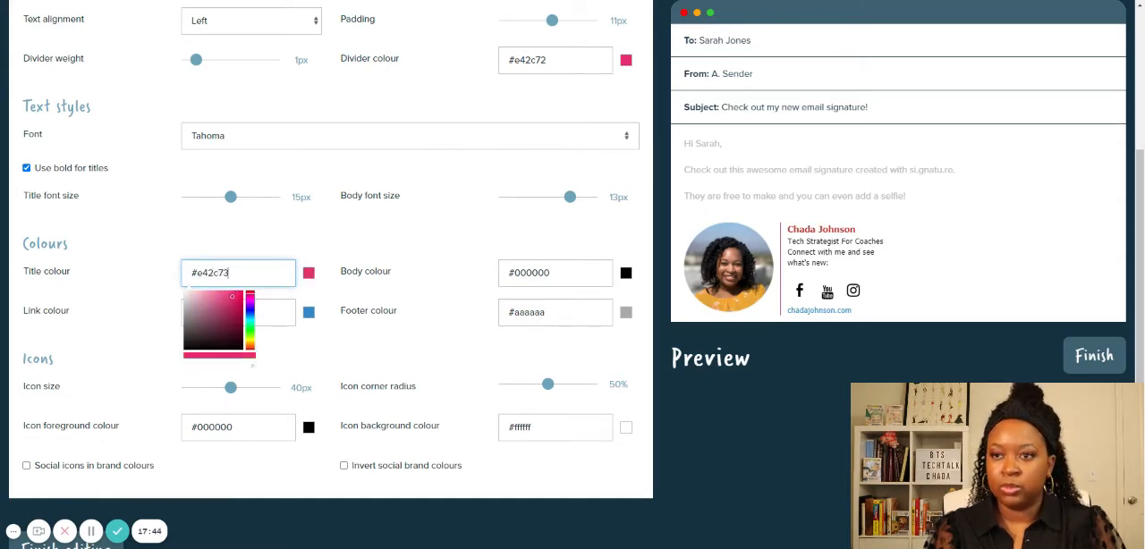
key("BackSpace")
type("2")
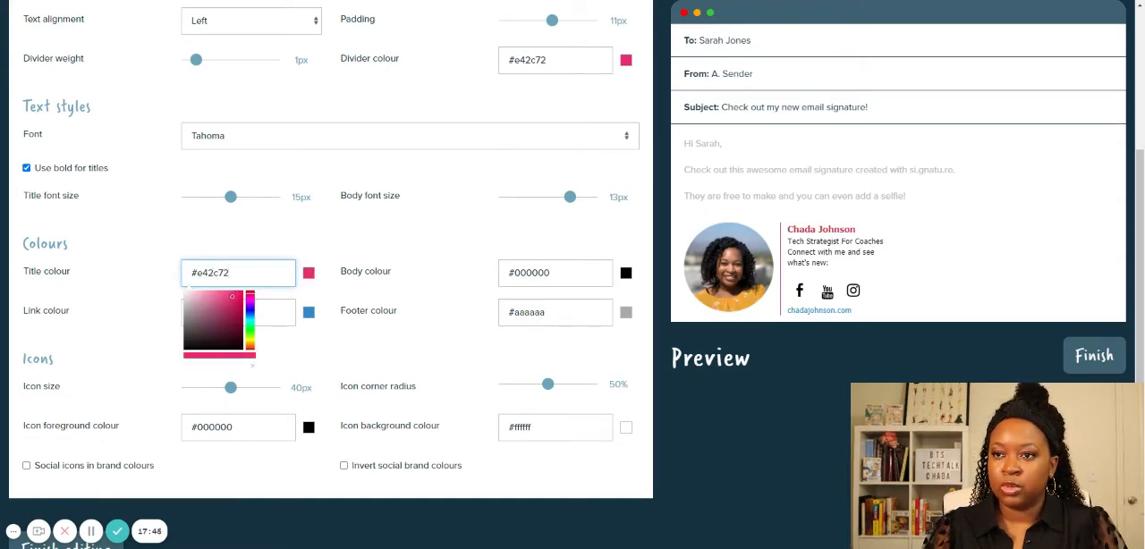
left_click(429, 266)
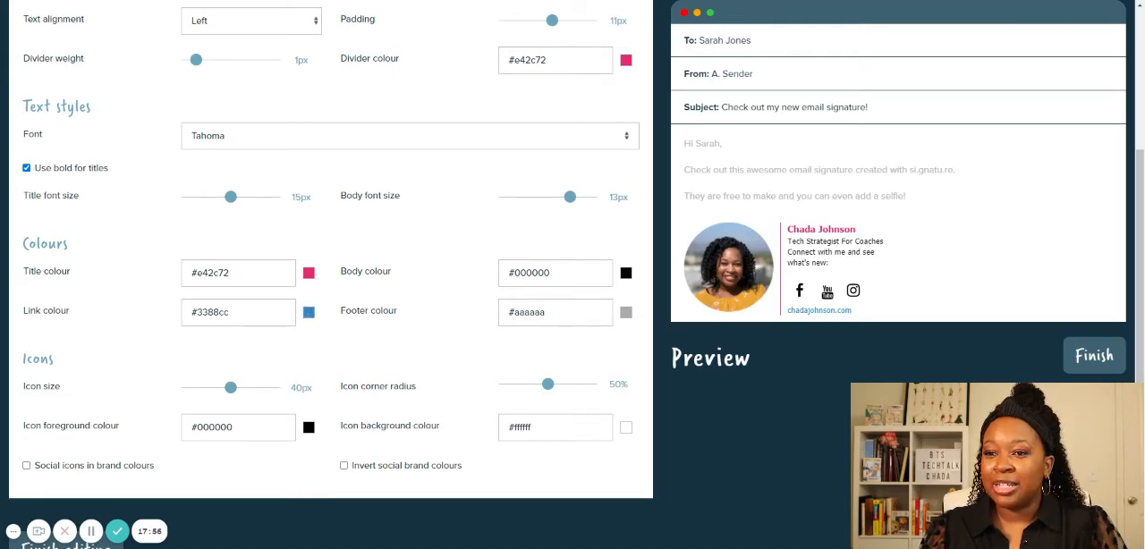
- Change the link colour to the pink hex value #e42c72
double_click(208, 312)
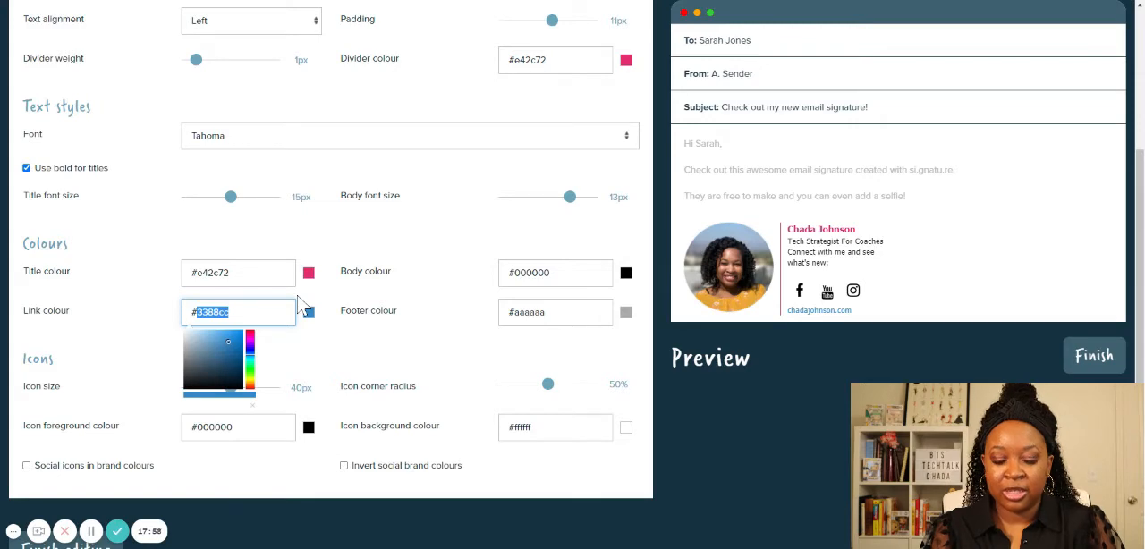
type("e4")
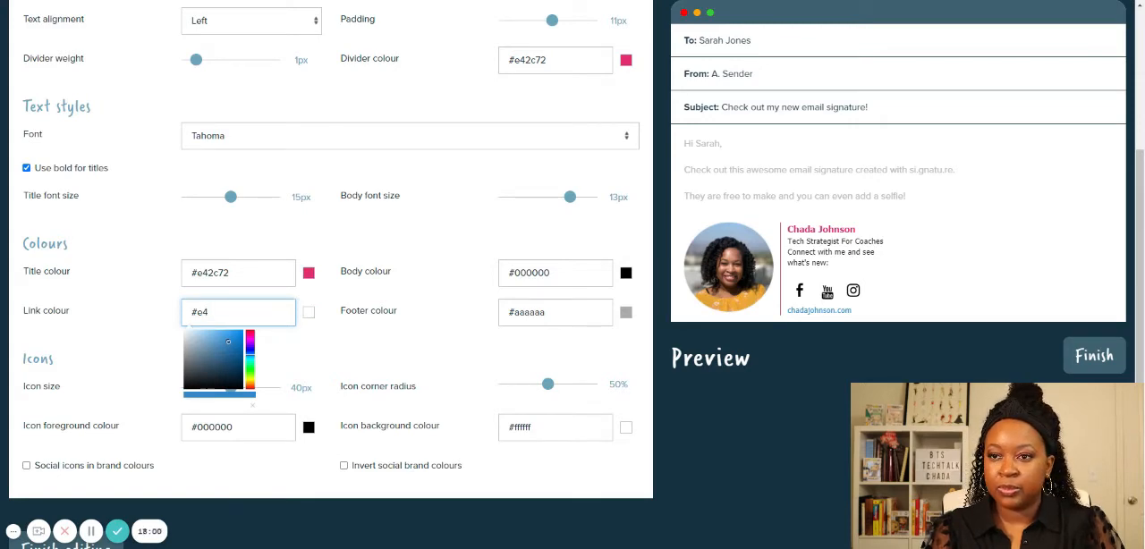
type("2c72")
key("Tab")
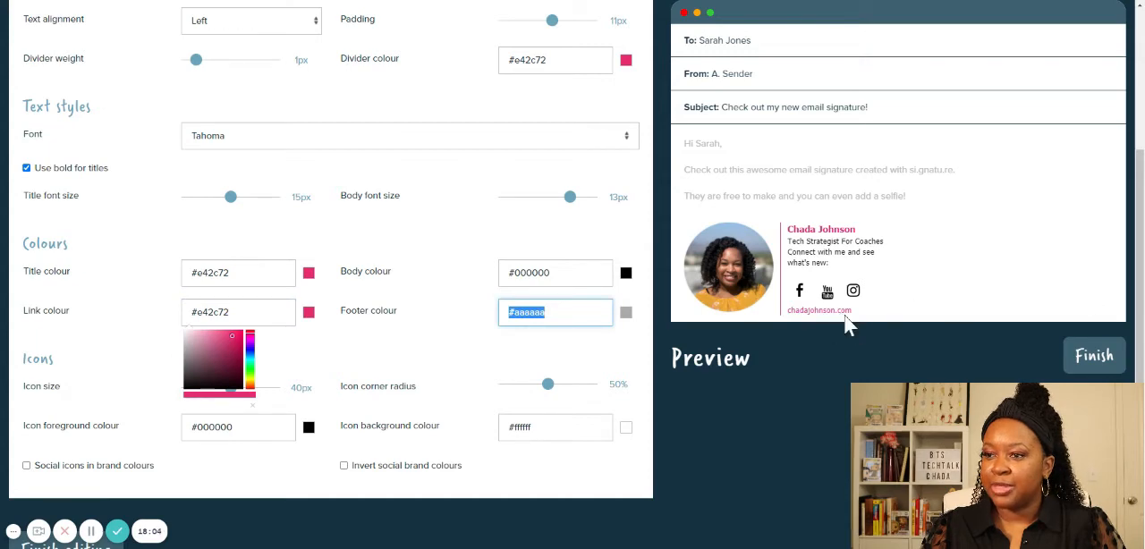
left_click(440, 338)
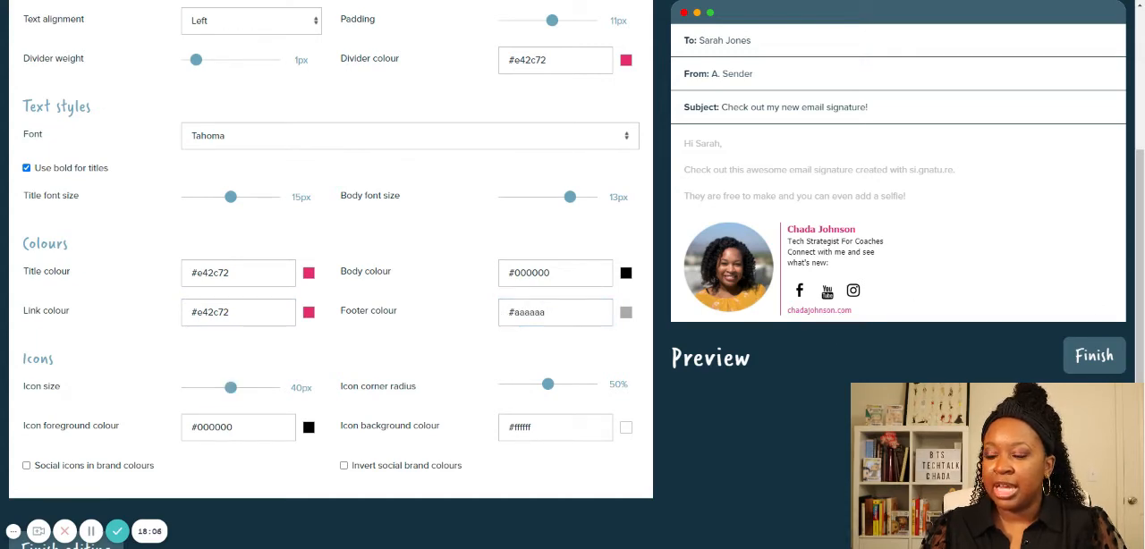
- Try the icon size at 60px and return it to 40px, then try the social icons in brand colours
scroll(652, 273, "down", 1)
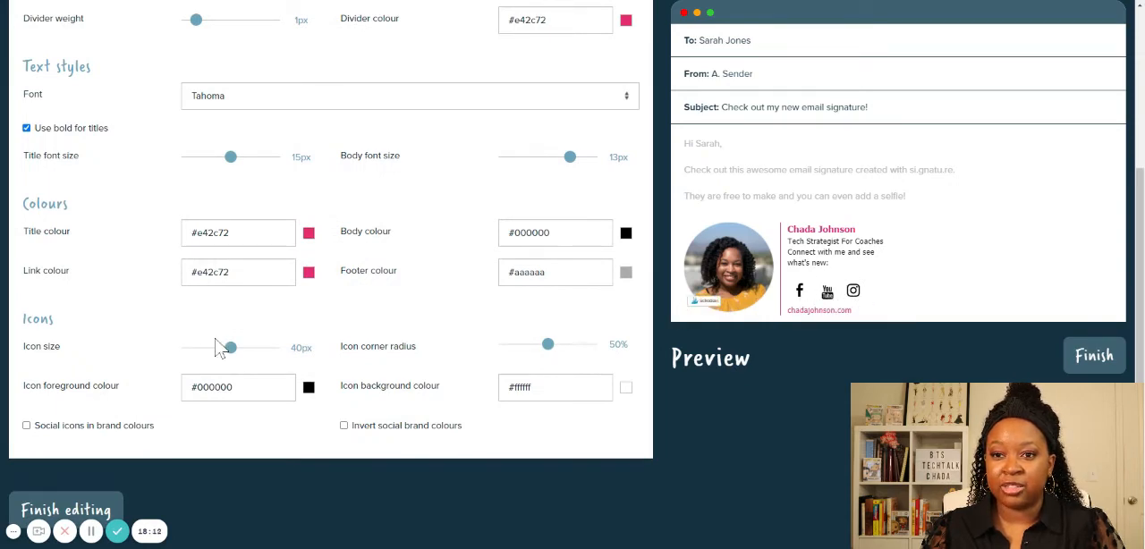
scroll(224, 350, "down", 1)
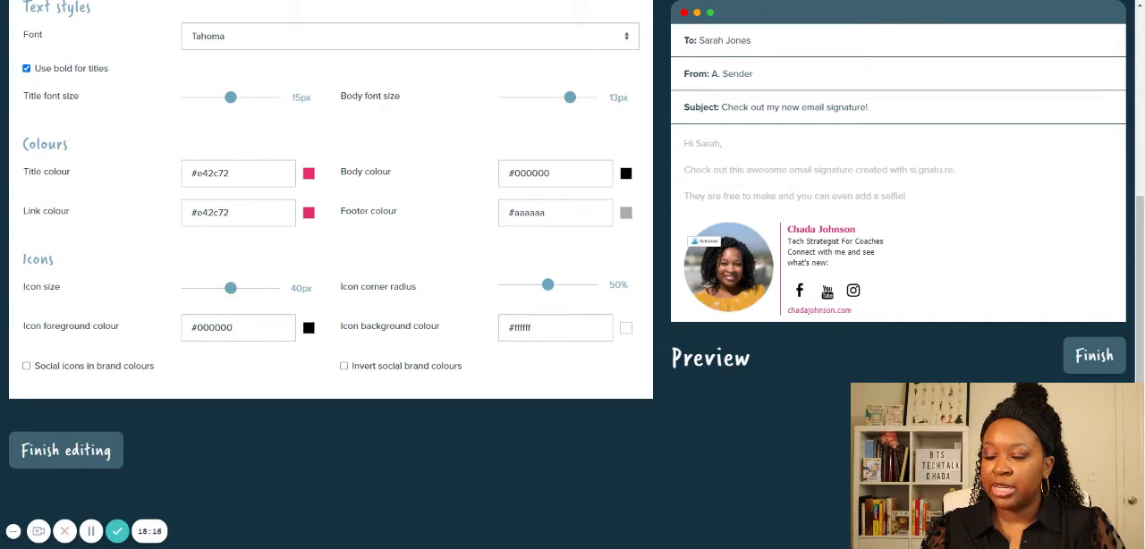
left_click_drag(231, 287, 273, 287)
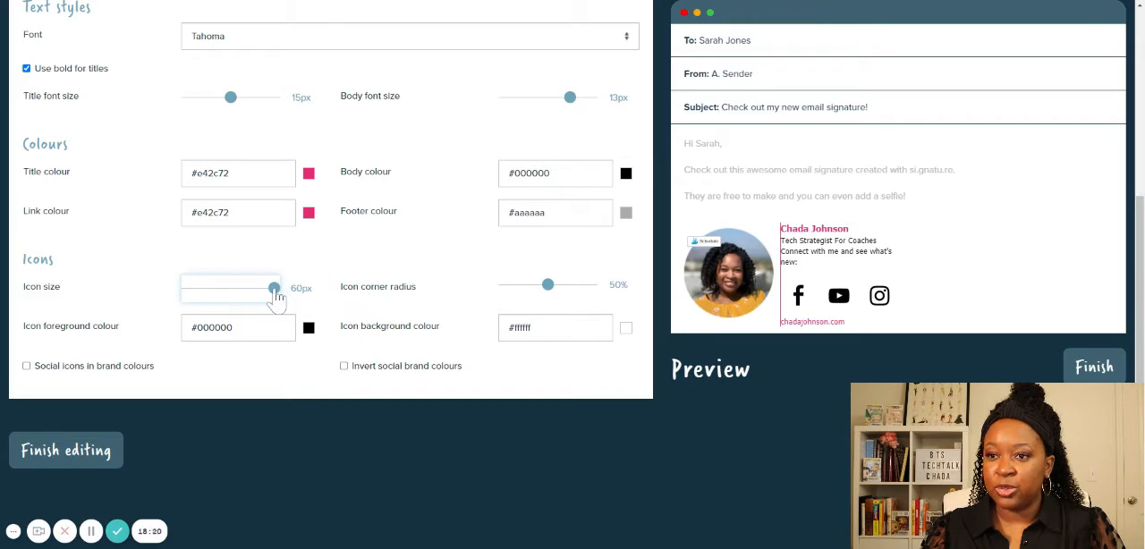
left_click_drag(274, 288, 232, 301)
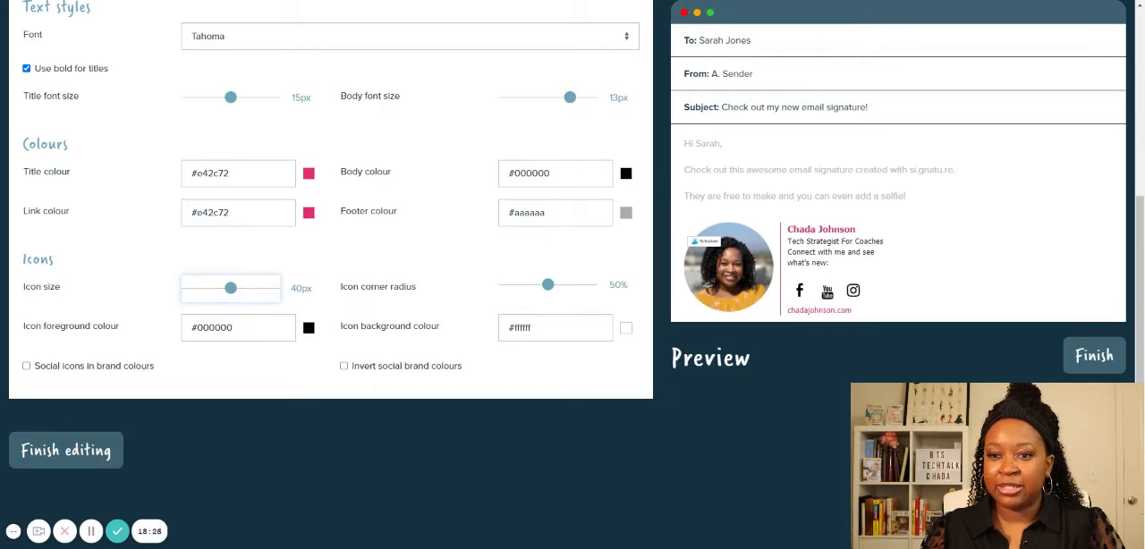
left_click(27, 366)
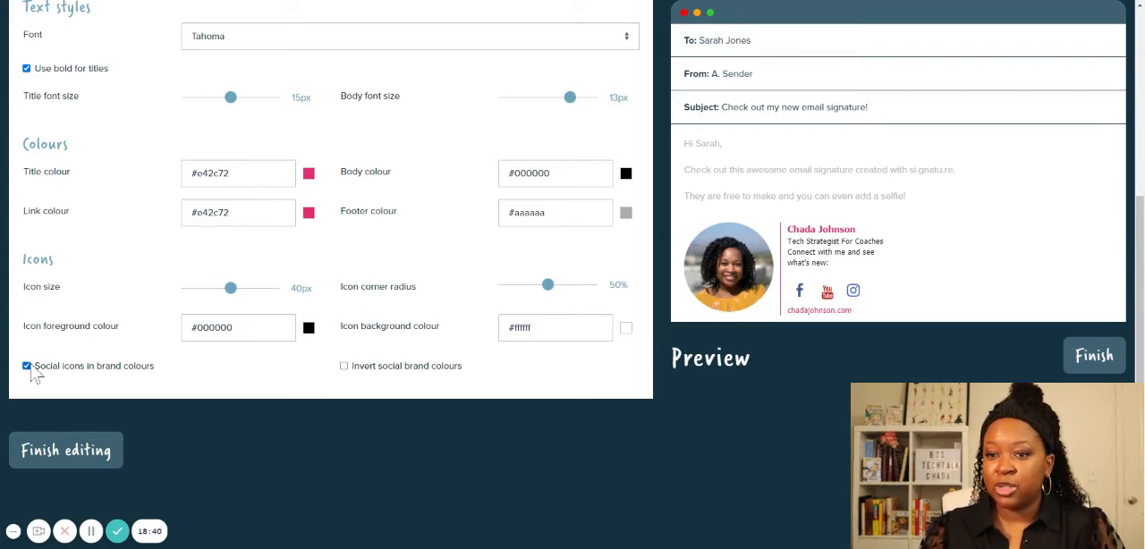
left_click(108, 367)
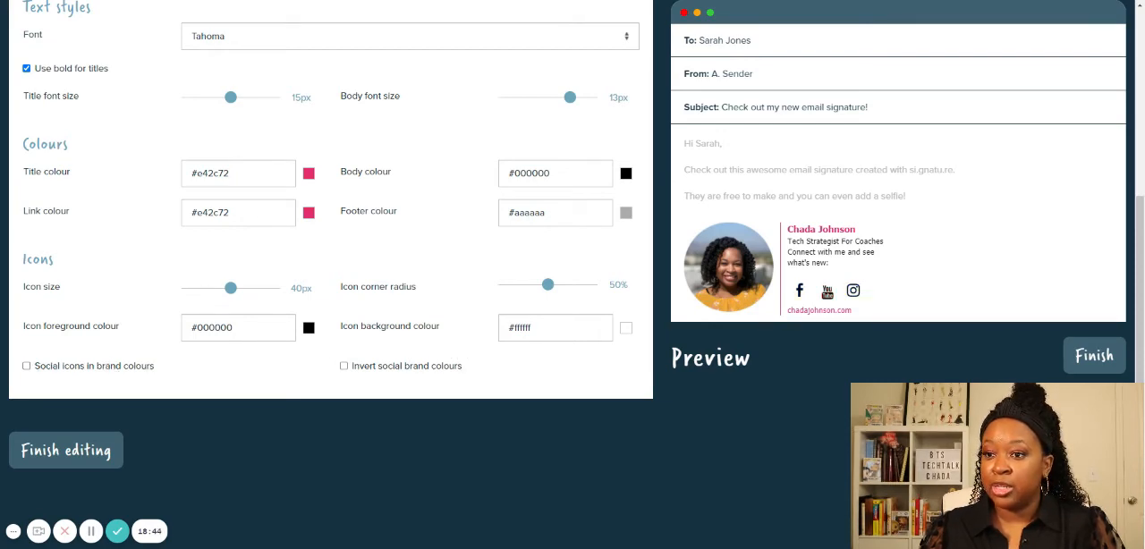
- Change the icon background colour to the orange hex value #f68852
double_click(523, 328)
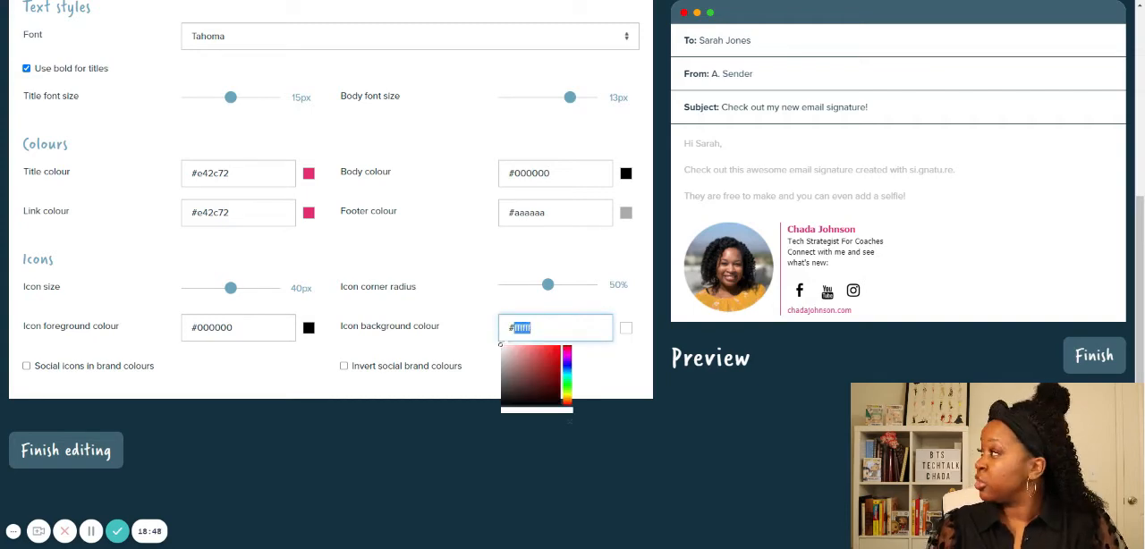
type("f")
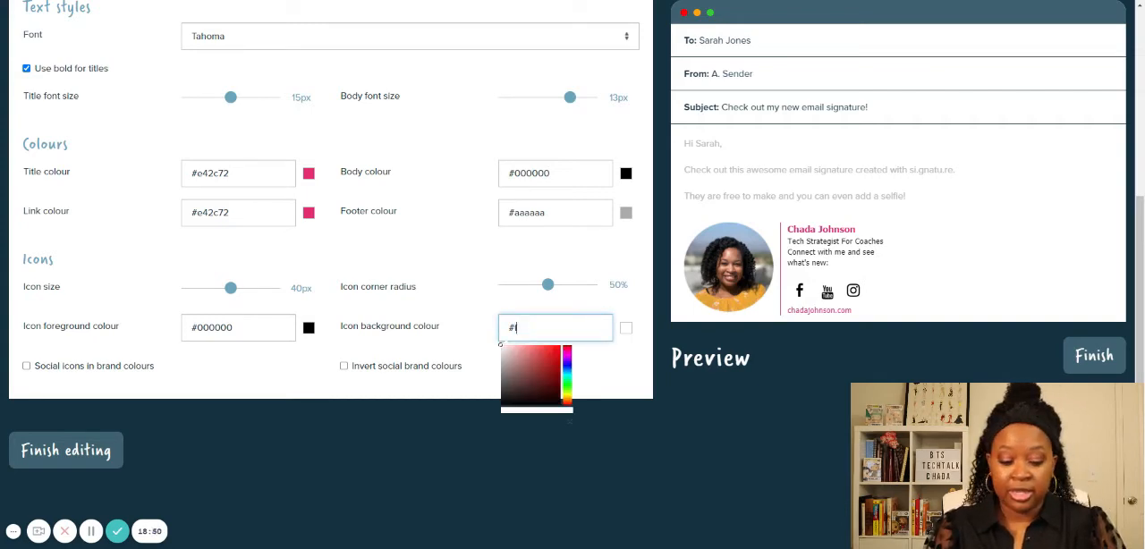
type("68852")
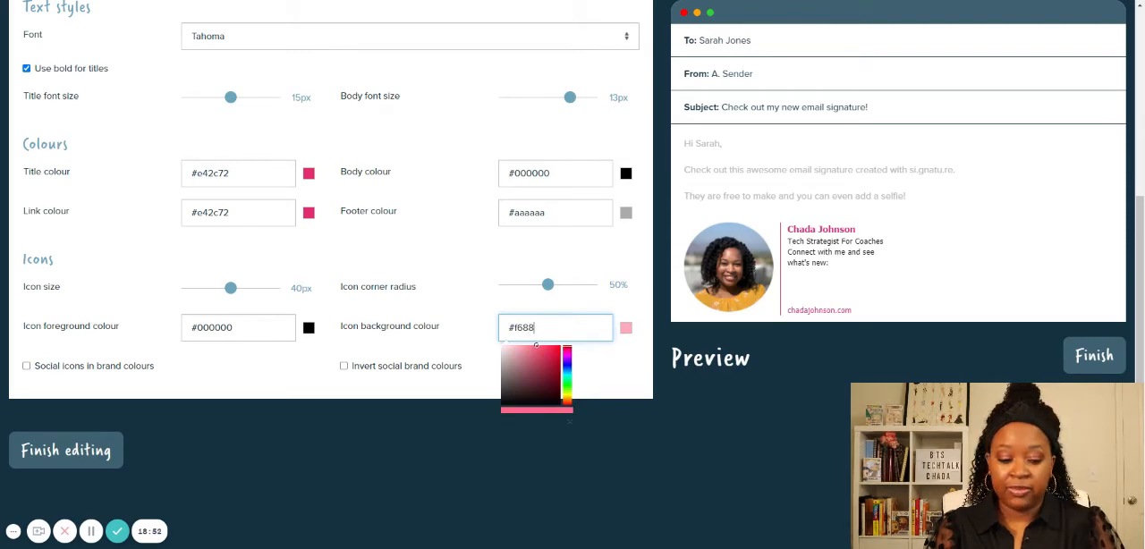
left_click(634, 386)
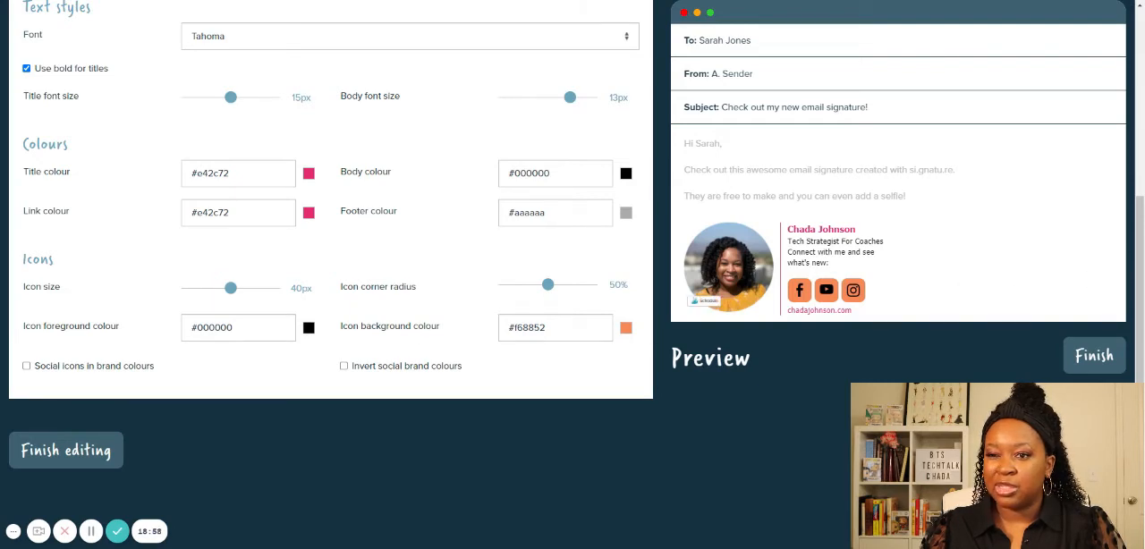
- Change the icon foreground colour to white, #ffffff
double_click(219, 327)
type("ffff")
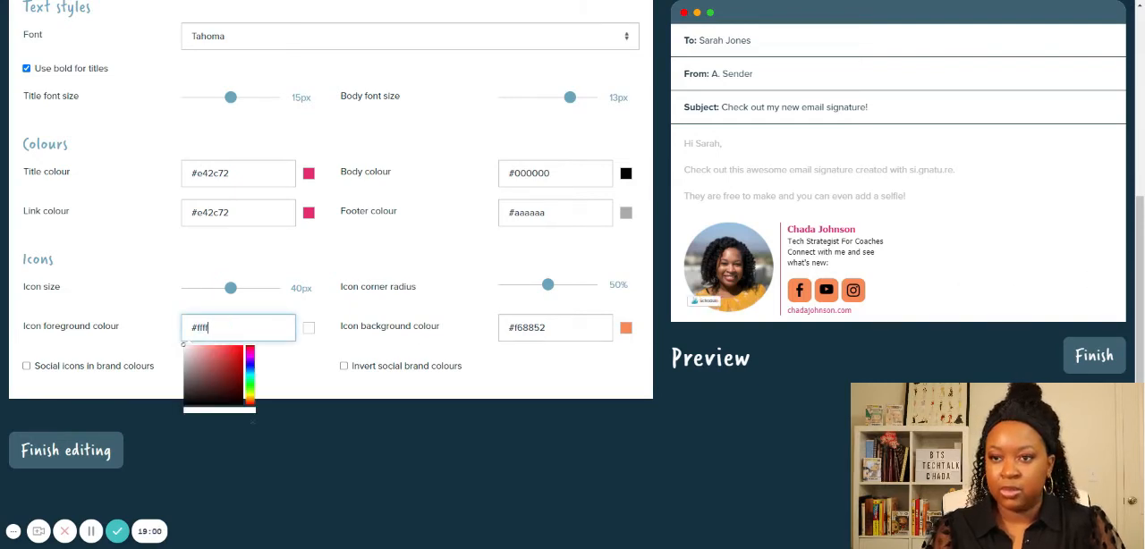
type("ff")
key("Tab")
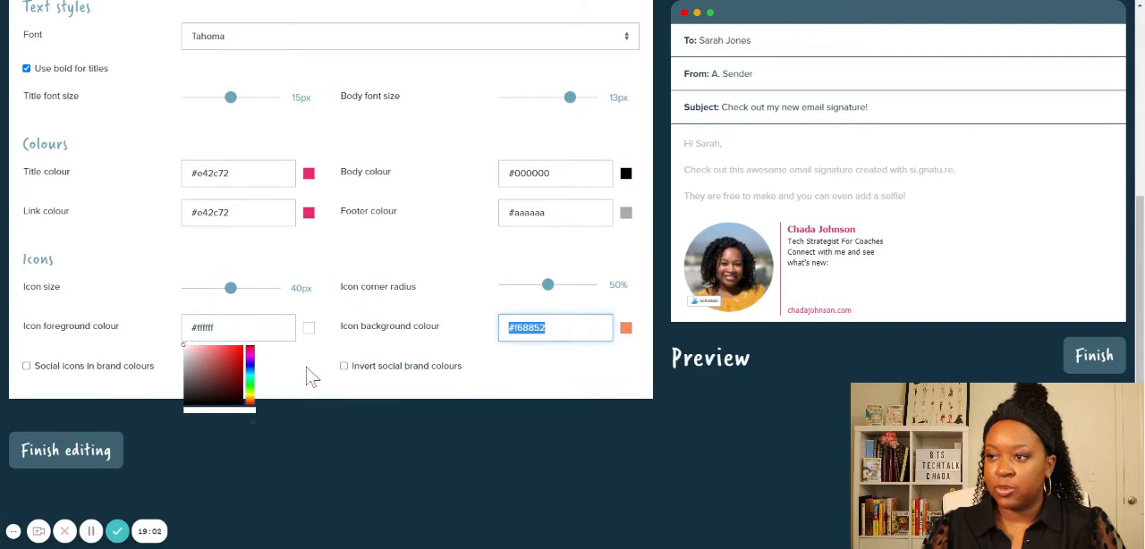
left_click(306, 376)
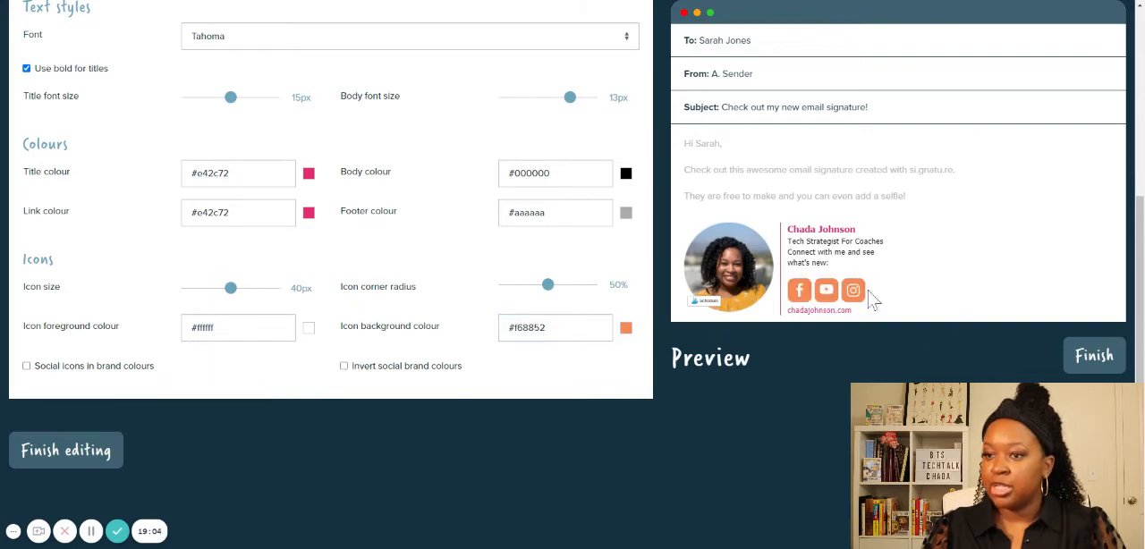
- Try inverting the social brand colours, and set the divider weight to 2px
scroll(299, 331, "down", 1)
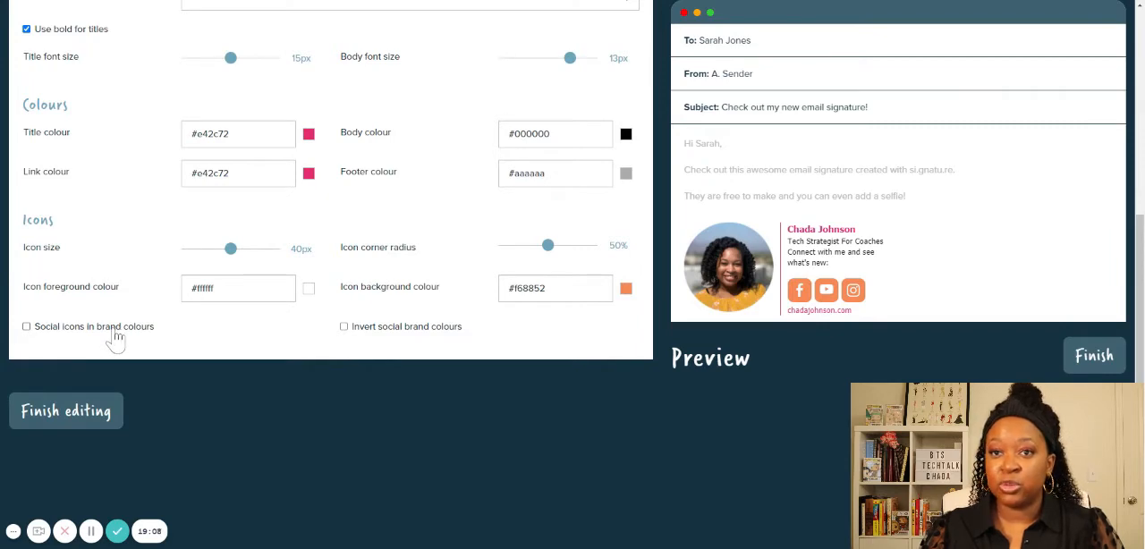
left_click(344, 326)
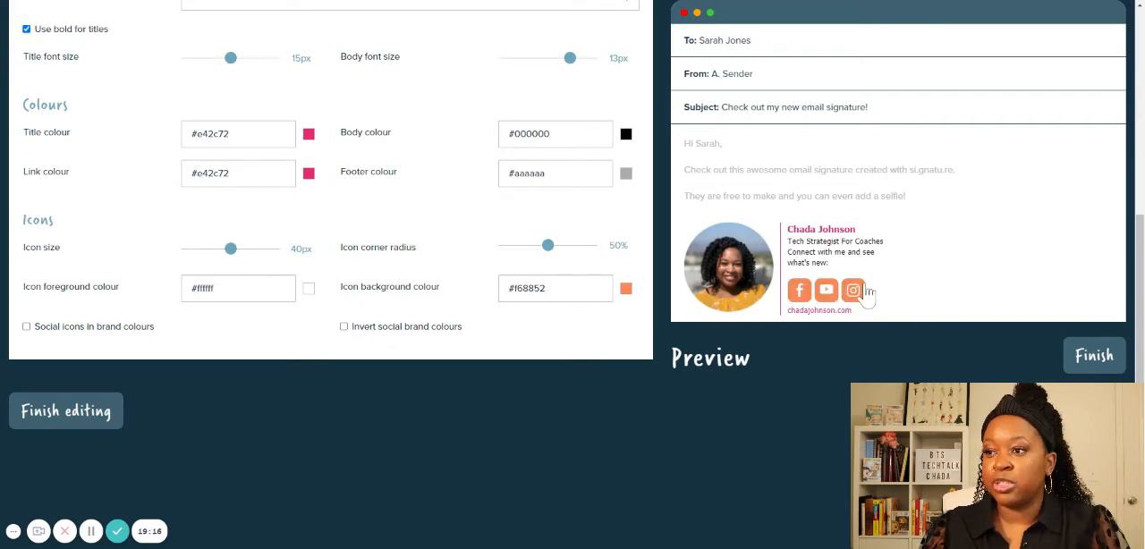
scroll(872, 293, "up", 4)
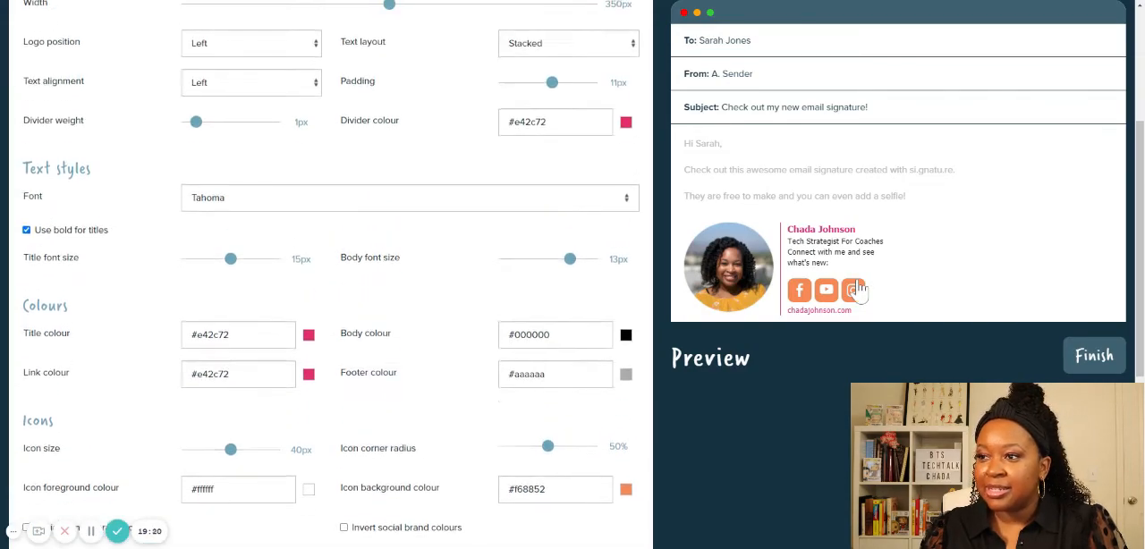
scroll(241, 165, "up", 2)
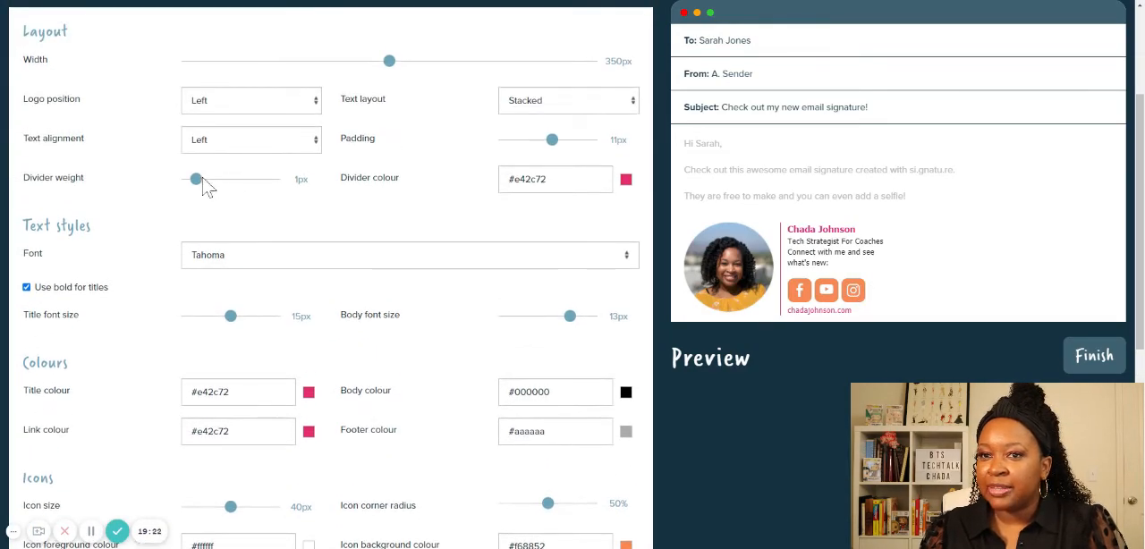
left_click_drag(205, 185, 207, 188)
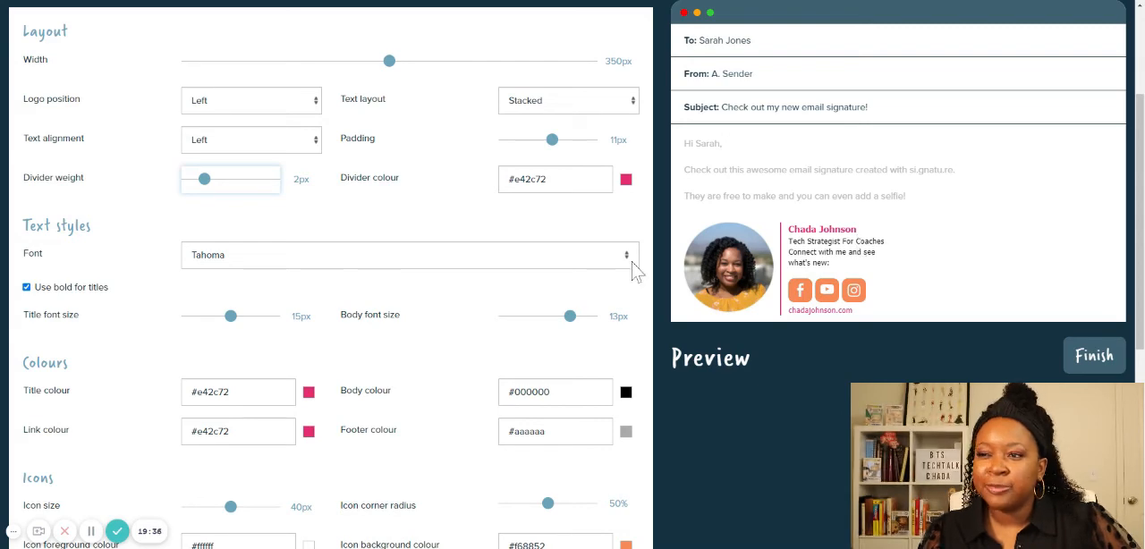
- Replace "and" with "&" in the contact details line so it reads "Connect with me & see what's new:"
scroll(626, 260, "down", 5)
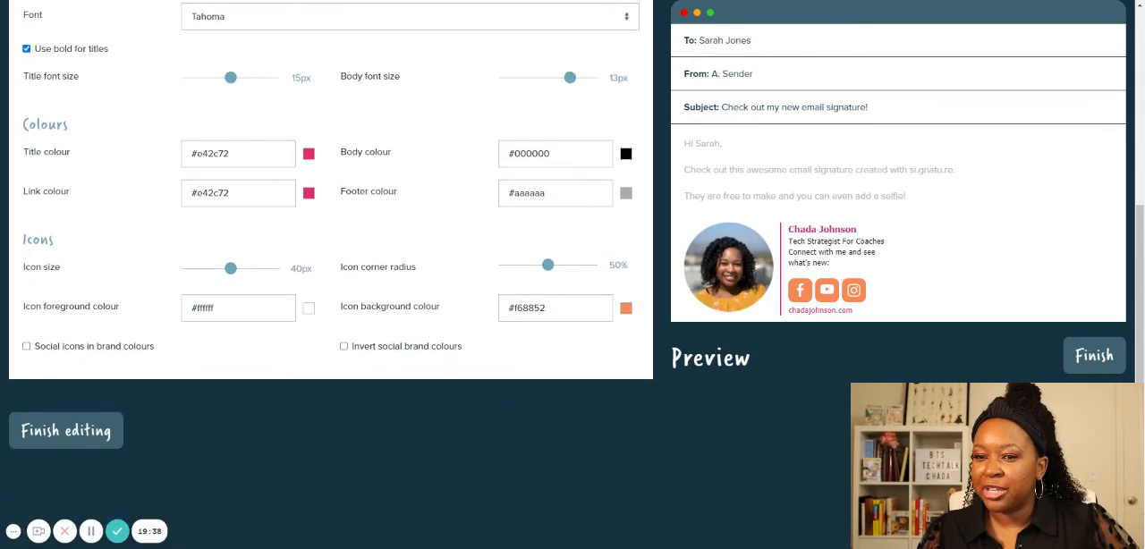
scroll(626, 259, "up", 7)
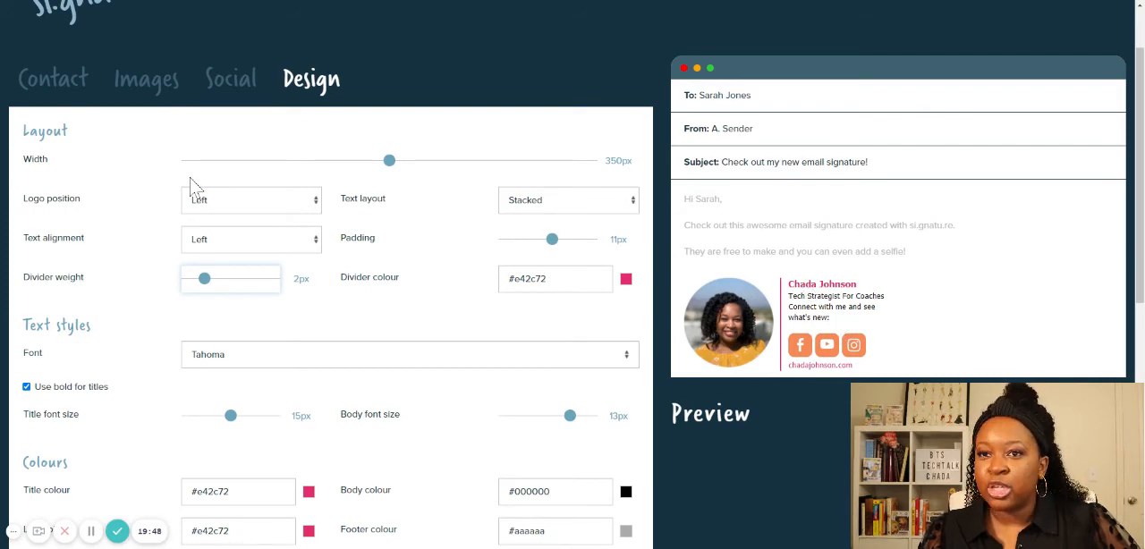
left_click(77, 83)
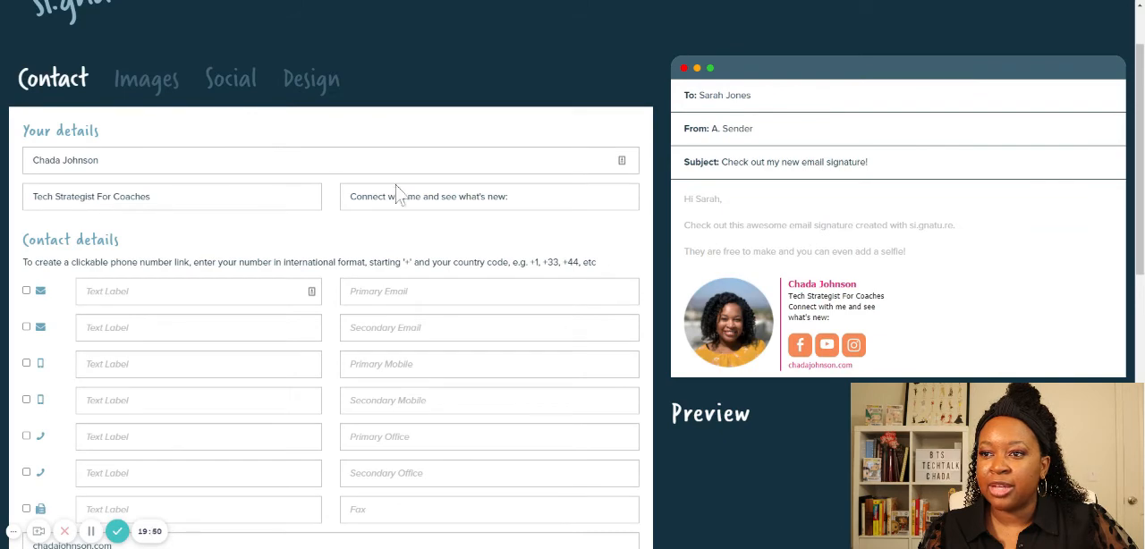
double_click(431, 196)
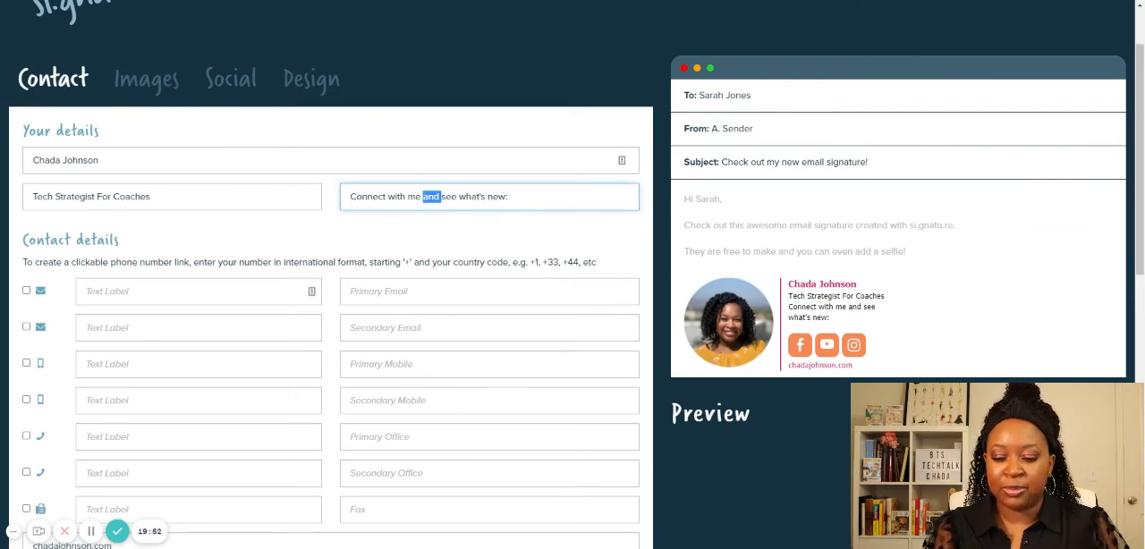
type("&")
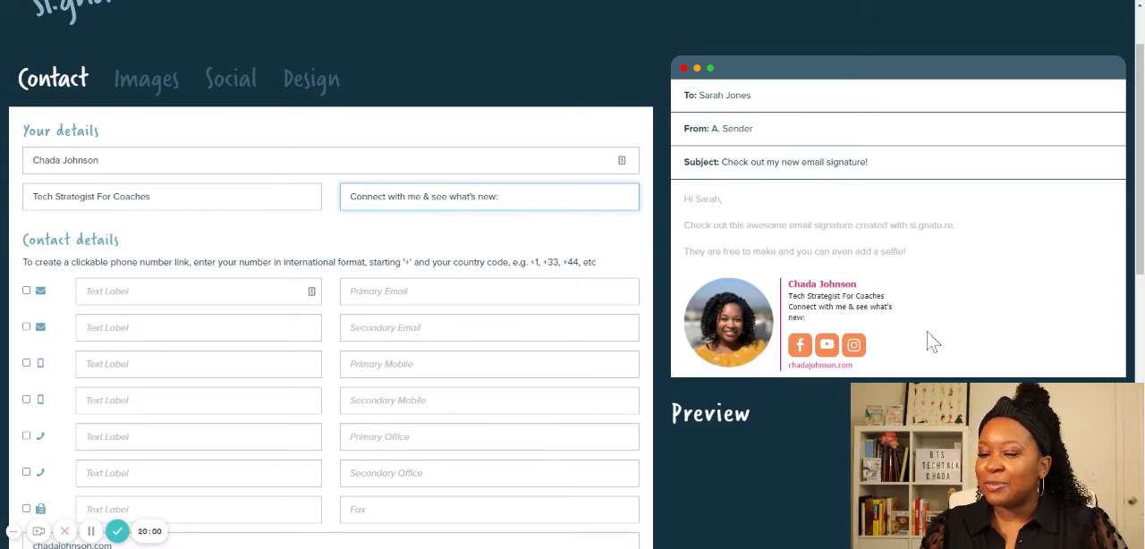
- Review the design settings once more and finish the signature
left_click(306, 79)
scroll(393, 322, "down", 3)
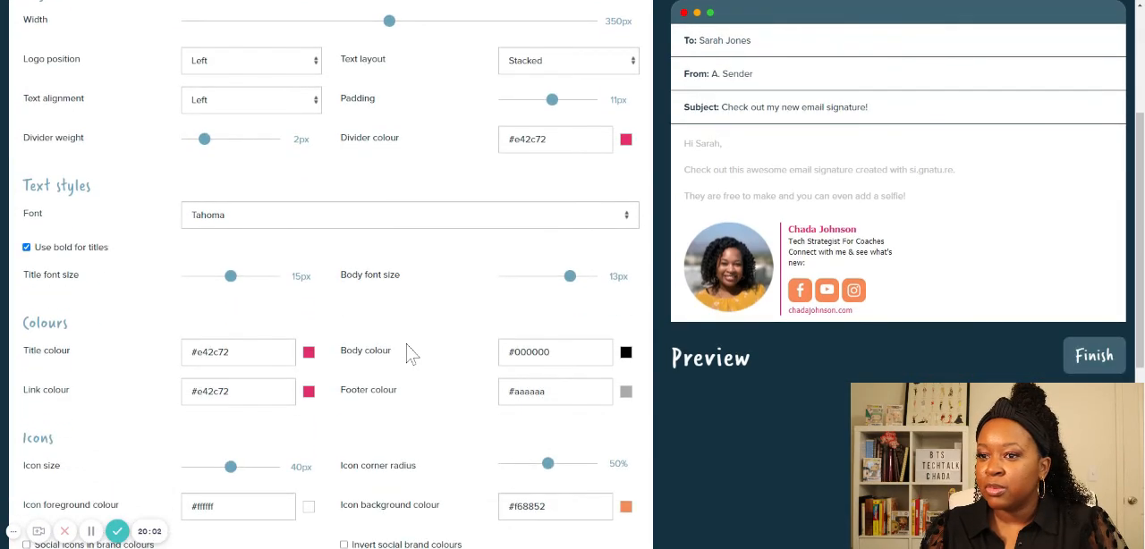
scroll(654, 328, "up", 2)
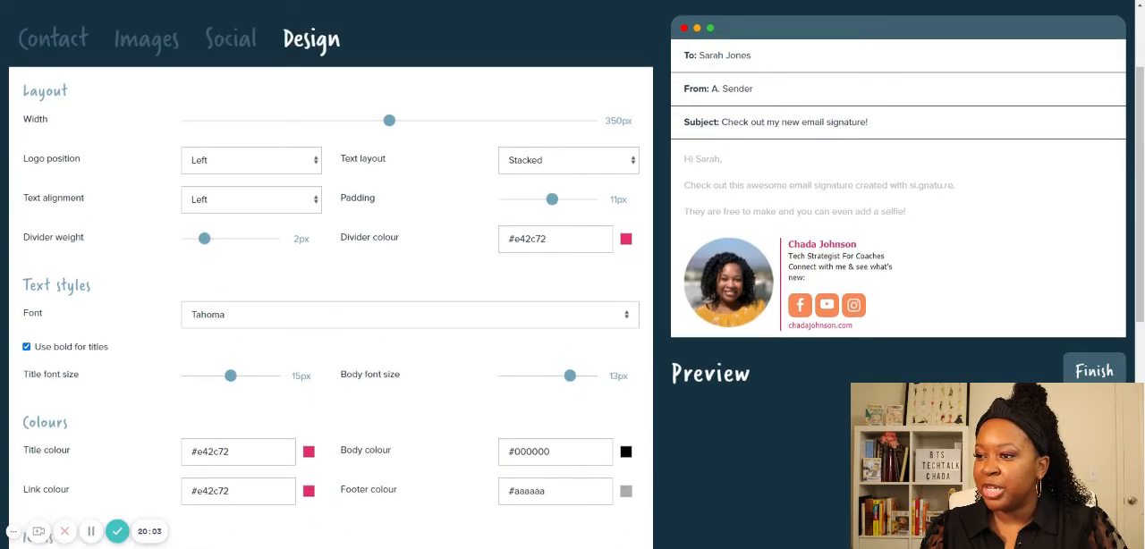
left_click(1094, 372)
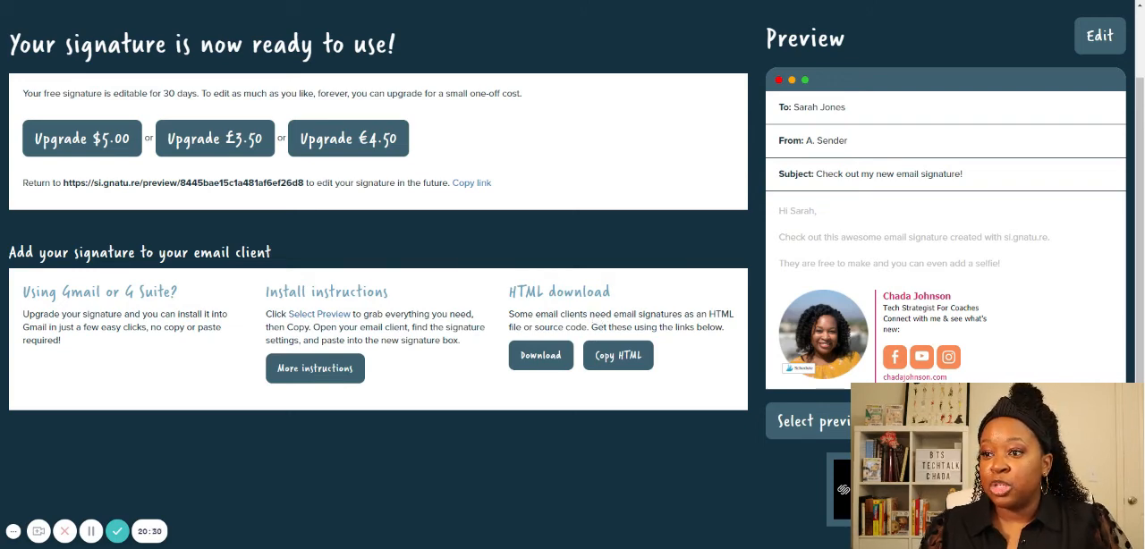
- Select the whole signature in the preview and look over the upgrade, installation and HTML download options
left_click(850, 433)
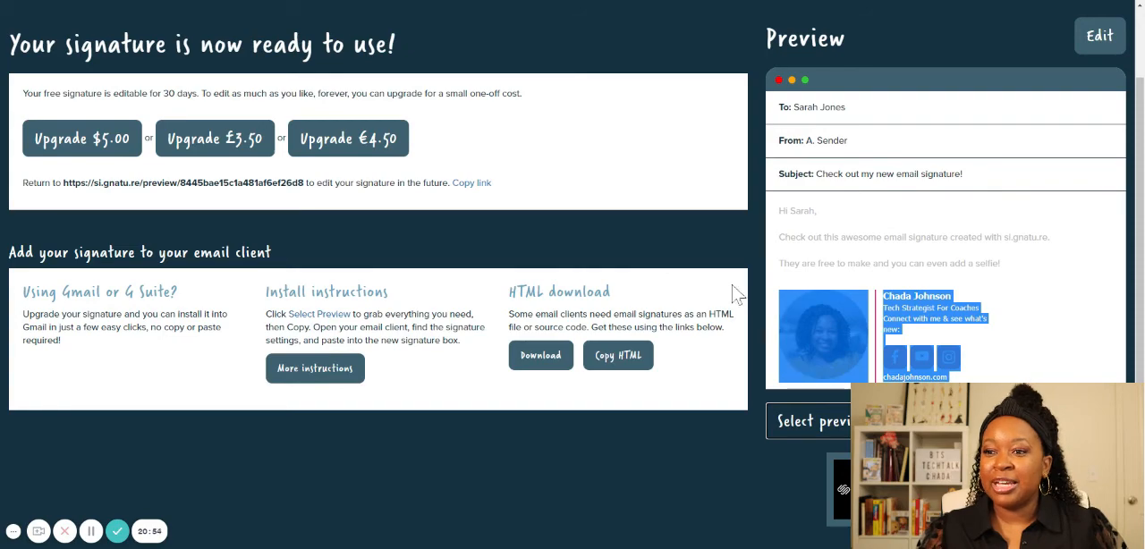
scroll(716, 304, "up", 3)
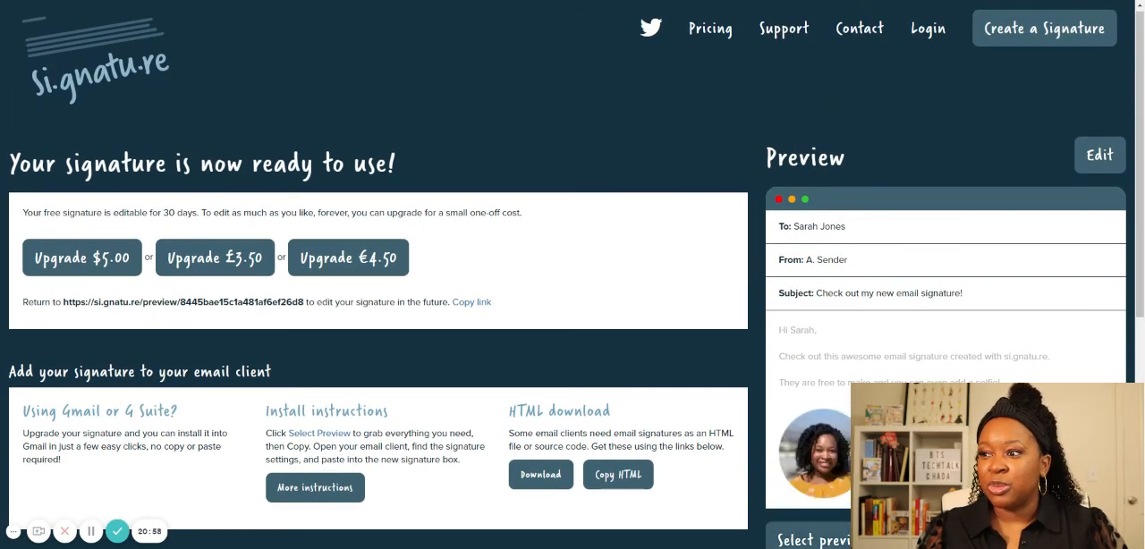
scroll(572, 275, "down", 3)
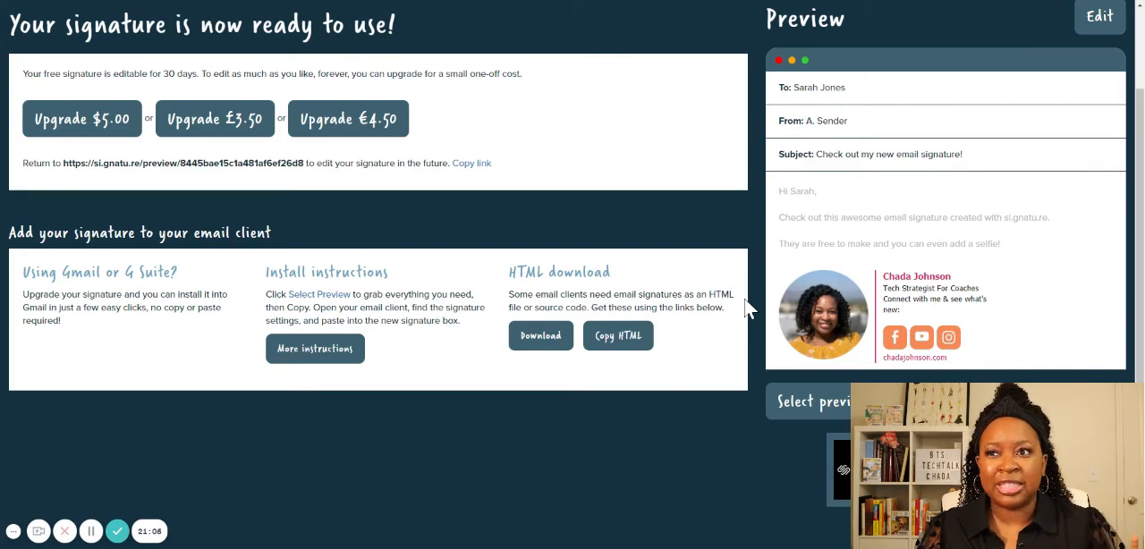
scroll(748, 309, "up", 3)
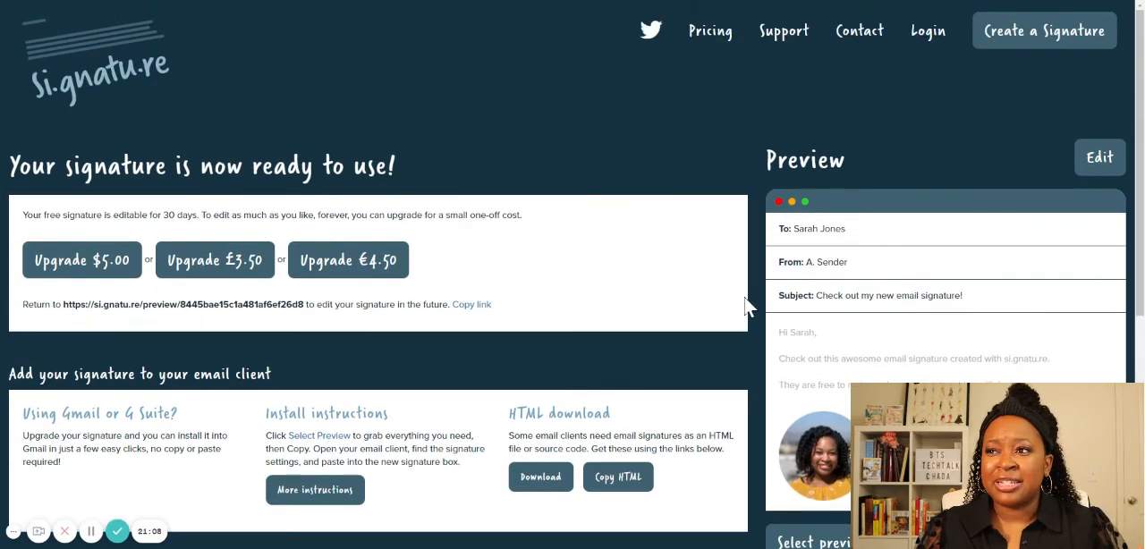
scroll(748, 307, "down", 1)
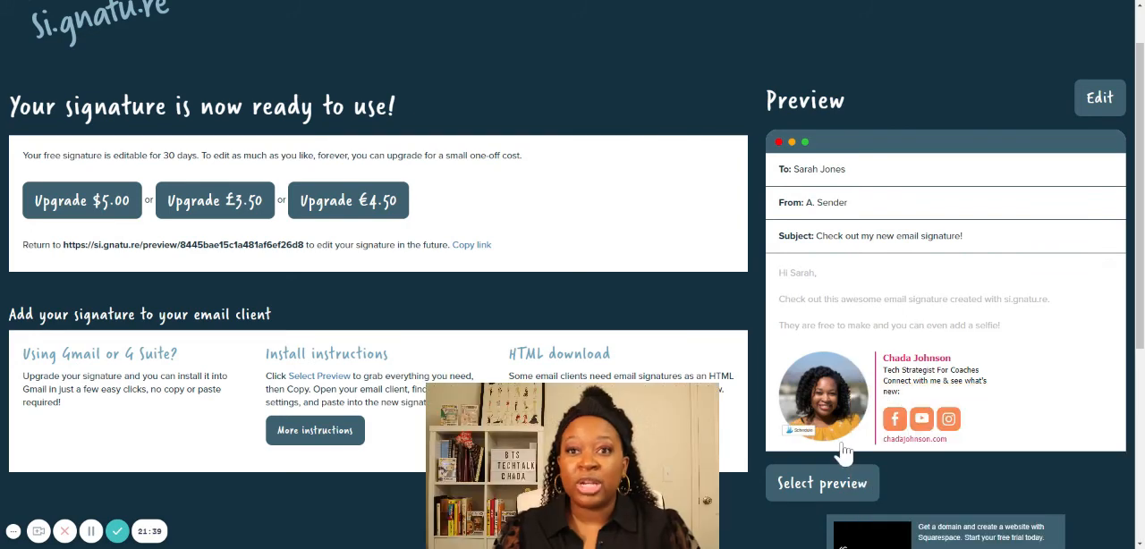
- Test the Facebook icon link in the signature preview, look over the linked group page and return to the signature page
left_click(898, 428)
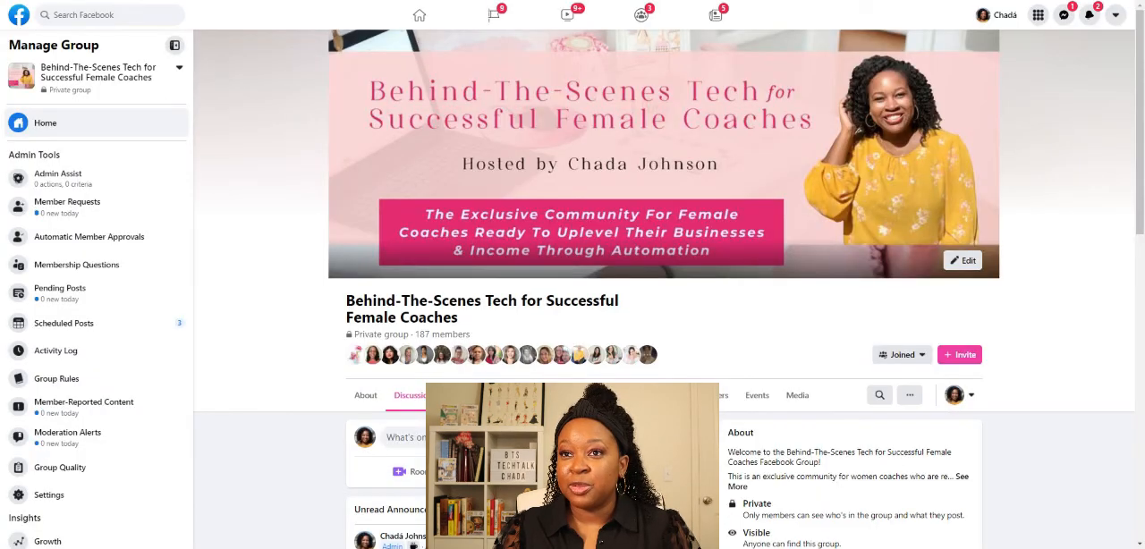
scroll(669, 268, "down", 2)
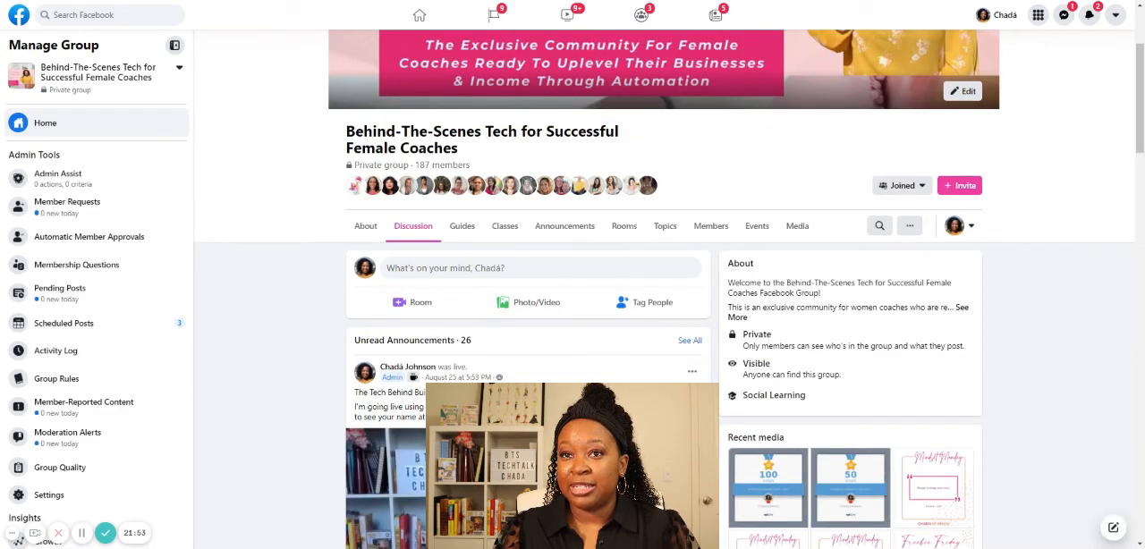
key("ctrl+Tab")
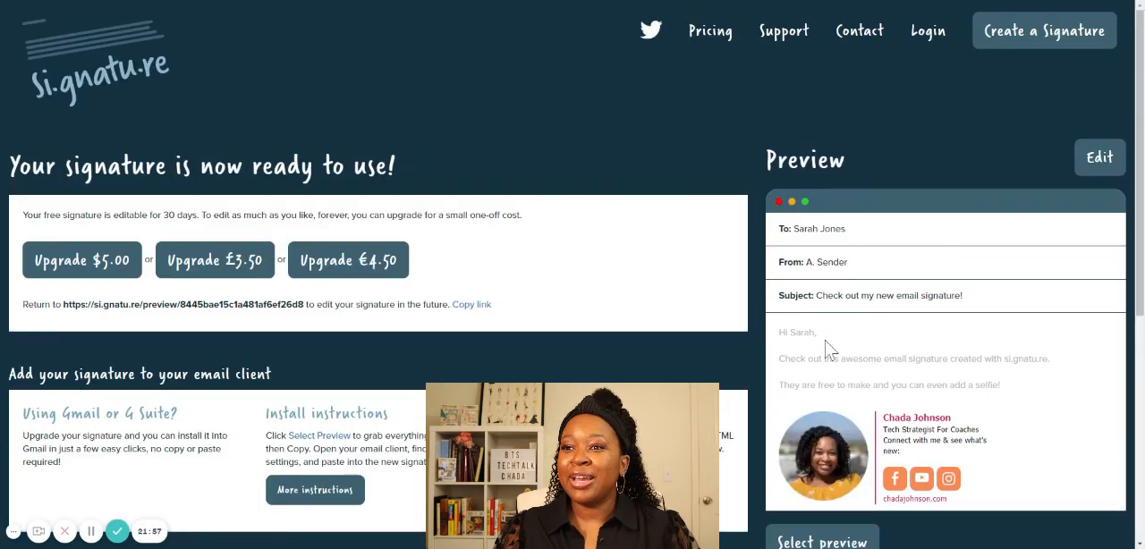
- Test the YouTube and Instagram icon links in the signature preview and return to the finished signature
left_click(922, 491)
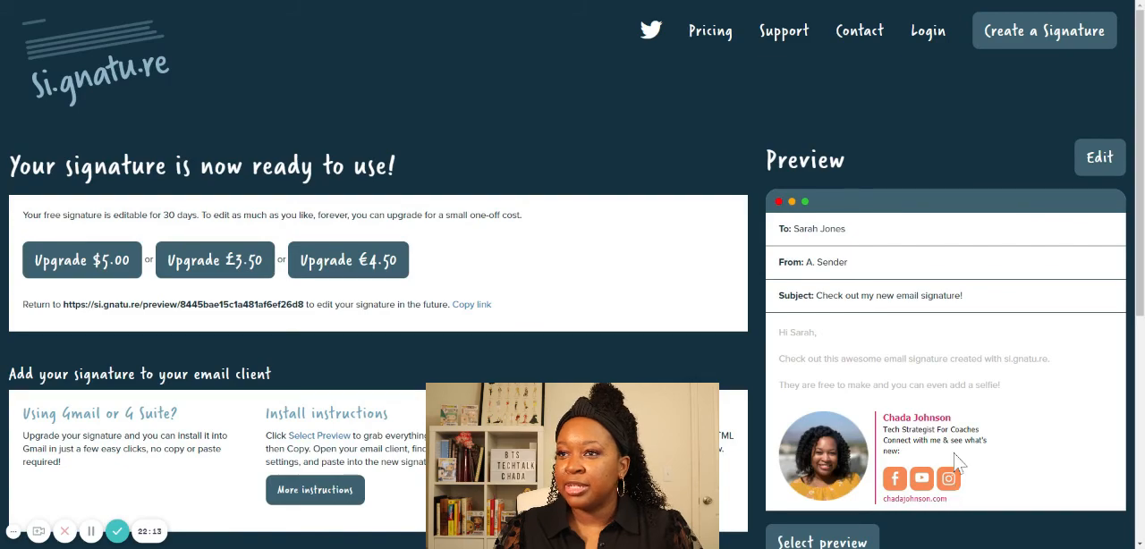
left_click(950, 474)
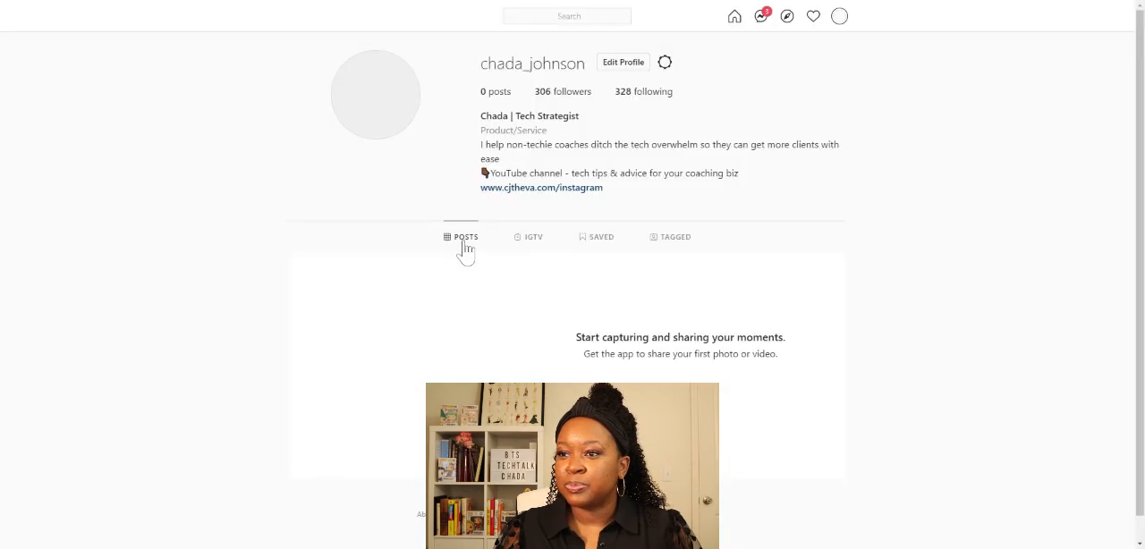
left_click(39, 1)
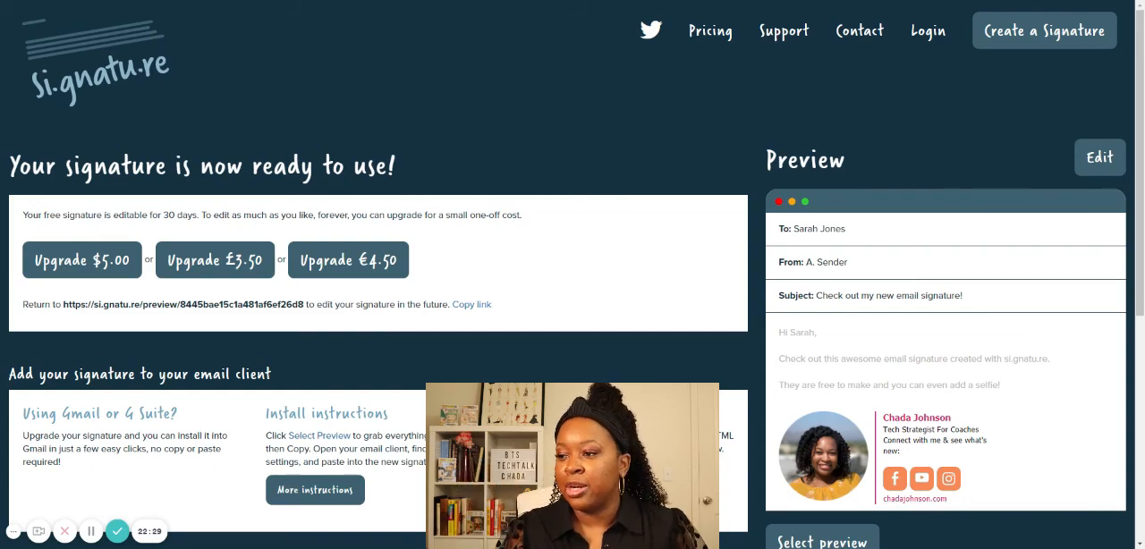
scroll(810, 335, "down", 1)
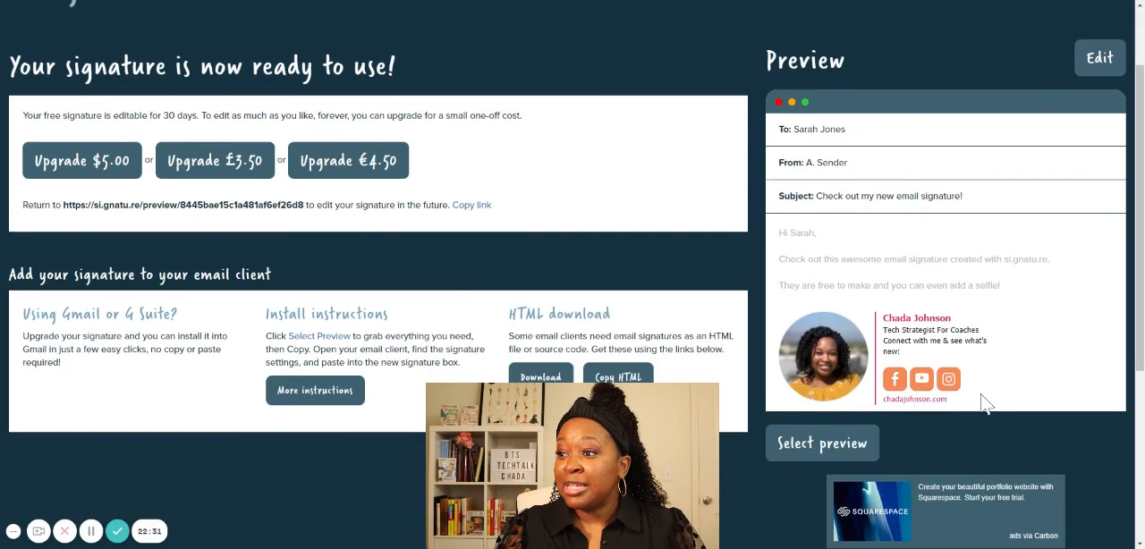